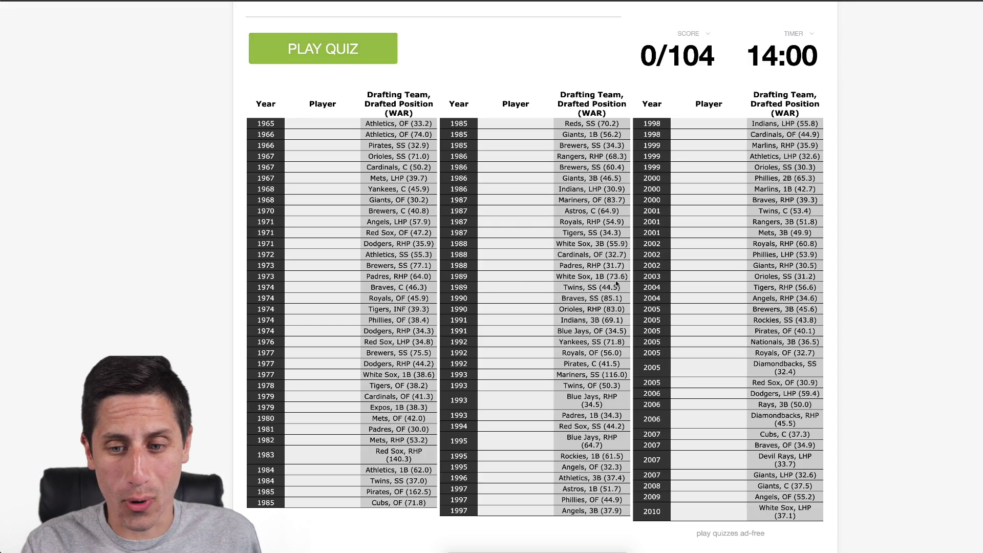
{"action": "scroll", "coordinate": [533, 217], "scroll_direction": "up", "scroll_amount": 3}
{"action": "scroll", "coordinate": [529, 221], "scroll_direction": "up", "scroll_amount": 1}
{"action": "scroll", "coordinate": [529, 221], "scroll_direction": "up", "scroll_amount": 1}
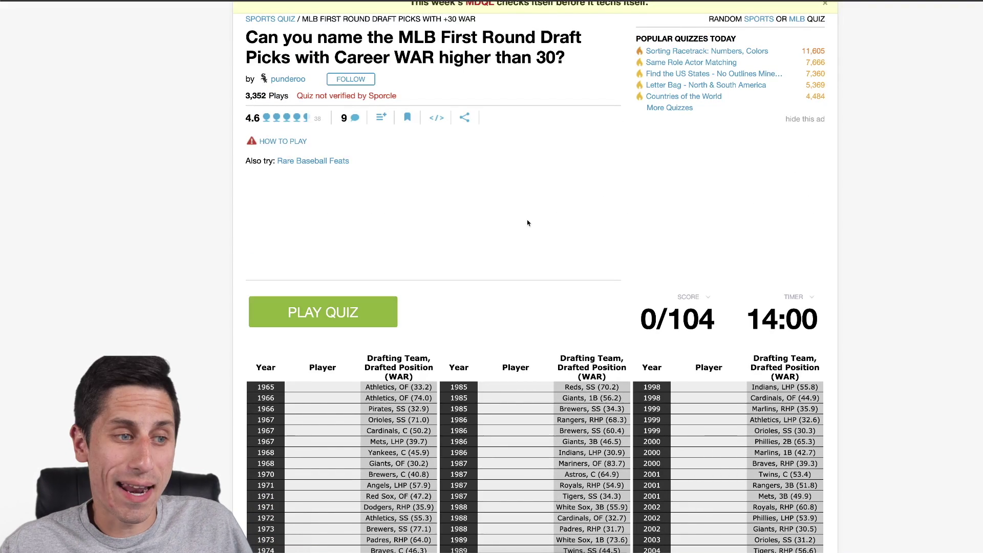
{"action": "scroll", "coordinate": [527, 222], "scroll_direction": "down", "scroll_amount": 2}
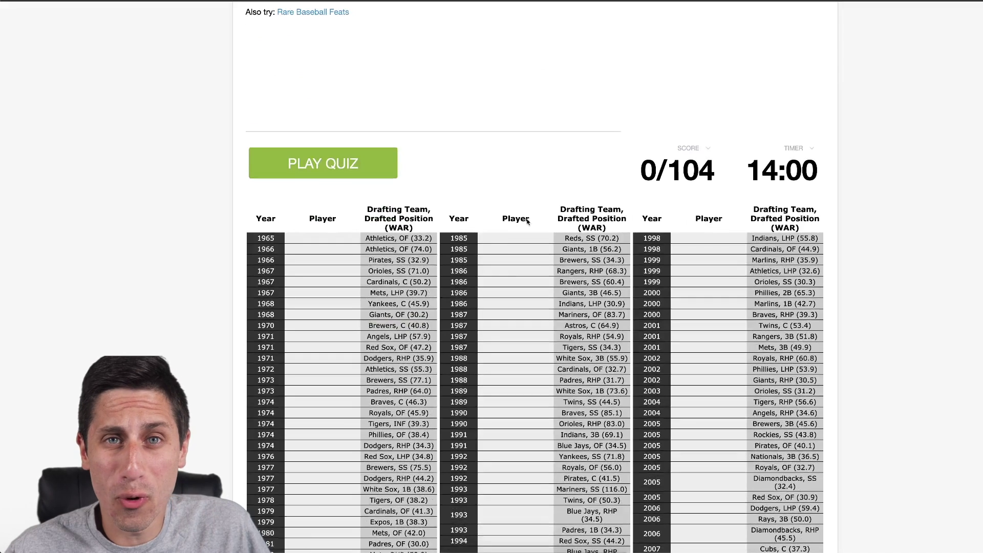
{"action": "scroll", "coordinate": [527, 221], "scroll_direction": "down", "scroll_amount": 1}
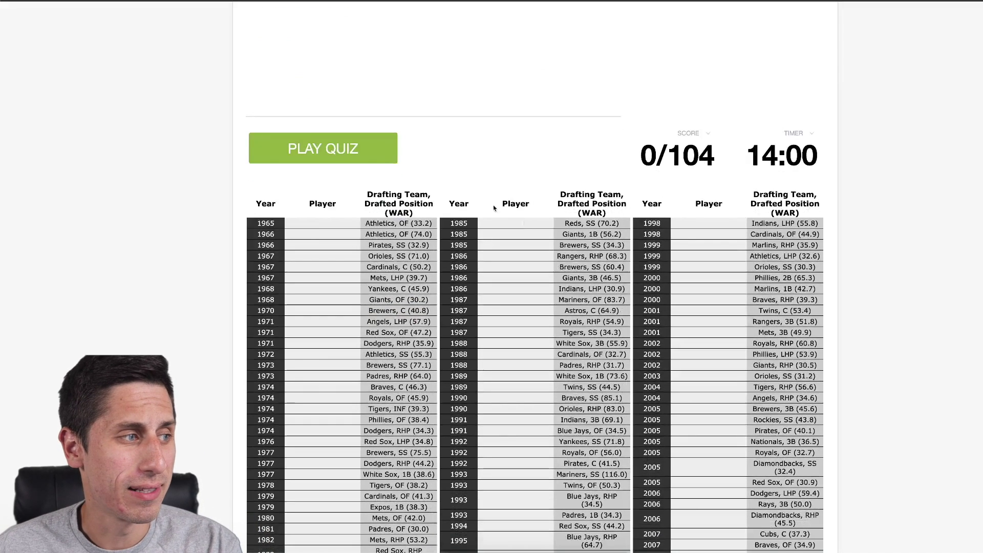
Step: Launch the draft picks quiz so the answer field opens and the 14:00 timer starts
{"action": "left_click", "coordinate": [376, 148]}
{"action": "scroll", "coordinate": [492, 185], "scroll_direction": "down", "scroll_amount": 1}
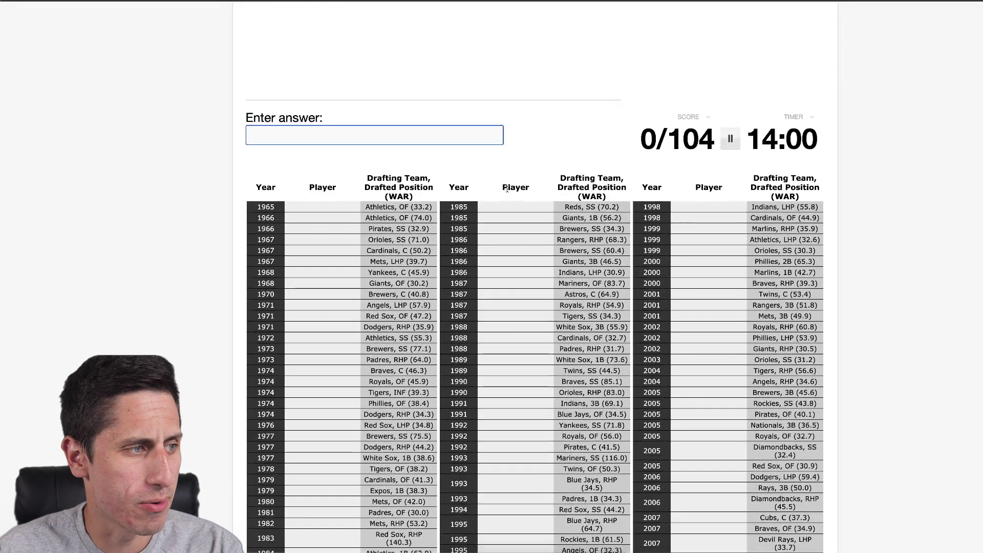
{"action": "scroll", "coordinate": [506, 187], "scroll_direction": "down", "scroll_amount": 1}
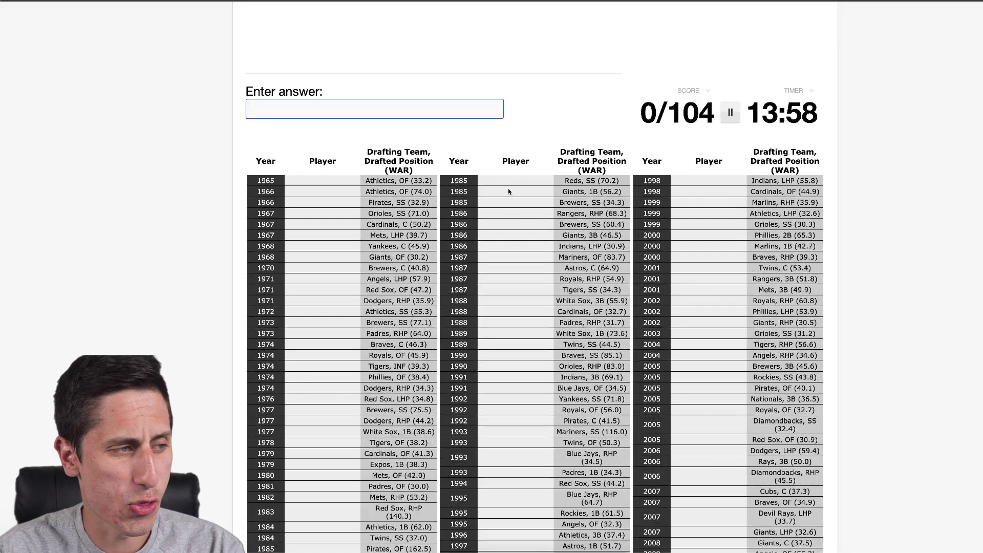
{"action": "type", "text": "jackson"}
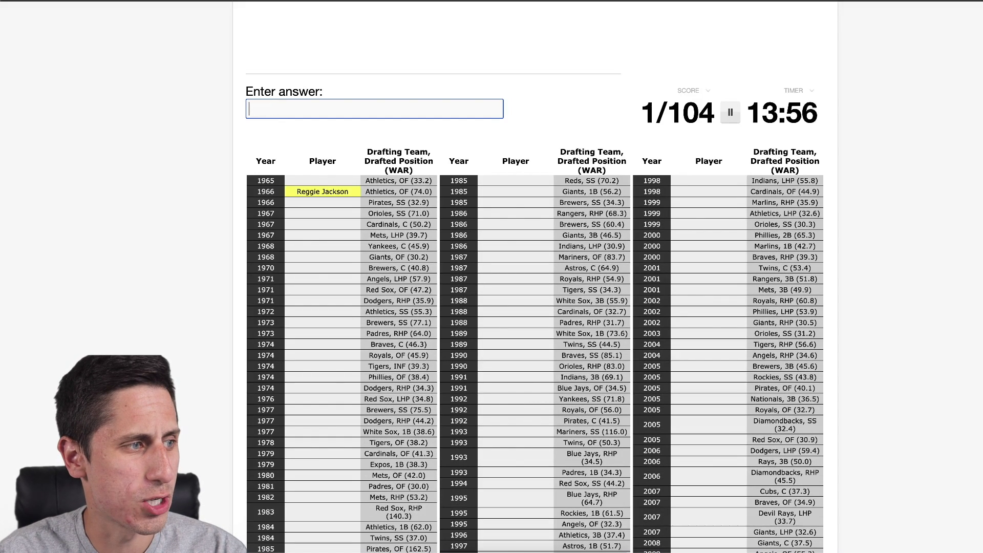
{"action": "type", "text": "henderson"}
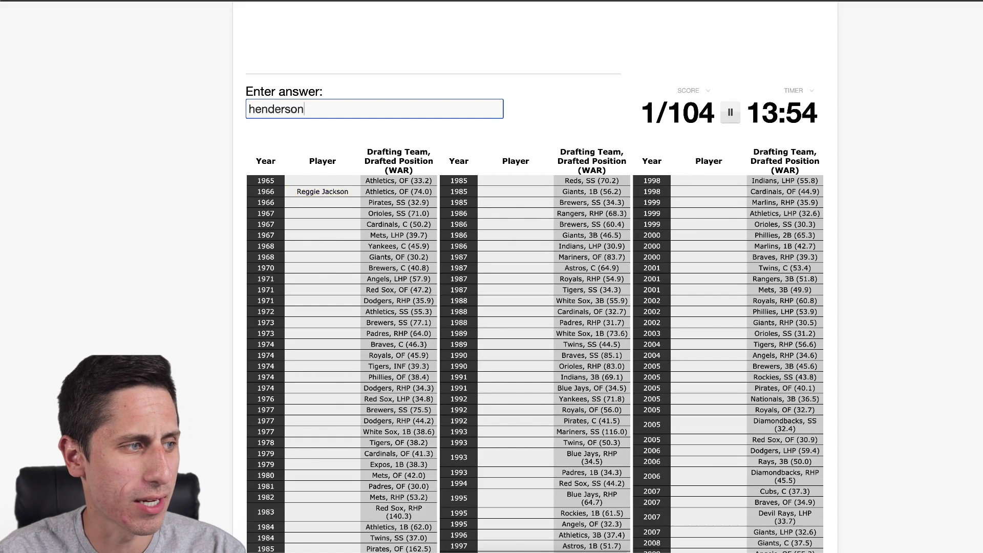
Step: Fix misspelled guesses until Reggie Jackson and Mike Trout are accepted
{"action": "key", "text": "BackSpace"}
{"action": "key", "text": "BackSpace"}
{"action": "key", "text": "BackSpace"}
{"action": "key", "text": "BackSpace"}
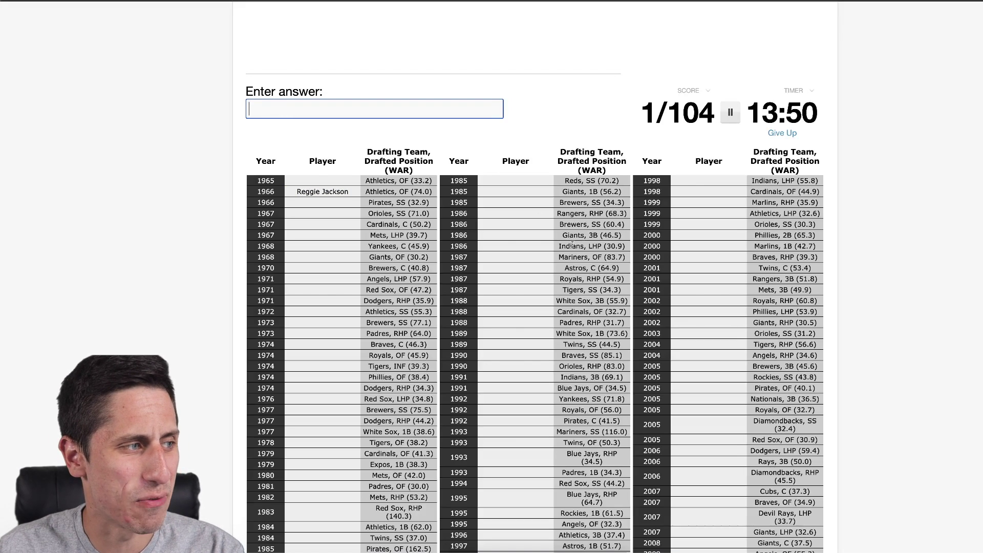
{"action": "scroll", "coordinate": [572, 244], "scroll_direction": "down", "scroll_amount": 1}
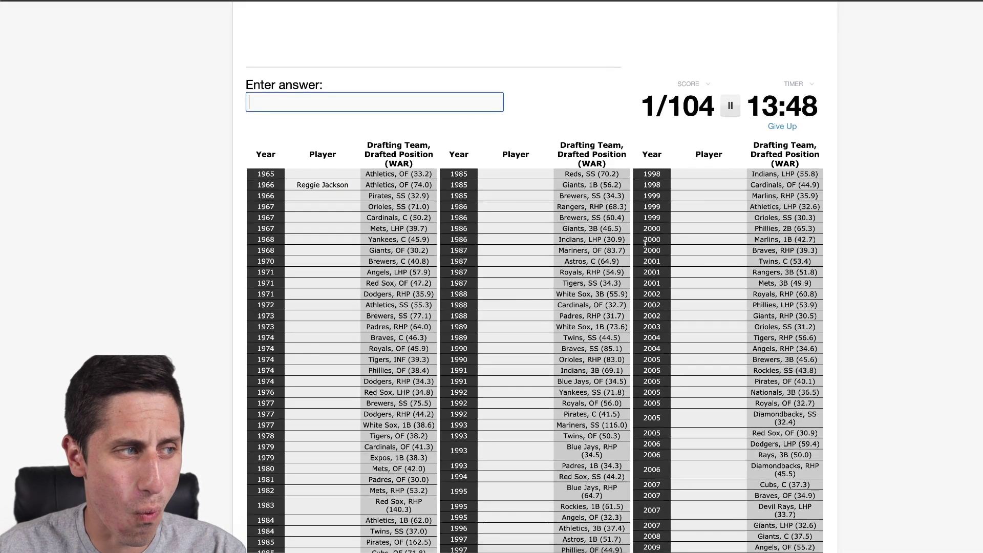
{"action": "scroll", "coordinate": [645, 244], "scroll_direction": "down", "scroll_amount": 2}
{"action": "scroll", "coordinate": [645, 244], "scroll_direction": "down", "scroll_amount": 1}
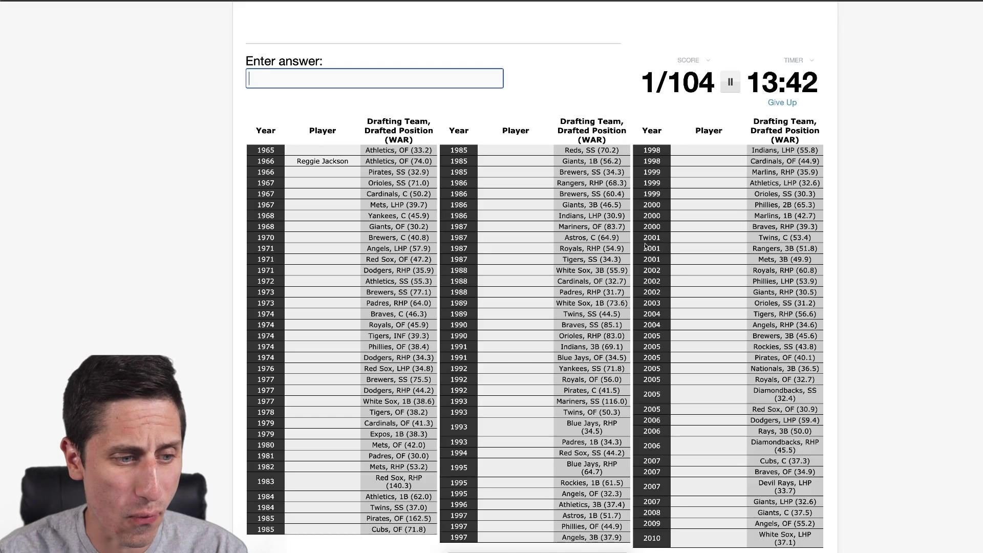
{"action": "scroll", "coordinate": [626, 260], "scroll_direction": "down", "scroll_amount": 1}
{"action": "type", "text": "bu"}
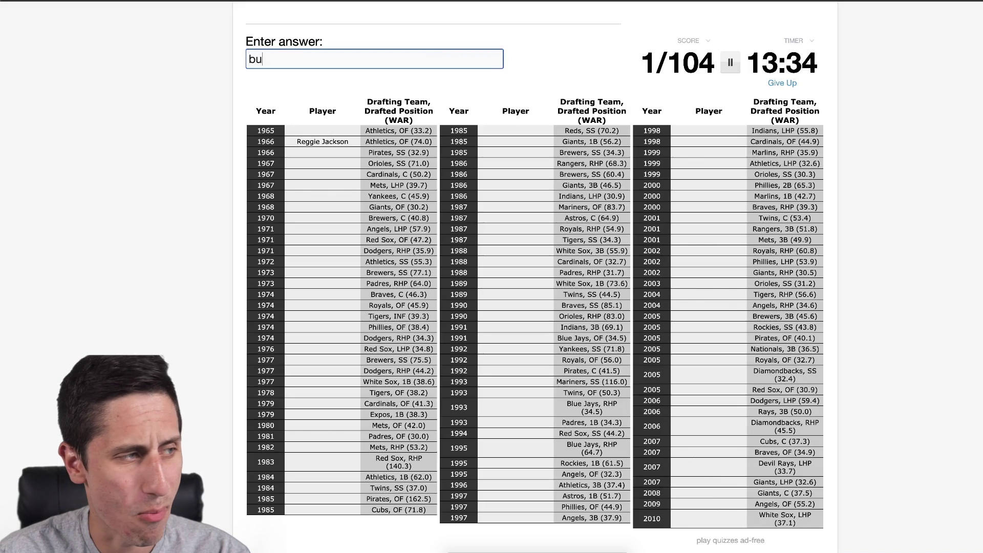
{"action": "type", "text": "e"}
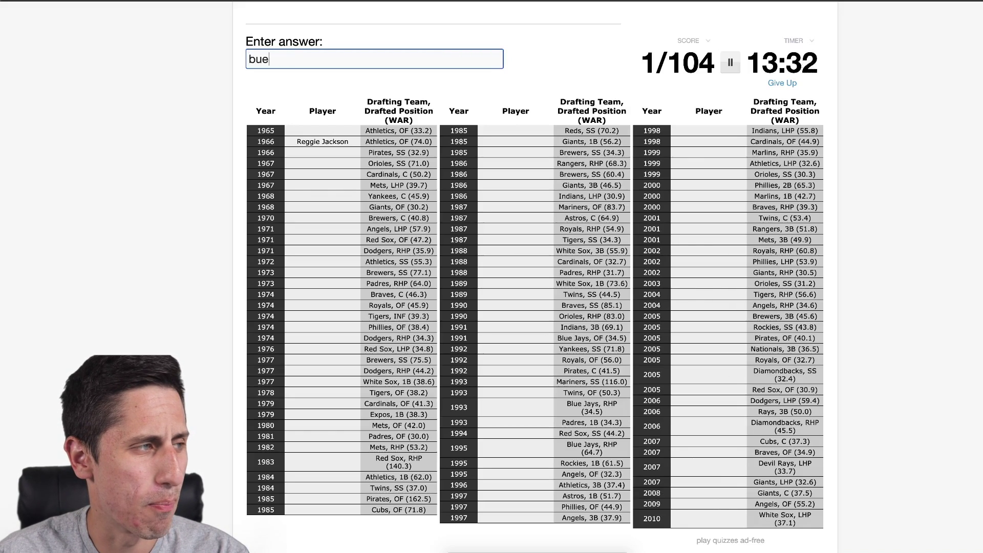
{"action": "type", "text": "rhhr"}
{"action": "key", "text": "BackSpace"}
{"action": "key", "text": "BackSpace"}
{"action": "key", "text": "BackSpace"}
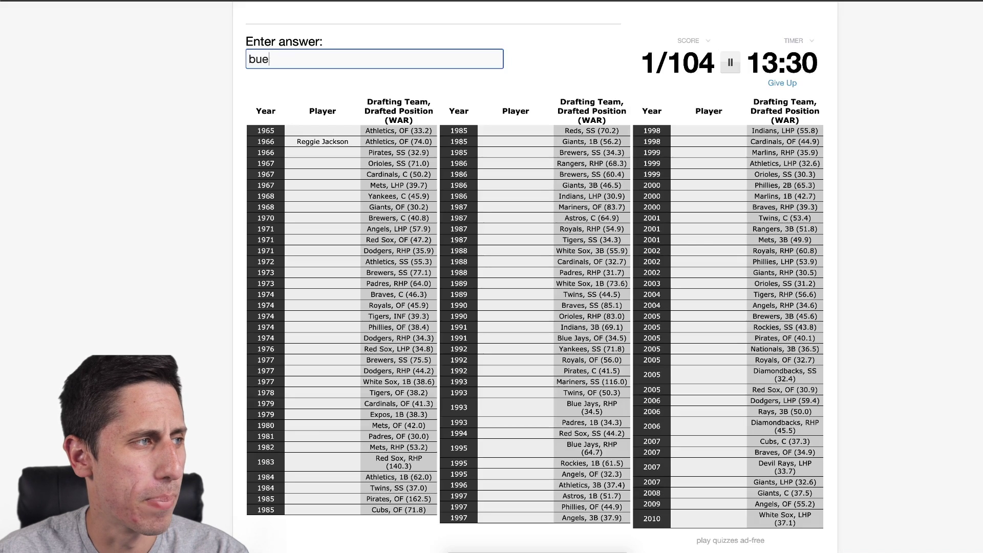
{"action": "type", "text": "rh"}
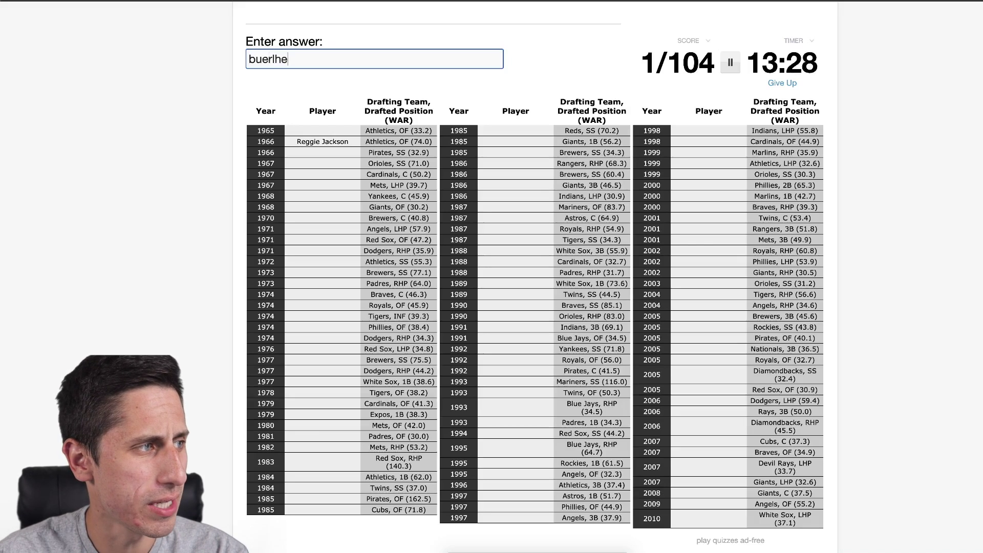
{"action": "key", "text": "BackSpace"}
{"action": "key", "text": "BackSpace"}
{"action": "key", "text": "BackSpace"}
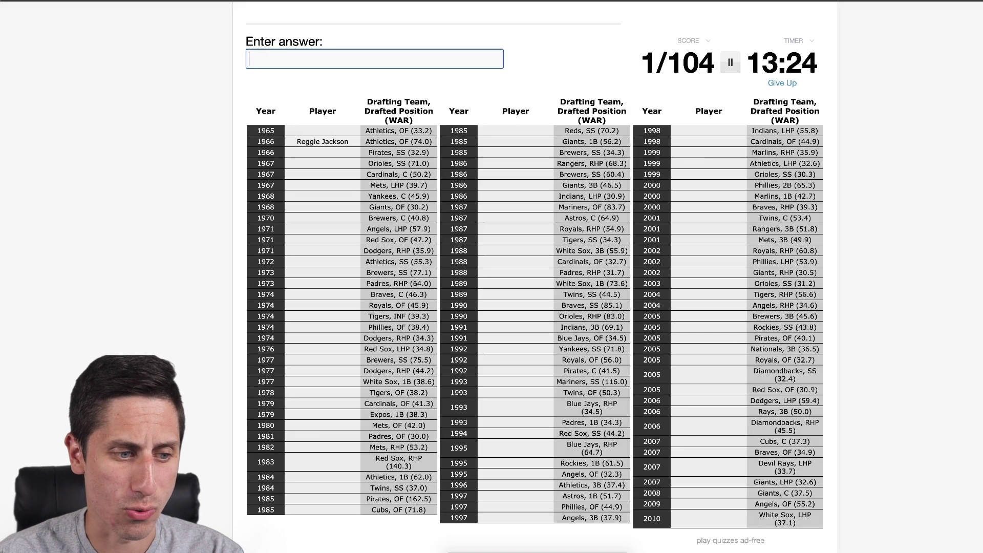
{"action": "type", "text": "trout"}
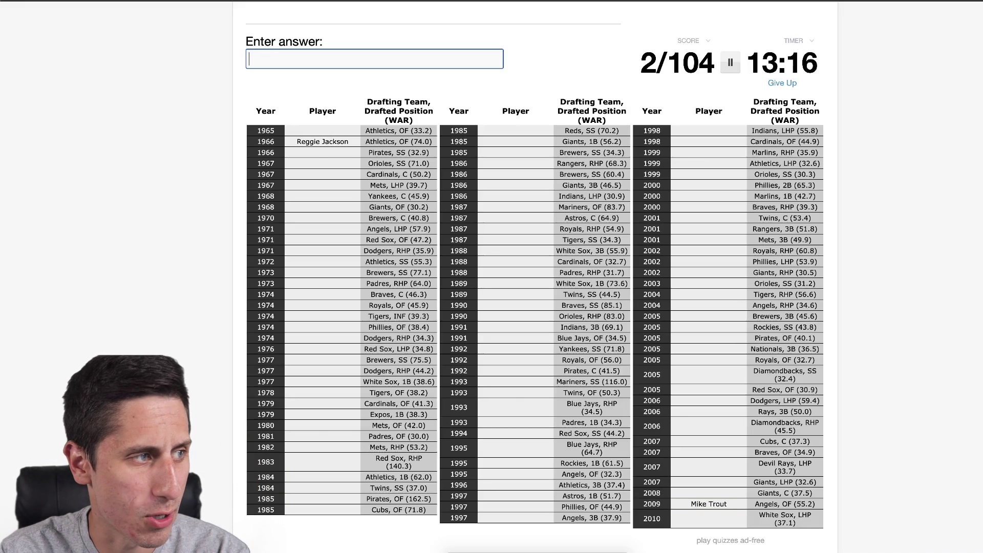
{"action": "type", "text": "ey"}
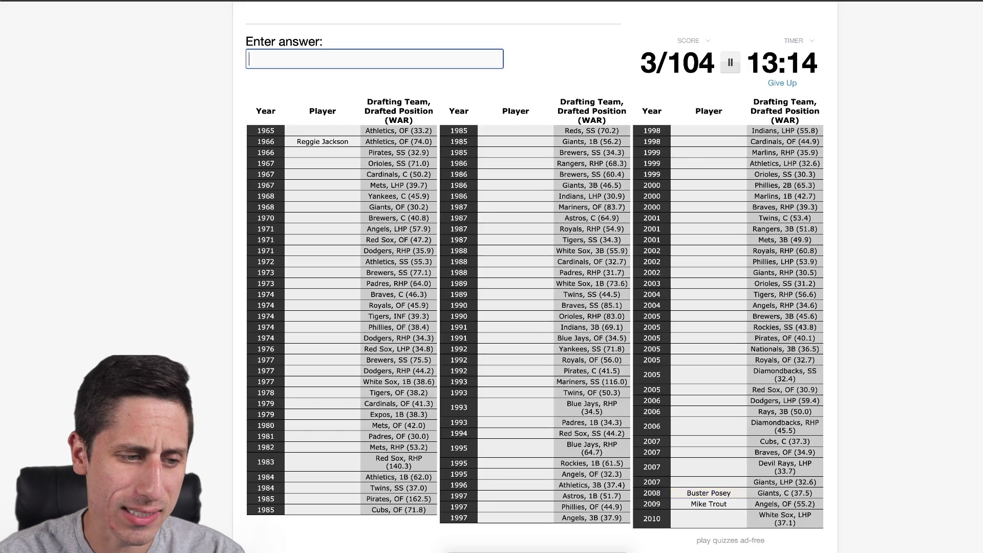
{"action": "type", "text": "arner"}
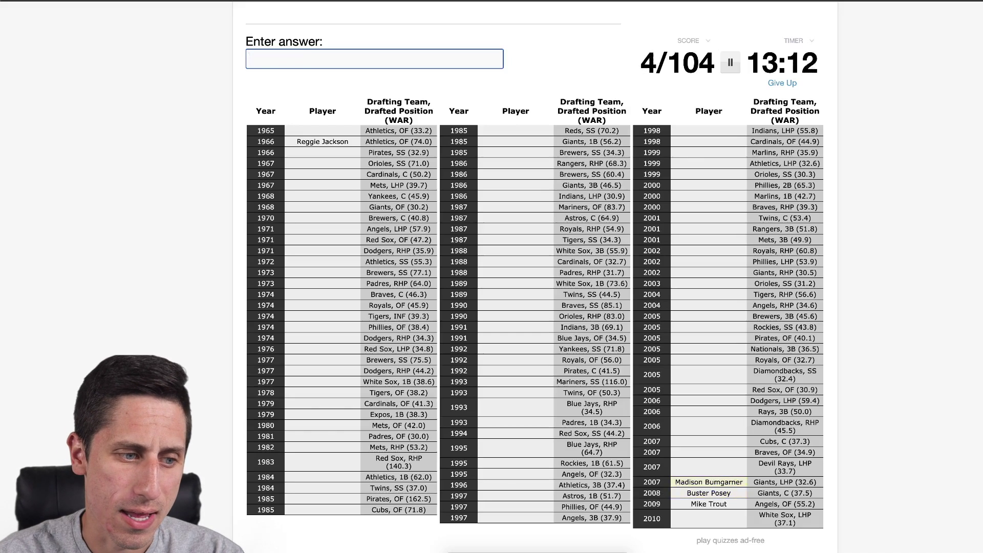
{"action": "type", "text": "price"}
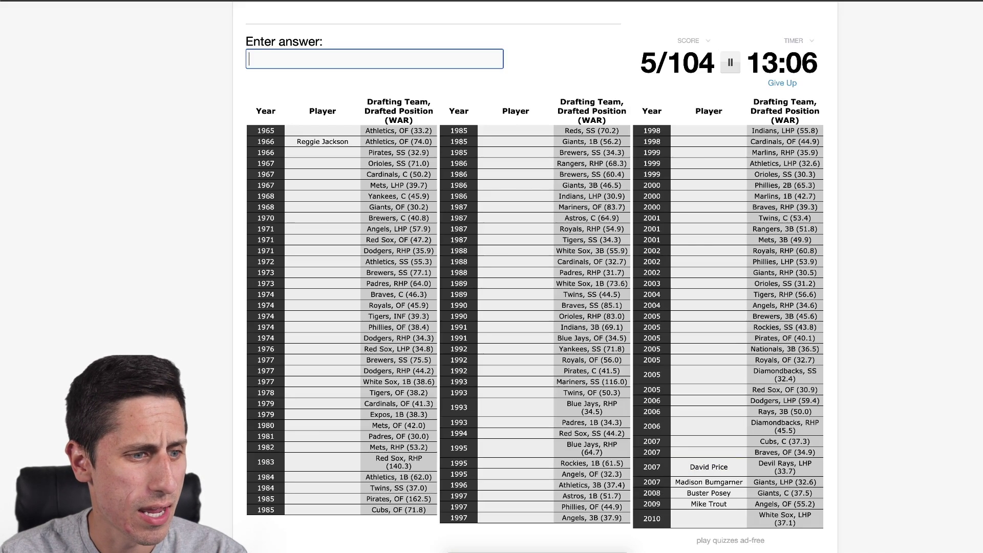
{"action": "type", "text": "rd"}
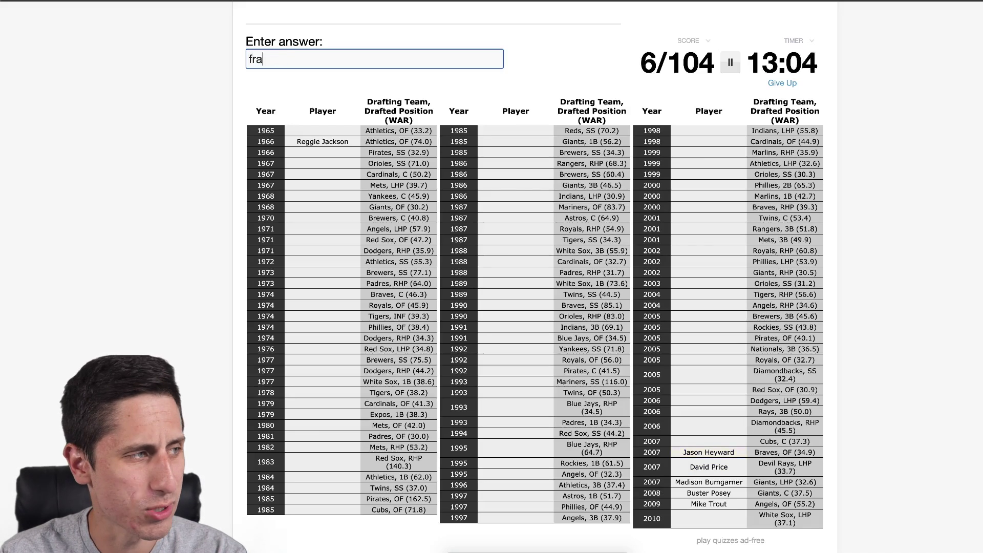
Step: Enter Posey, Bumgarner, Price, Heyward, Longoria, Kershaw and Ellsbury, clearing rejected guesses
{"action": "key", "text": "BackSpace"}
{"action": "key", "text": "BackSpace"}
{"action": "key", "text": "BackSpace"}
{"action": "key", "text": "BackSpace"}
{"action": "key", "text": "BackSpace"}
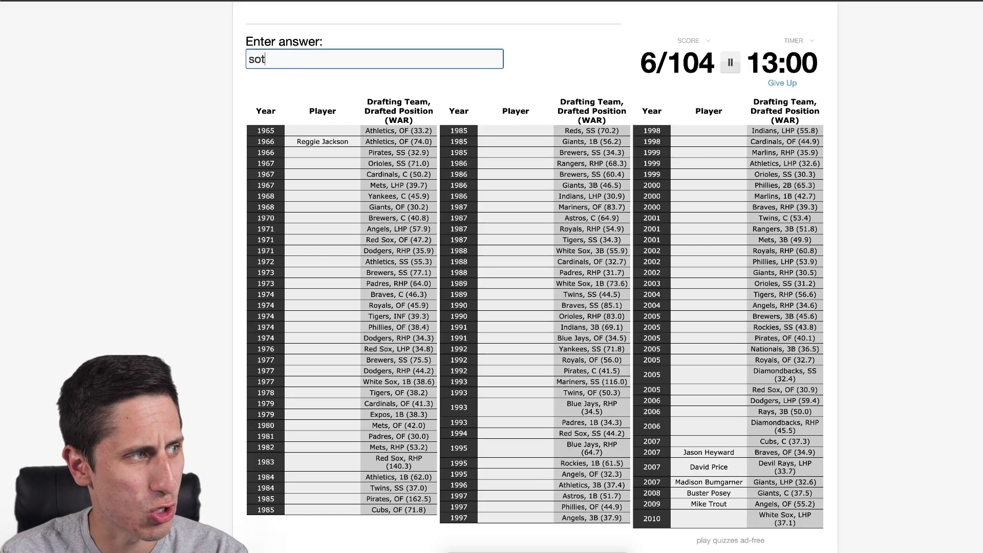
{"action": "key", "text": "BackSpace"}
{"action": "key", "text": "BackSpace"}
{"action": "key", "text": "BackSpace"}
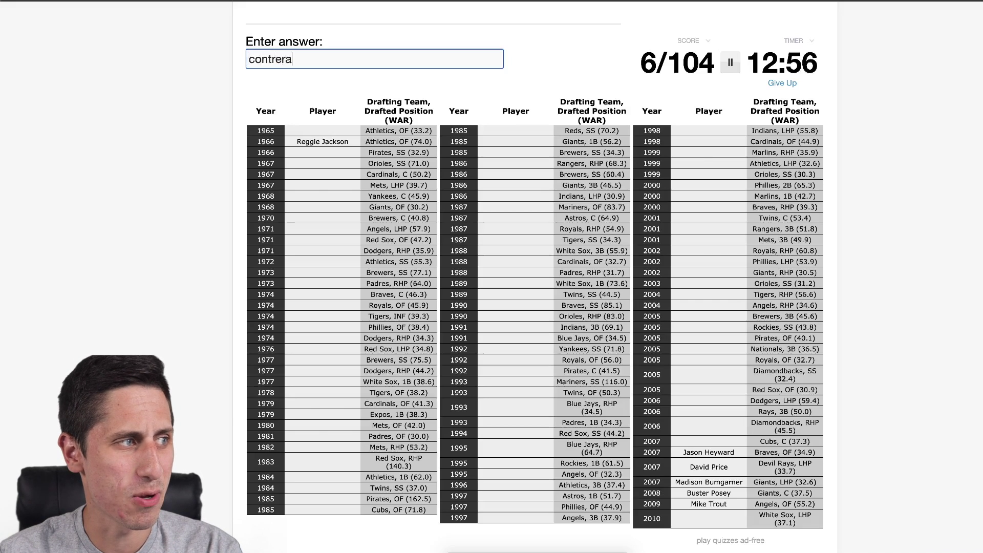
{"action": "key", "text": "BackSpace"}
{"action": "key", "text": "BackSpace"}
{"action": "key", "text": "BackSpace"}
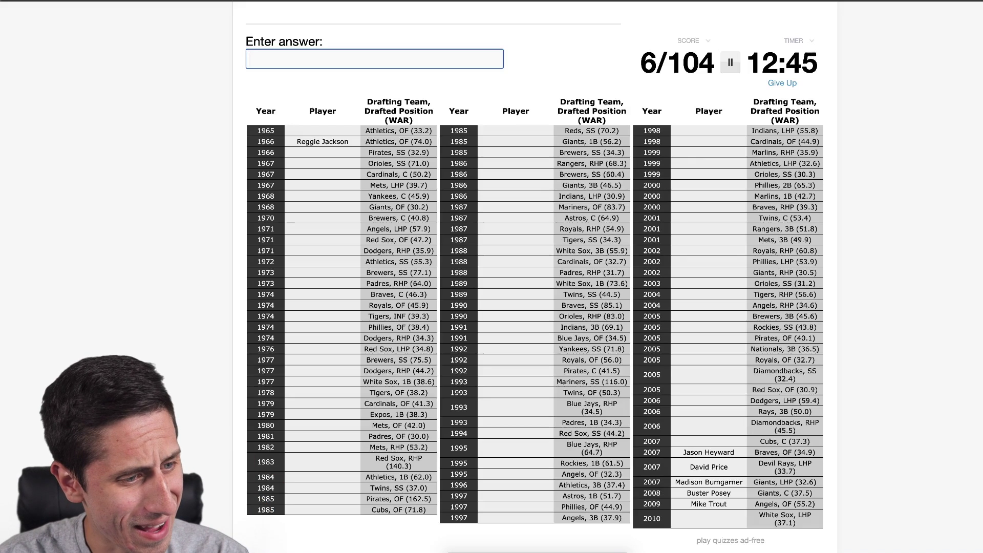
{"action": "type", "text": "riz"}
{"action": "key", "text": "BackSpace"}
{"action": "key", "text": "BackSpace"}
{"action": "key", "text": "BackSpace"}
{"action": "key", "text": "BackSpace"}
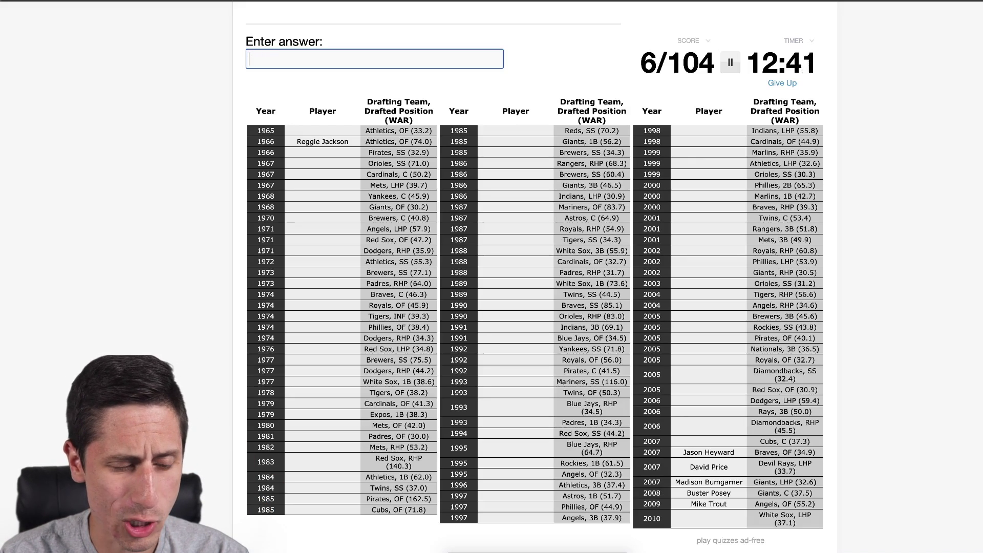
{"action": "type", "text": "web"}
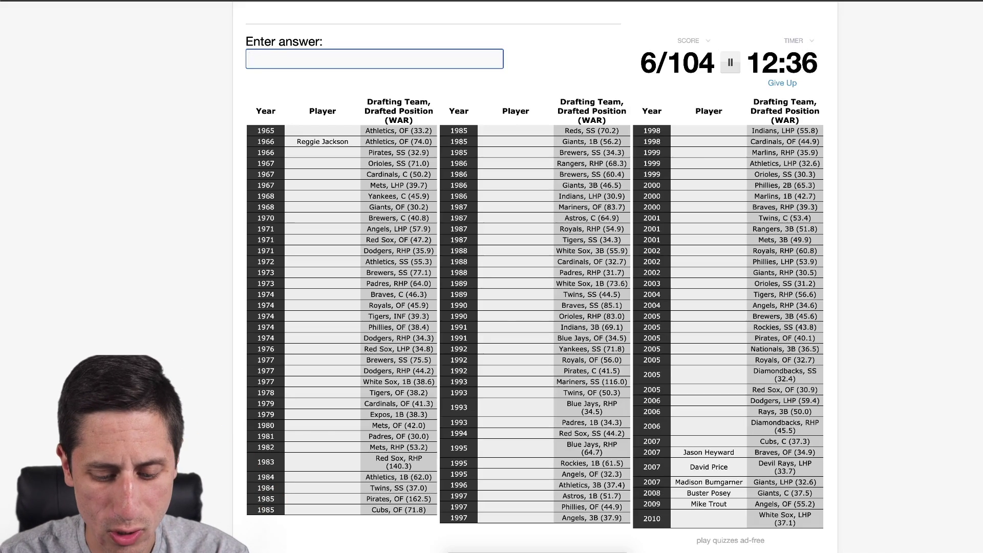
{"action": "type", "text": "oria"}
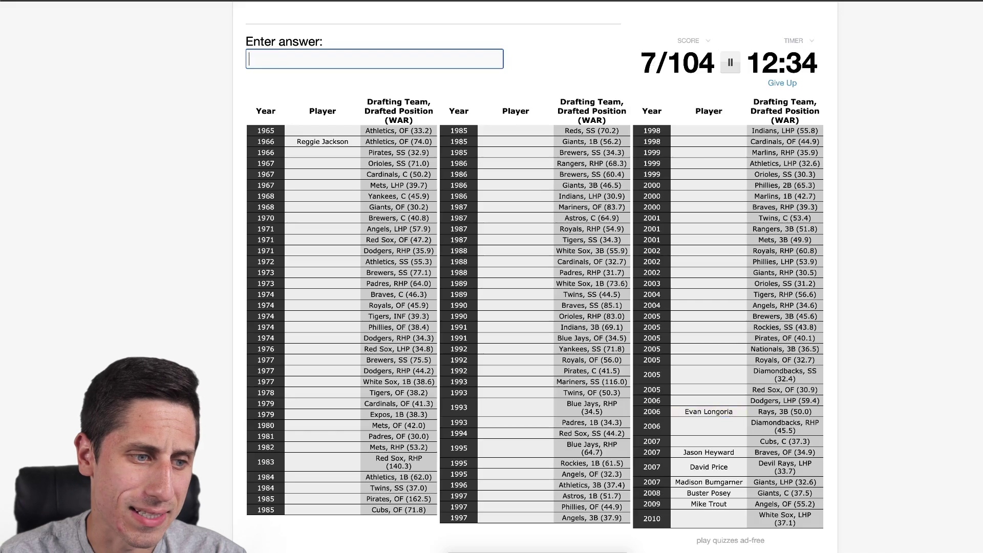
{"action": "type", "text": "kershaw"}
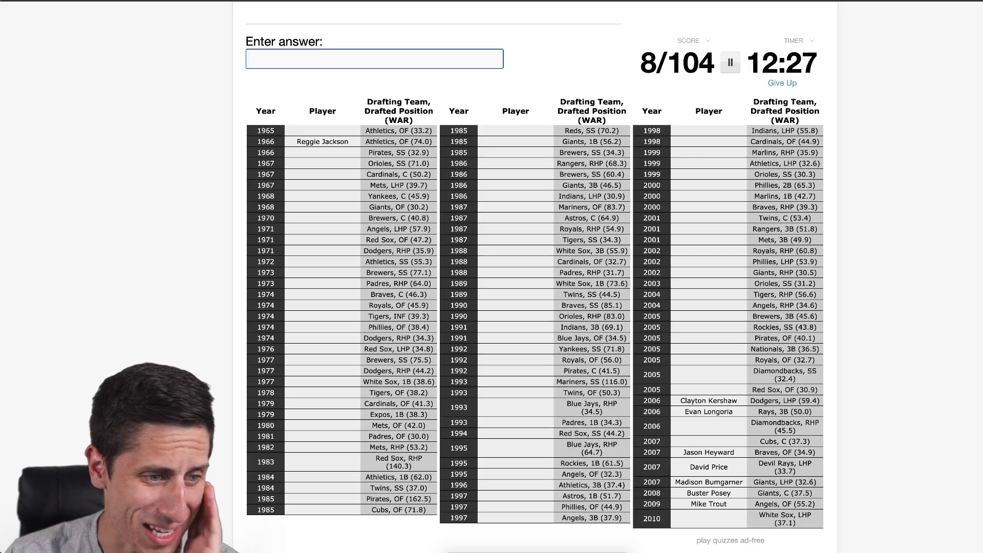
{"action": "type", "text": "y"}
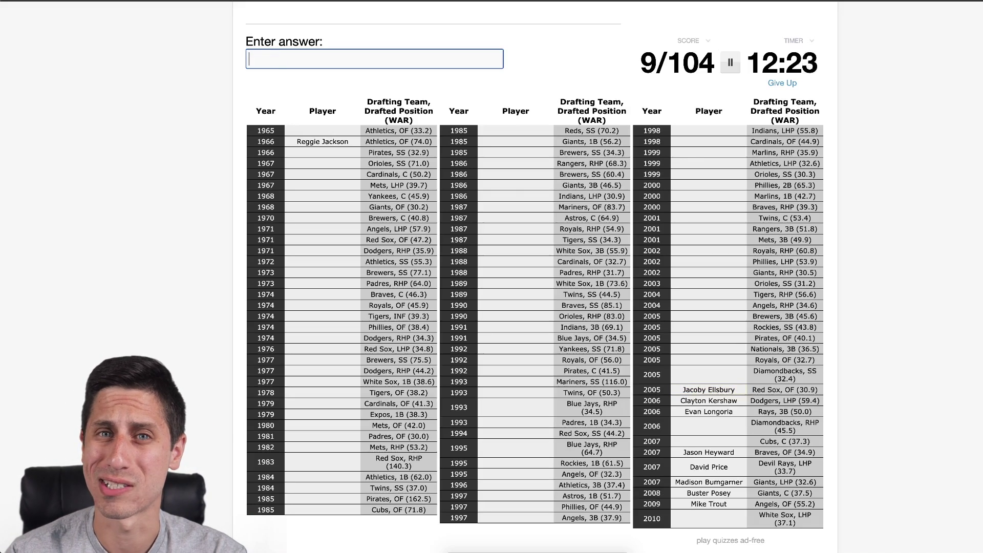
{"action": "type", "text": "lex"}
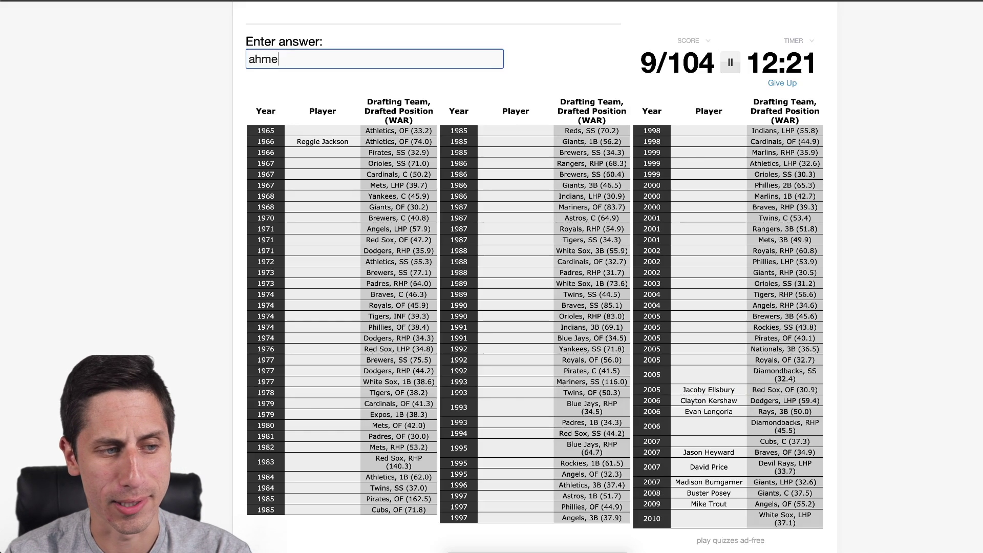
Step: Enter cain, damon, kendall, rodriguez, griffey and baines, clearing one unaccepted attempt
{"action": "key", "text": "BackSpace"}
{"action": "key", "text": "BackSpace"}
{"action": "key", "text": "BackSpace"}
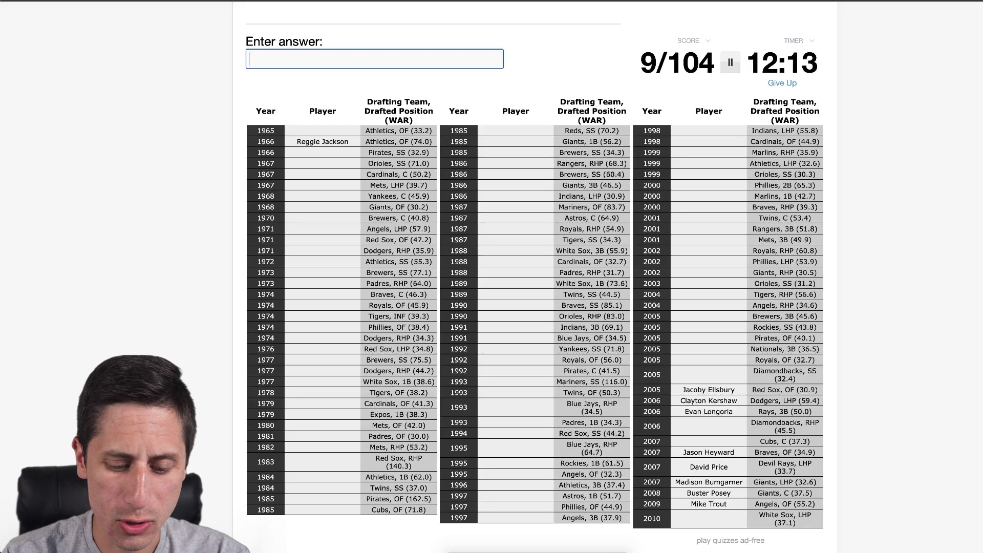
{"action": "type", "text": "belt"}
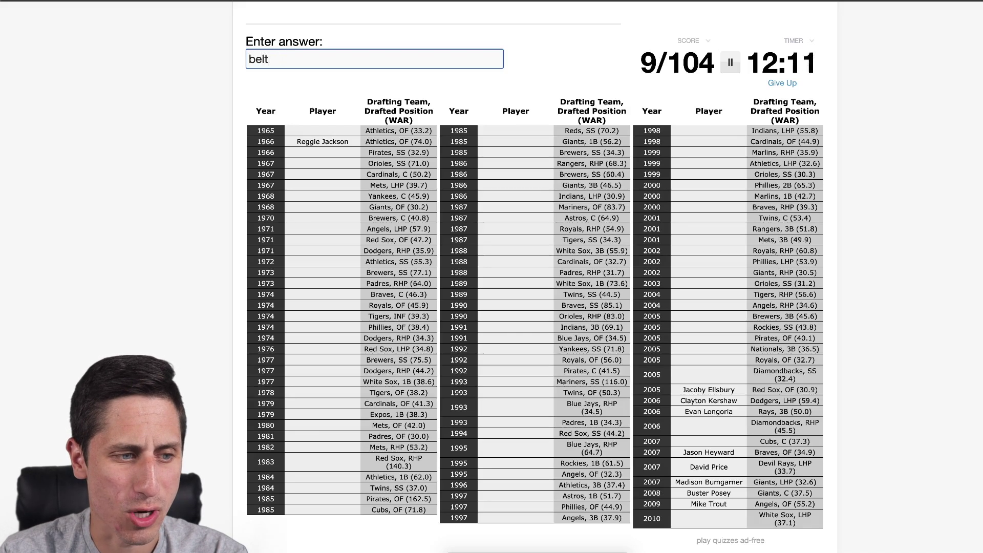
{"action": "type", "text": "cain"}
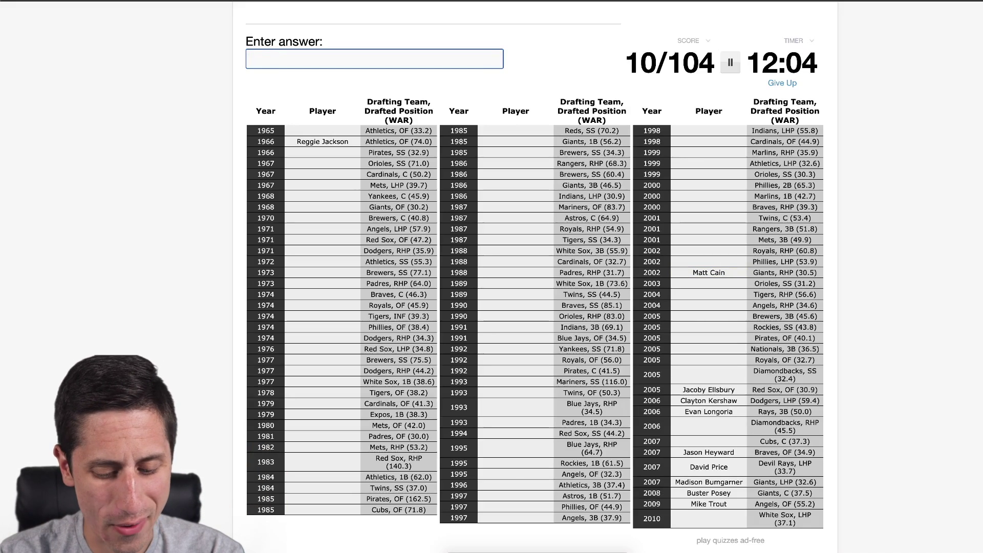
{"action": "type", "text": "on"}
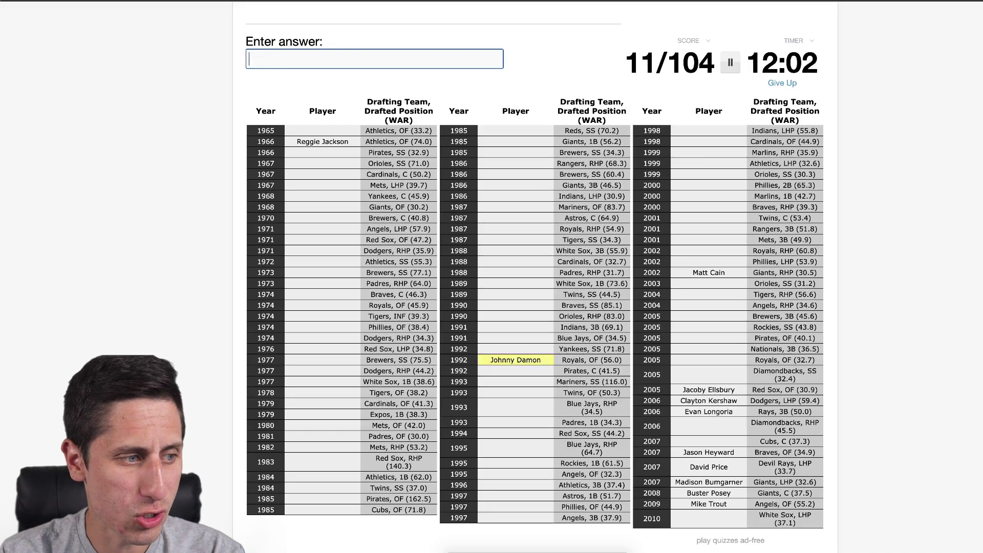
{"action": "type", "text": "kendall"}
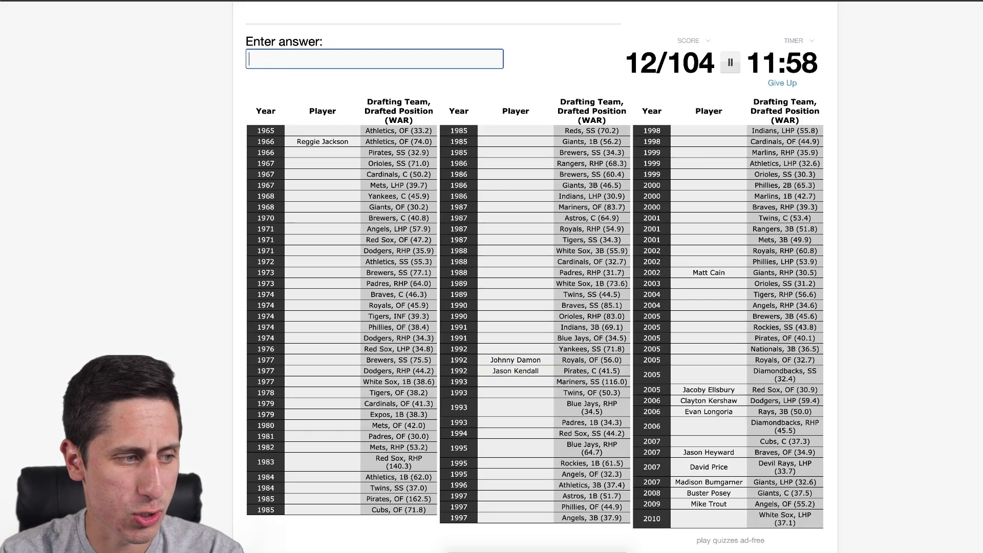
{"action": "type", "text": "iguez"}
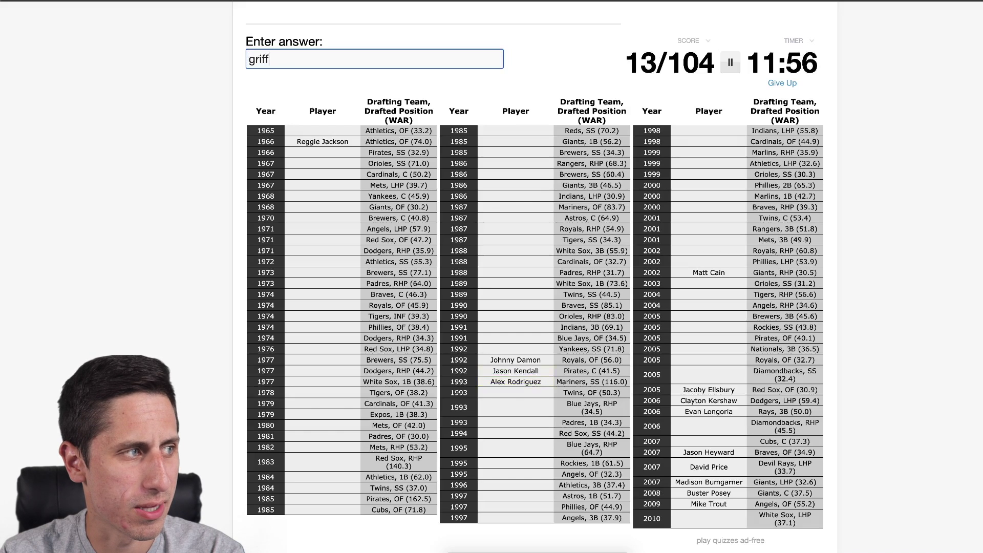
{"action": "type", "text": "ey"}
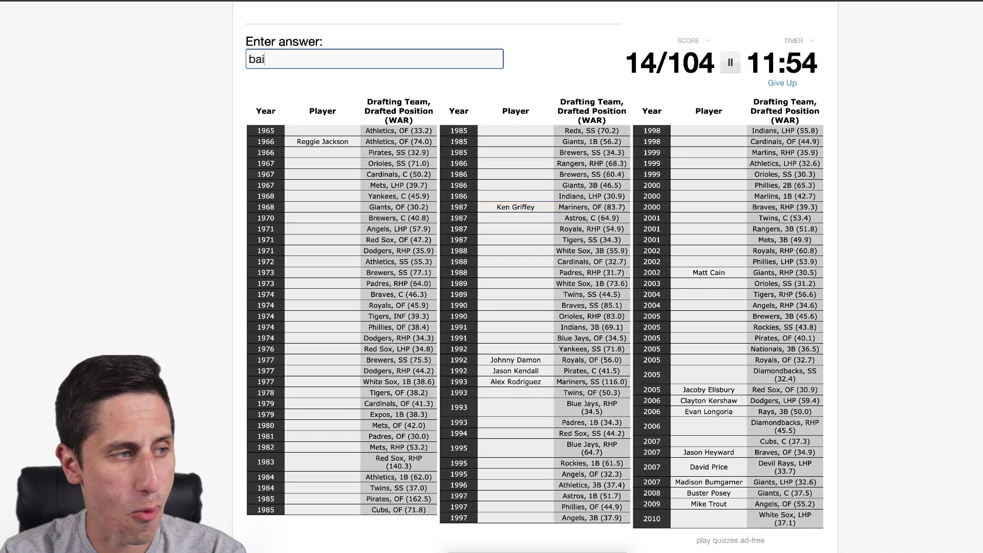
{"action": "type", "text": "nes"}
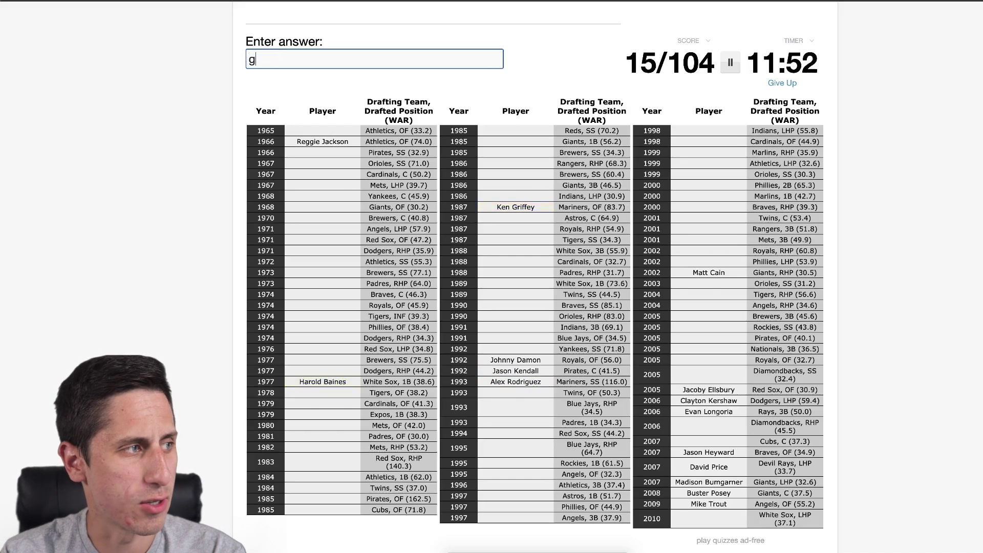
{"action": "type", "text": "ltz"}
Step: Enter jones, verlander, weaver, braun, tulowitzki, mccutchen, zimmerman, wright and lee, clearing misses
{"action": "key", "text": "BackSpace"}
{"action": "key", "text": "BackSpace"}
{"action": "key", "text": "BackSpace"}
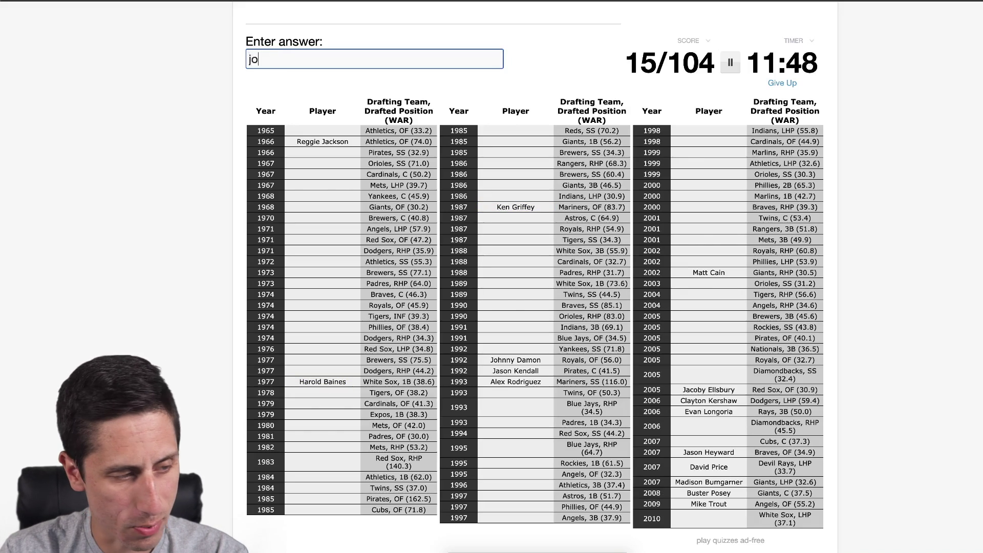
{"action": "type", "text": "nesglavine"}
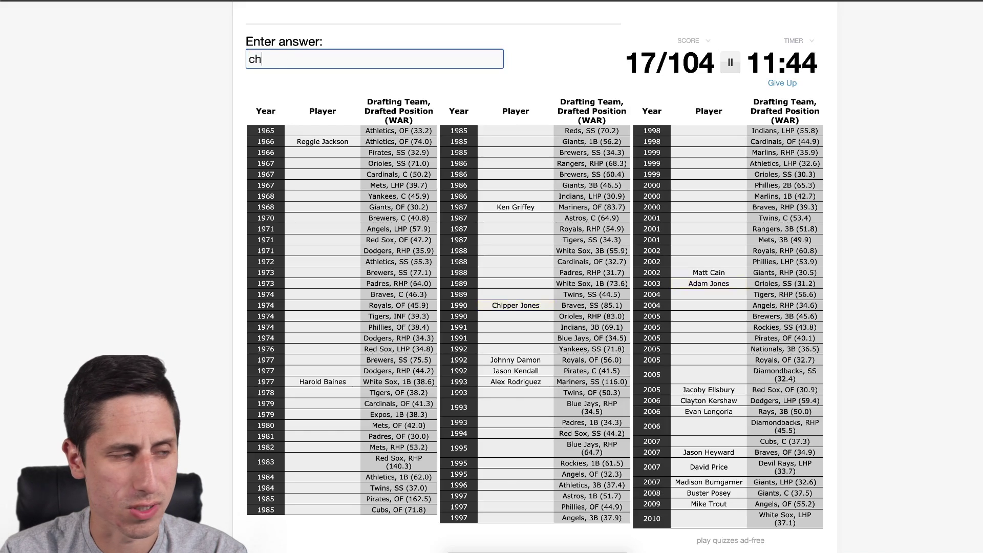
{"action": "type", "text": "ipper"}
{"action": "key", "text": "BackSpace"}
{"action": "key", "text": "BackSpace"}
{"action": "key", "text": "BackSpace"}
{"action": "key", "text": "BackSpace"}
{"action": "key", "text": "BackSpace"}
{"action": "key", "text": "BackSpace"}
{"action": "key", "text": "BackSpace"}
{"action": "type", "text": "r"}
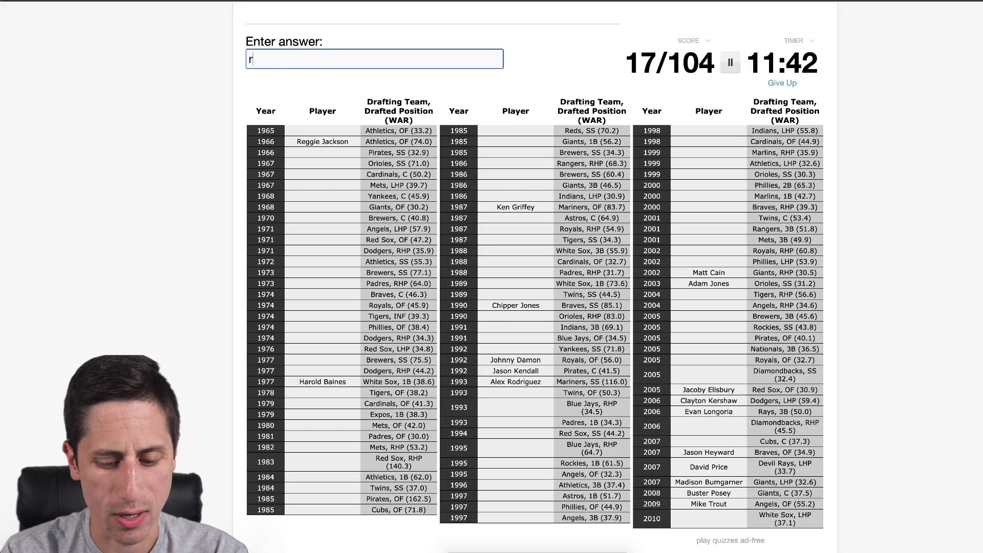
{"action": "type", "text": "ipken"}
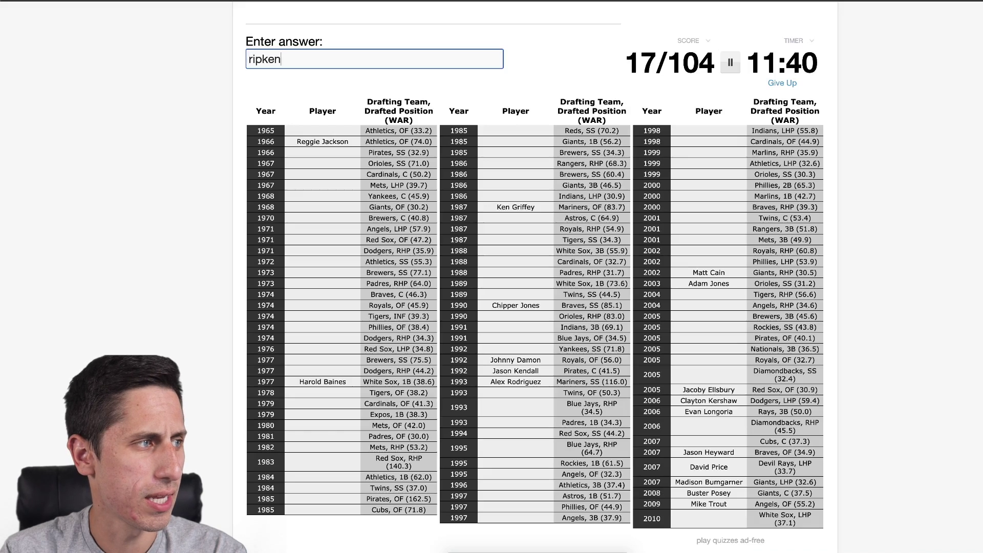
{"action": "key", "text": "BackSpace"}
{"action": "key", "text": "BackSpace"}
{"action": "key", "text": "BackSpace"}
{"action": "key", "text": "BackSpace"}
{"action": "key", "text": "BackSpace"}
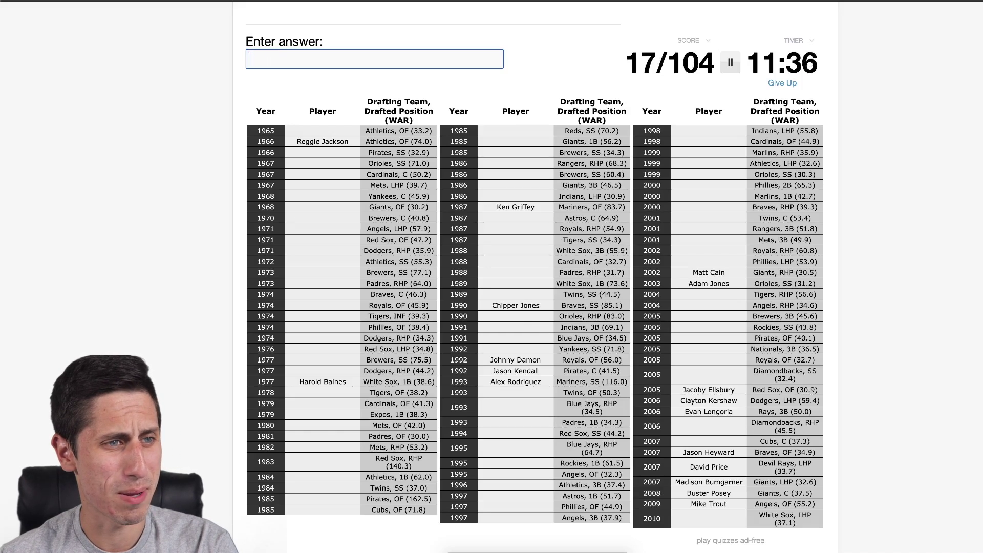
{"action": "type", "text": "pujol"}
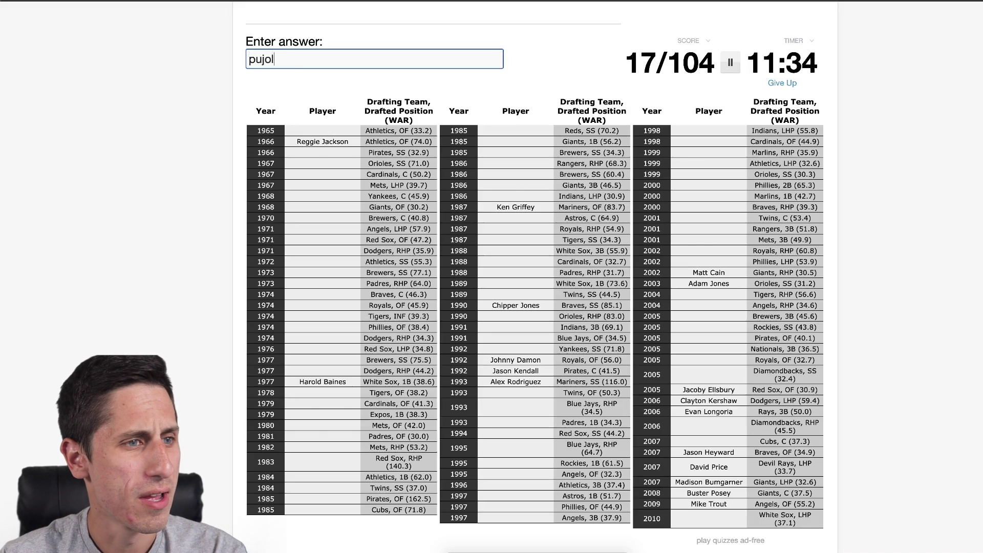
{"action": "type", "text": "s"}
{"action": "key", "text": "BackSpace"}
{"action": "key", "text": "BackSpace"}
{"action": "key", "text": "BackSpace"}
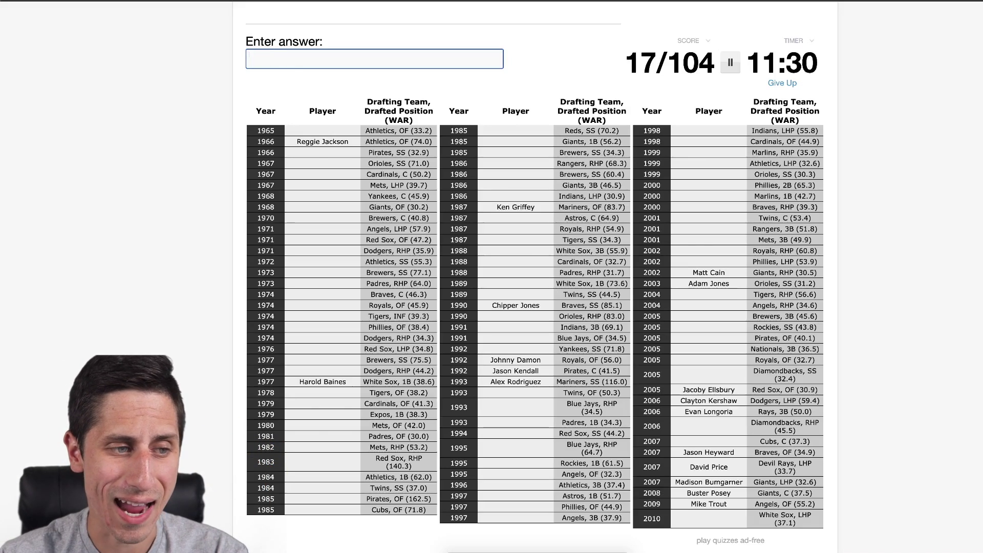
{"action": "type", "text": "nder"}
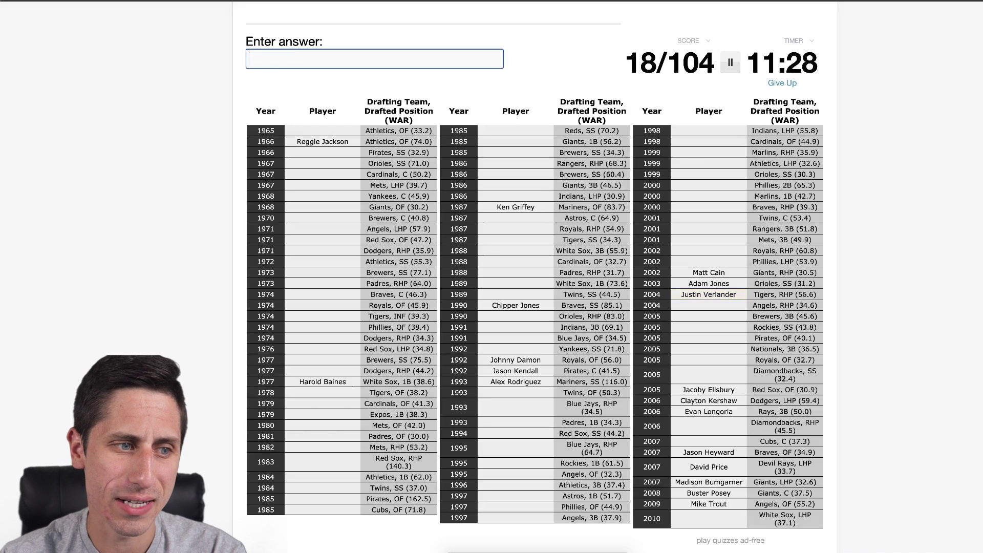
{"action": "type", "text": "bve"}
{"action": "key", "text": "BackSpace"}
{"action": "key", "text": "BackSpace"}
{"action": "key", "text": "BackSpace"}
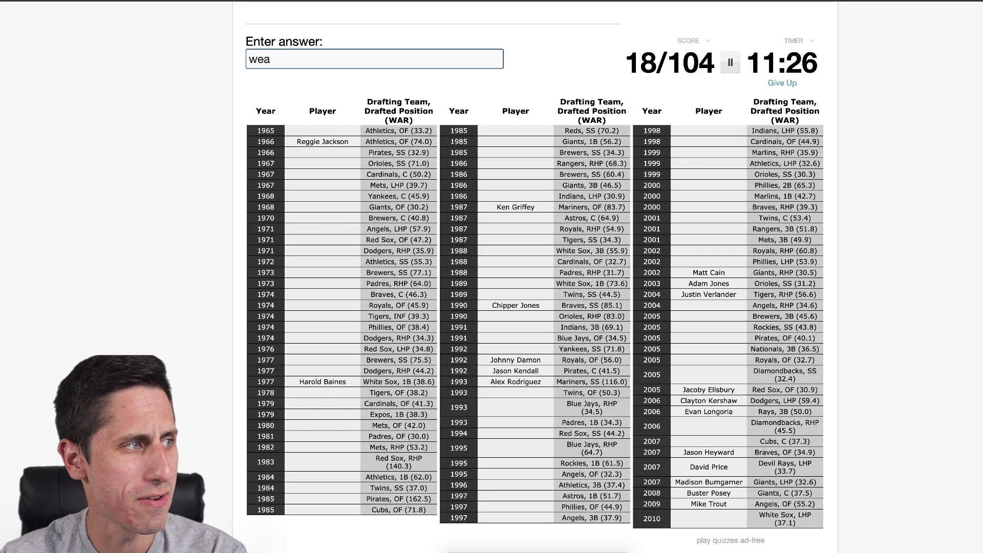
{"action": "type", "text": "ver"}
{"action": "type", "text": "haren"}
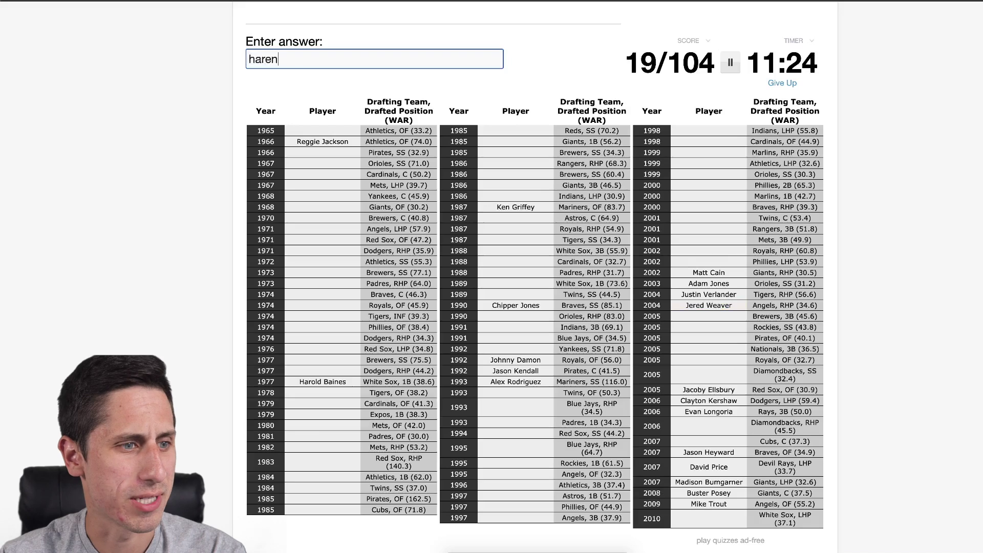
{"action": "key", "text": "BackSpace"}
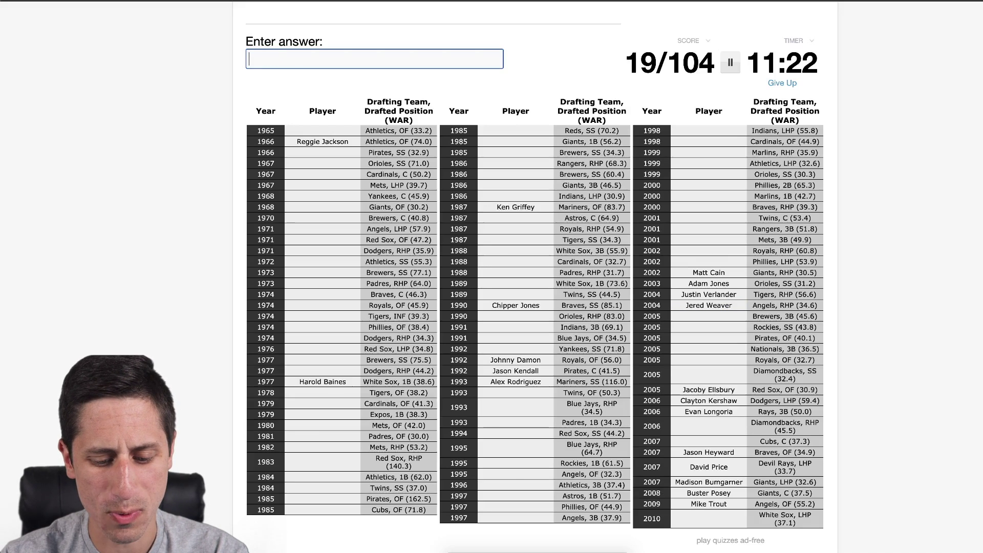
{"action": "type", "text": "braun"}
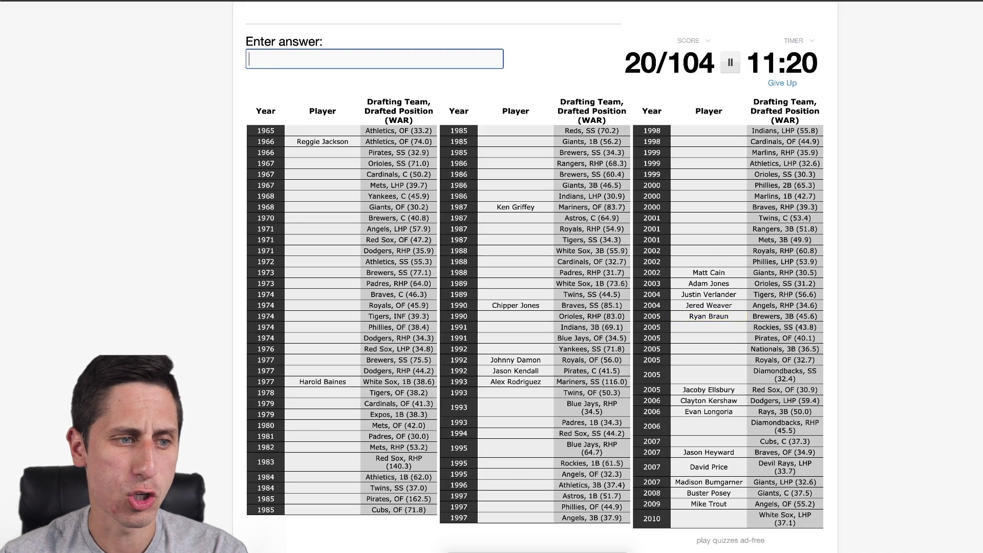
{"action": "type", "text": "tuitzki"}
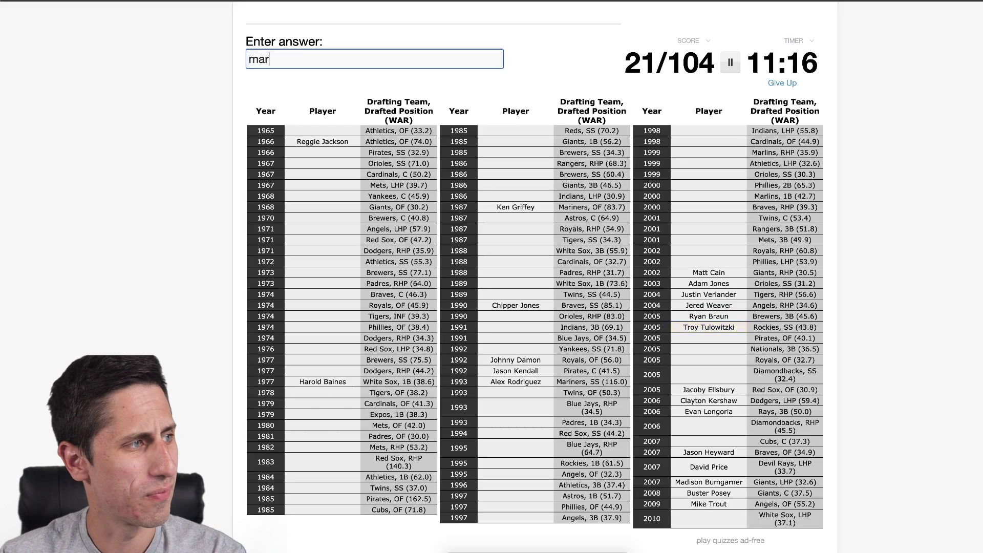
{"action": "type", "text": "t"}
{"action": "key", "text": "BackSpace"}
{"action": "type", "text": "mcc"}
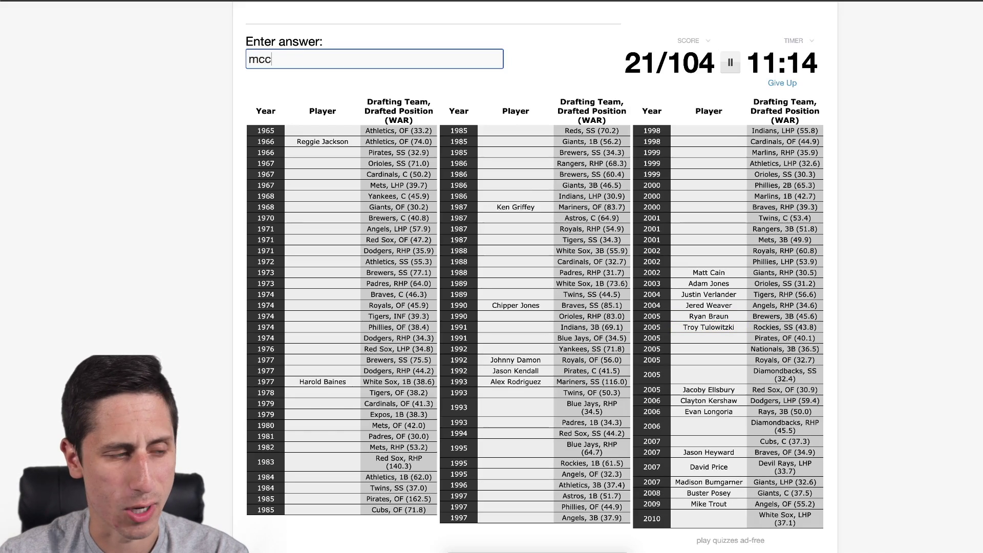
{"action": "type", "text": "utchenzimmer"}
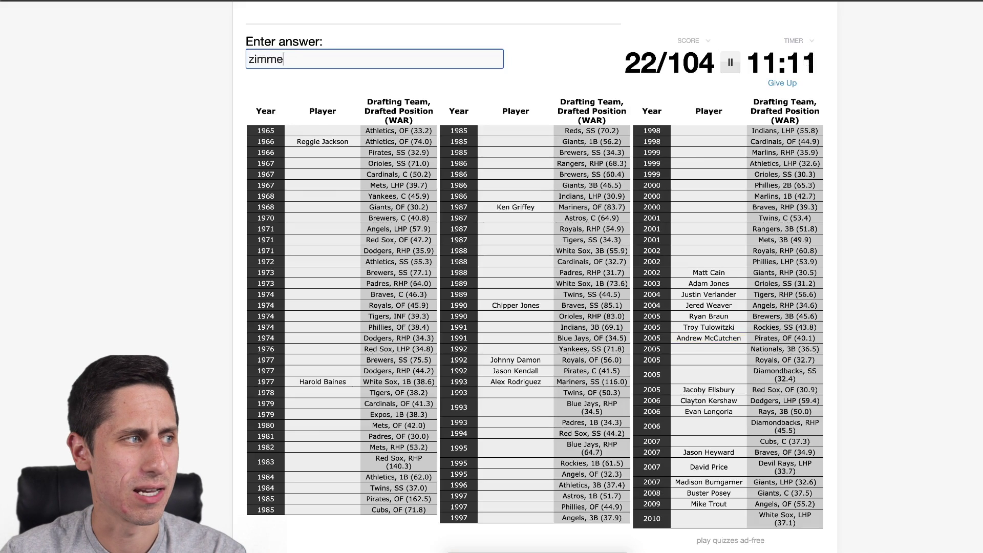
{"action": "type", "text": "man"}
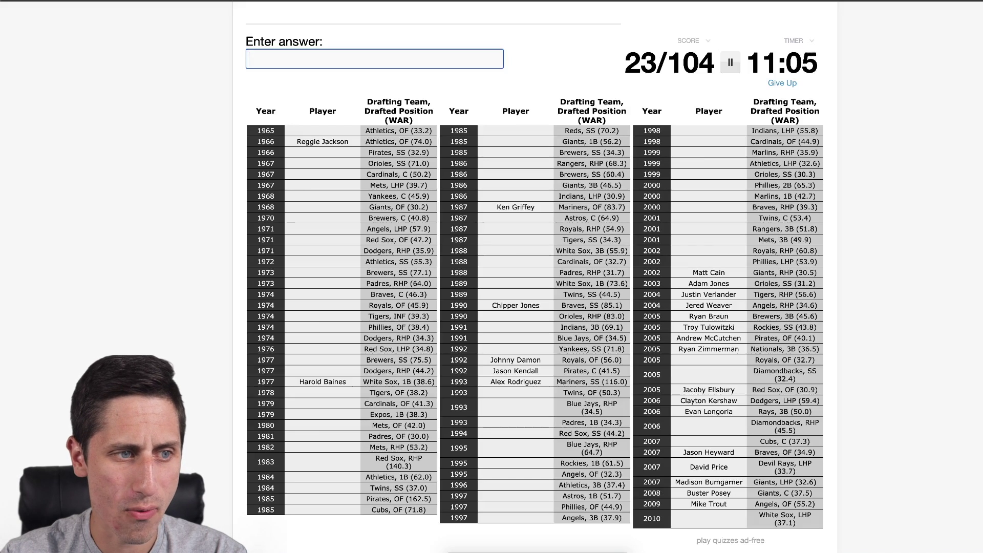
{"action": "type", "text": "wright"}
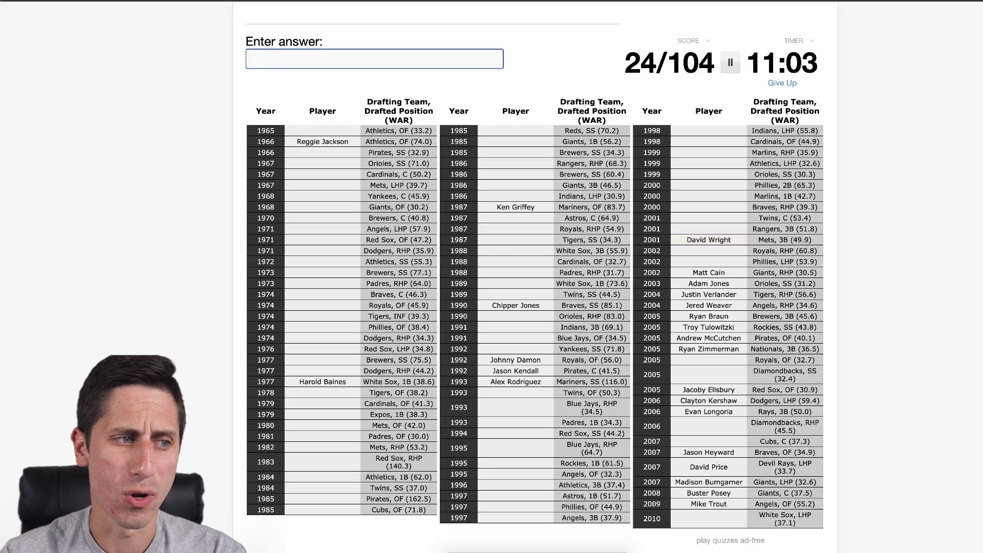
{"action": "type", "text": "shields"}
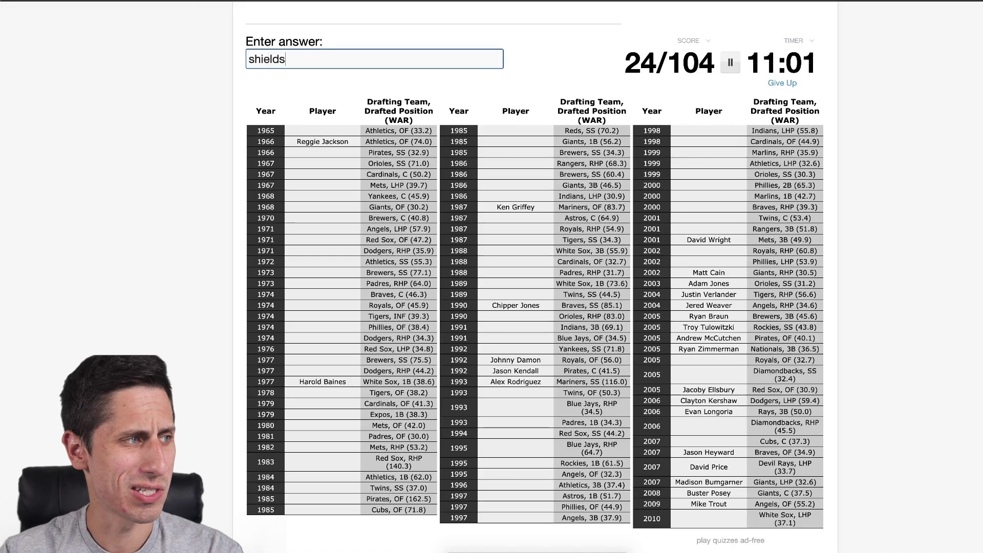
{"action": "key", "text": "BackSpace"}
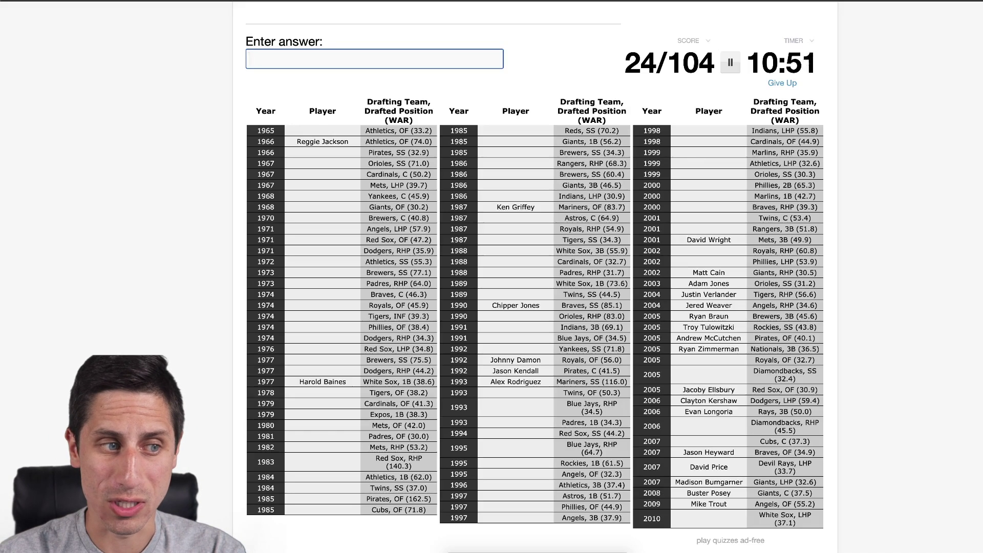
{"action": "type", "text": "le"}
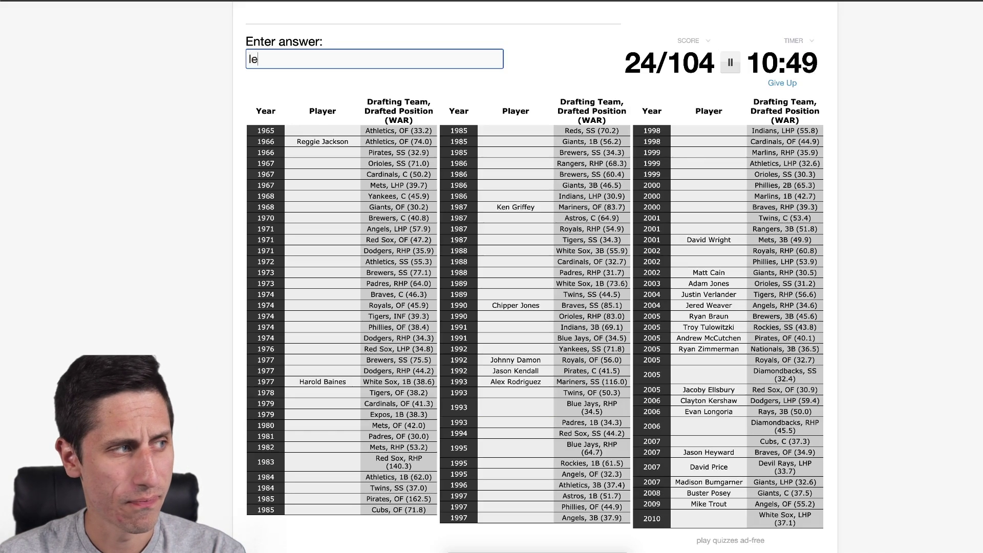
{"action": "type", "text": "e"}
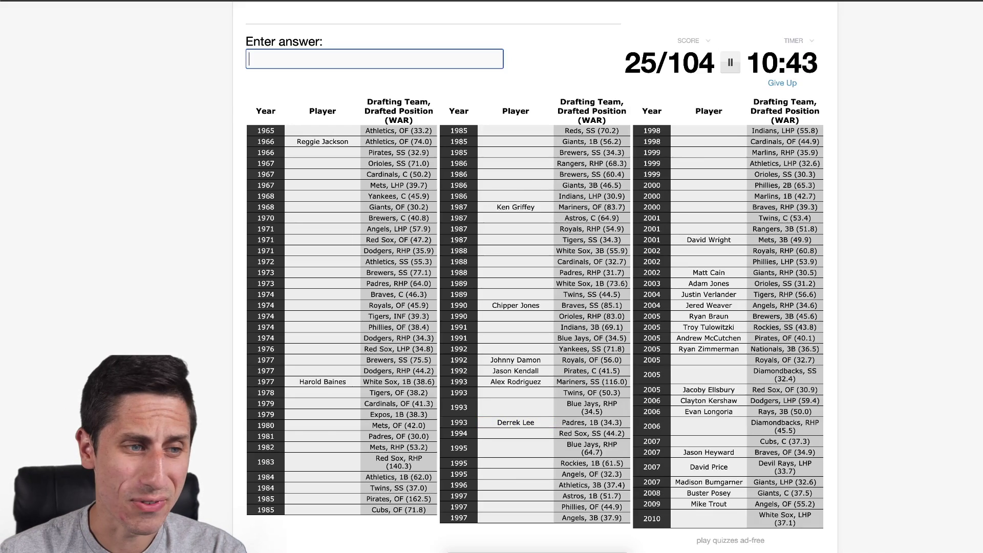
{"action": "type", "text": "wolf"}
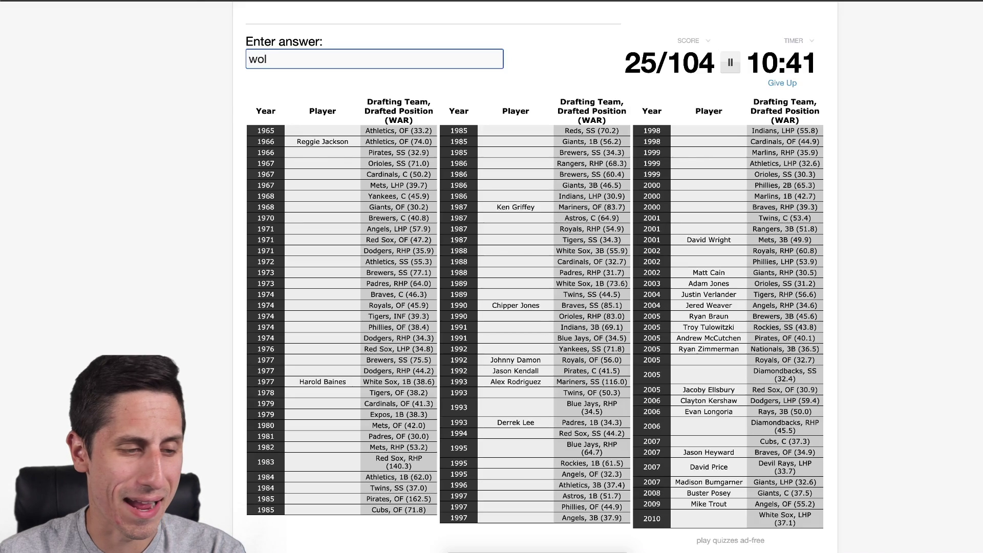
{"action": "key", "text": "BackSpace"}
{"action": "key", "text": "BackSpace"}
{"action": "key", "text": "BackSpace"}
{"action": "type", "text": "mauer"}
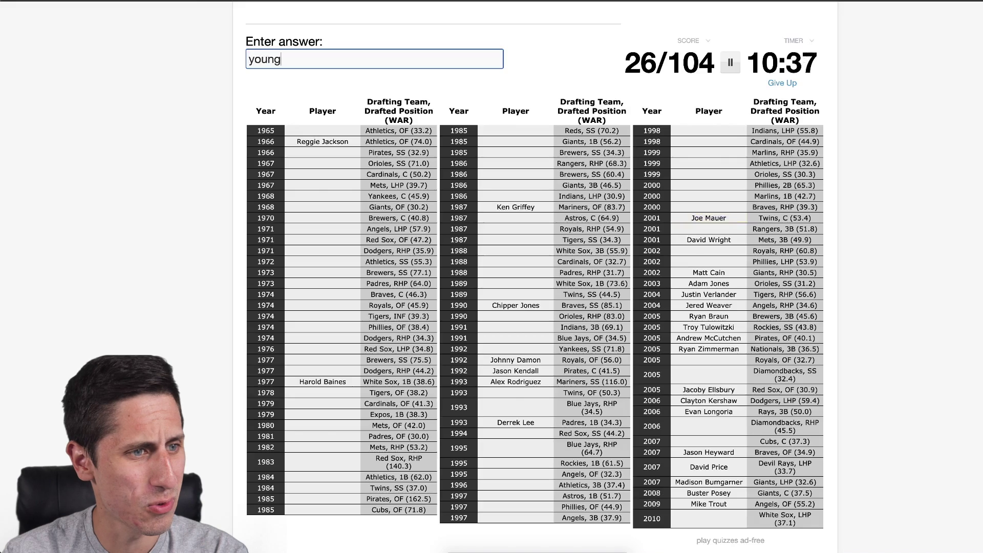
Step: Enter wainwright, utley and zito, erasing rejected young, medle, cabrer and hardy guesses
{"action": "key", "text": "BackSpace"}
{"action": "key", "text": "BackSpace"}
{"action": "key", "text": "BackSpace"}
{"action": "key", "text": "BackSpace"}
{"action": "key", "text": "BackSpace"}
{"action": "type", "text": "blaloc"}
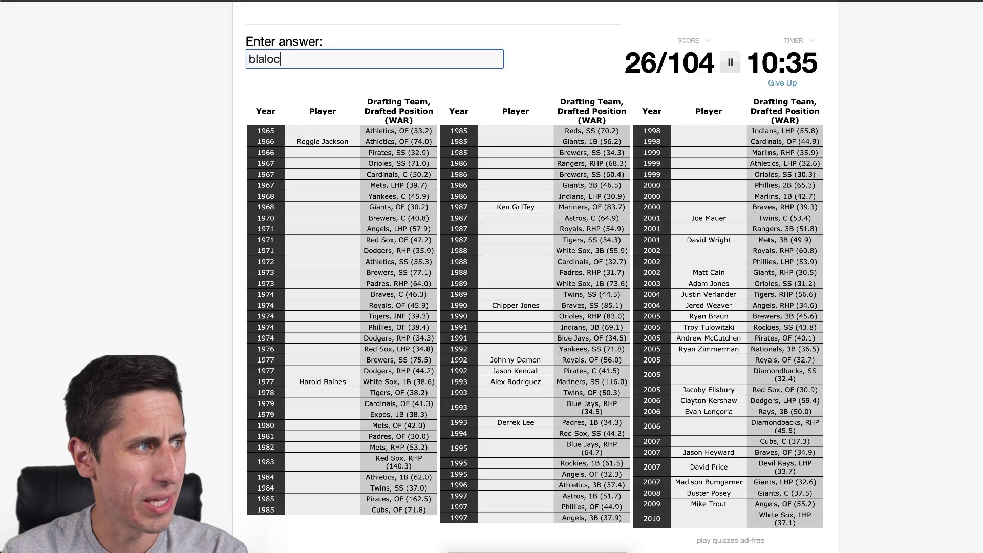
{"action": "key", "text": "BackSpace"}
{"action": "key", "text": "BackSpace"}
{"action": "key", "text": "BackSpace"}
{"action": "type", "text": "be"}
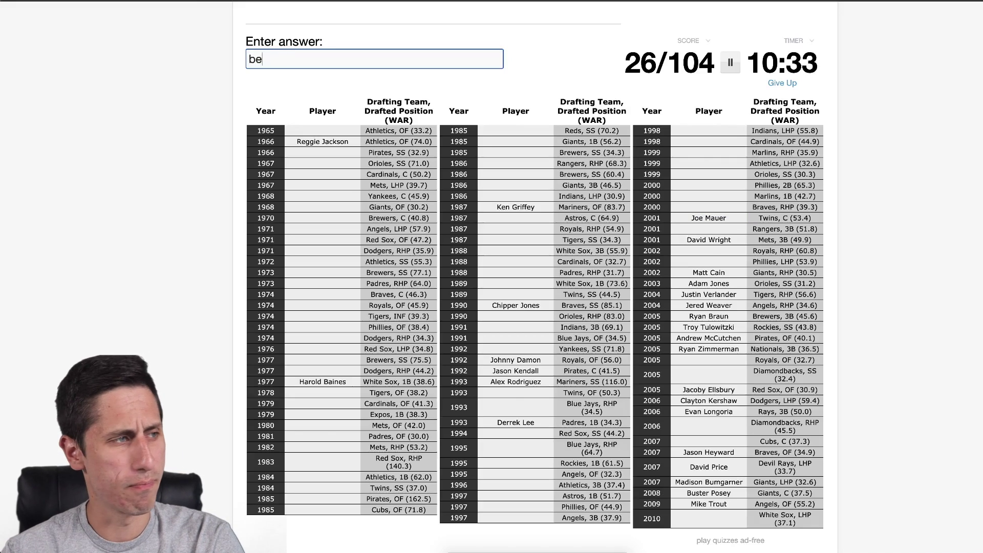
{"action": "type", "text": "ltre"}
{"action": "key", "text": "BackSpace"}
{"action": "key", "text": "BackSpace"}
{"action": "key", "text": "BackSpace"}
{"action": "key", "text": "BackSpace"}
{"action": "key", "text": "BackSpace"}
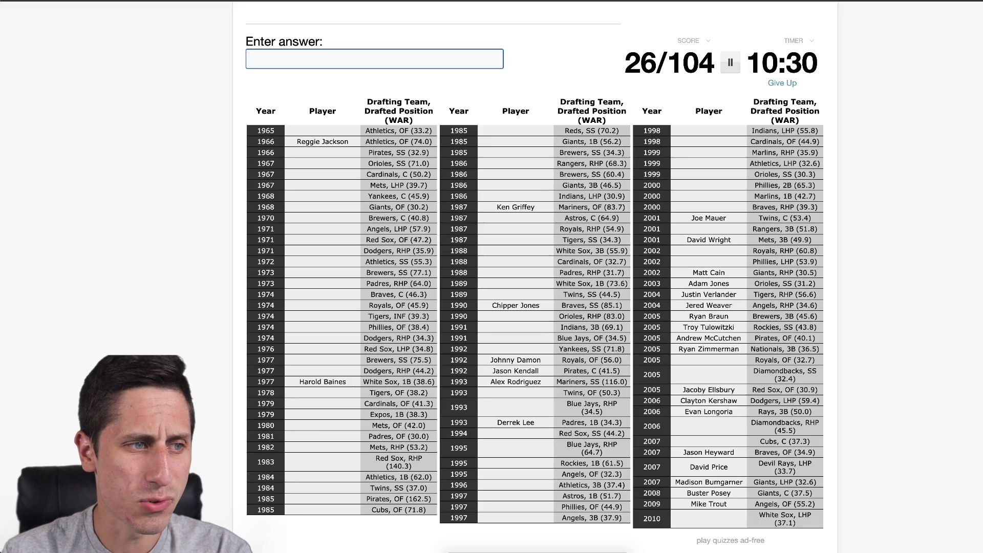
{"action": "type", "text": "medle"}
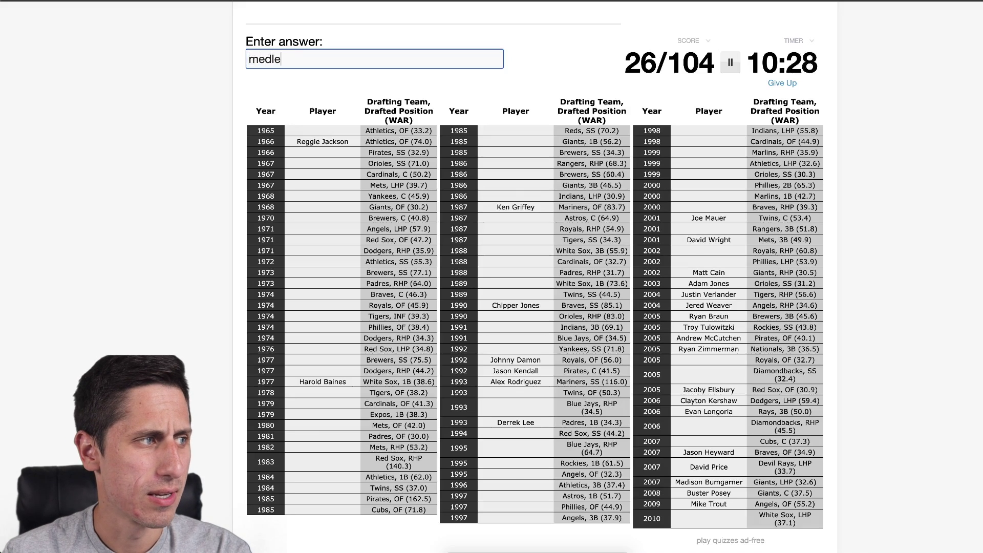
{"action": "key", "text": "BackSpace"}
{"action": "key", "text": "BackSpace"}
{"action": "key", "text": "BackSpace"}
{"action": "key", "text": "BackSpace"}
{"action": "key", "text": "BackSpace"}
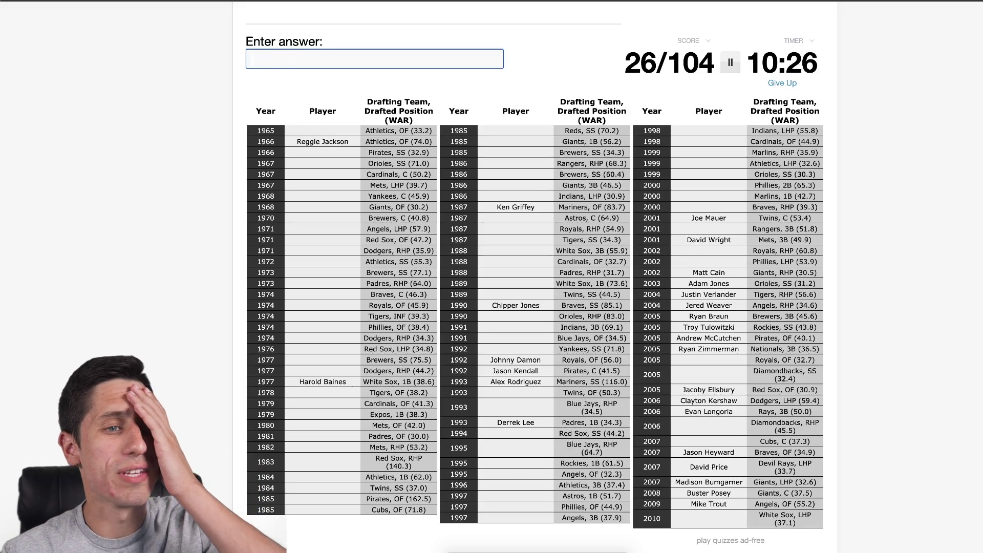
{"action": "type", "text": "wainwright"}
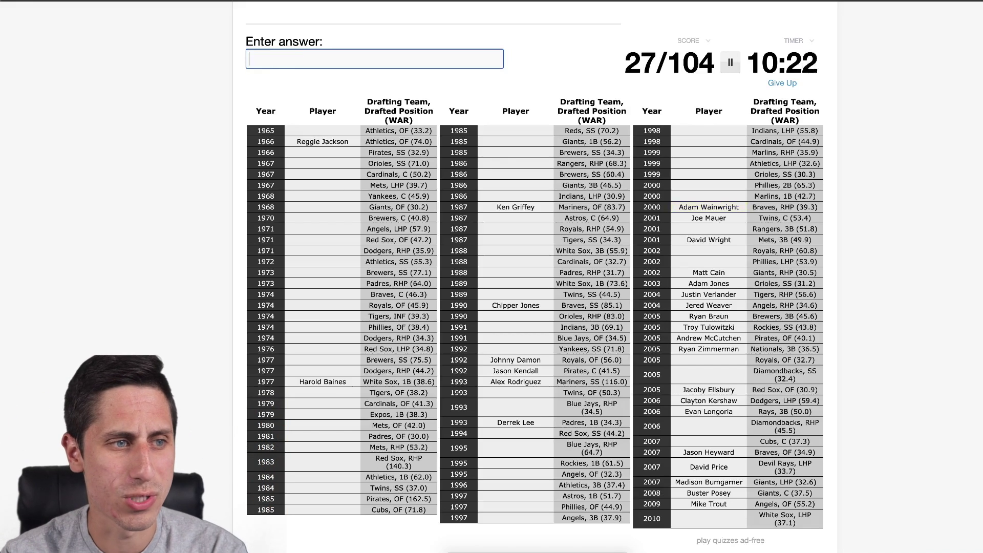
{"action": "type", "text": "c"}
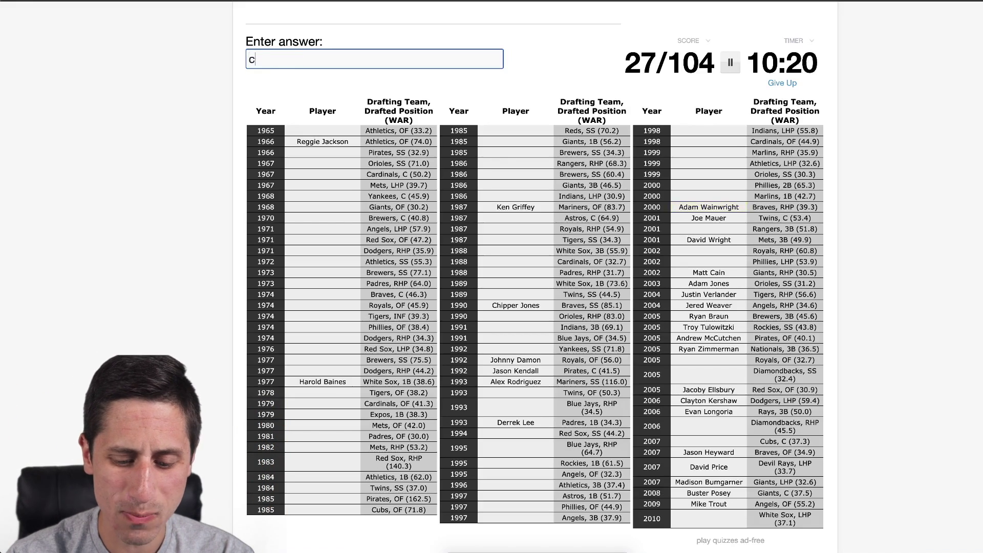
{"action": "type", "text": "abrer"}
{"action": "key", "text": "BackSpace"}
{"action": "key", "text": "BackSpace"}
{"action": "key", "text": "BackSpace"}
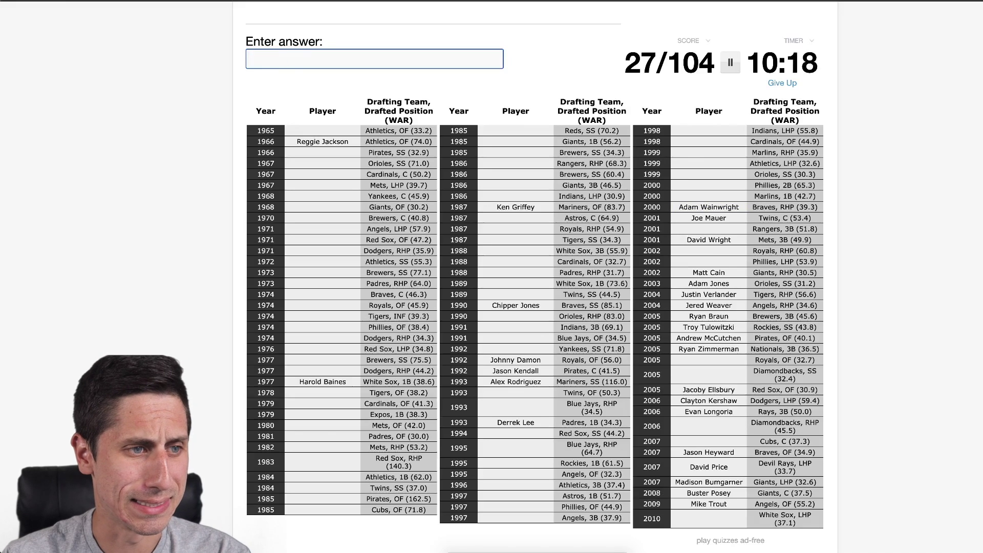
{"action": "type", "text": "gad"}
{"action": "key", "text": "BackSpace"}
{"action": "key", "text": "BackSpace"}
{"action": "key", "text": "BackSpace"}
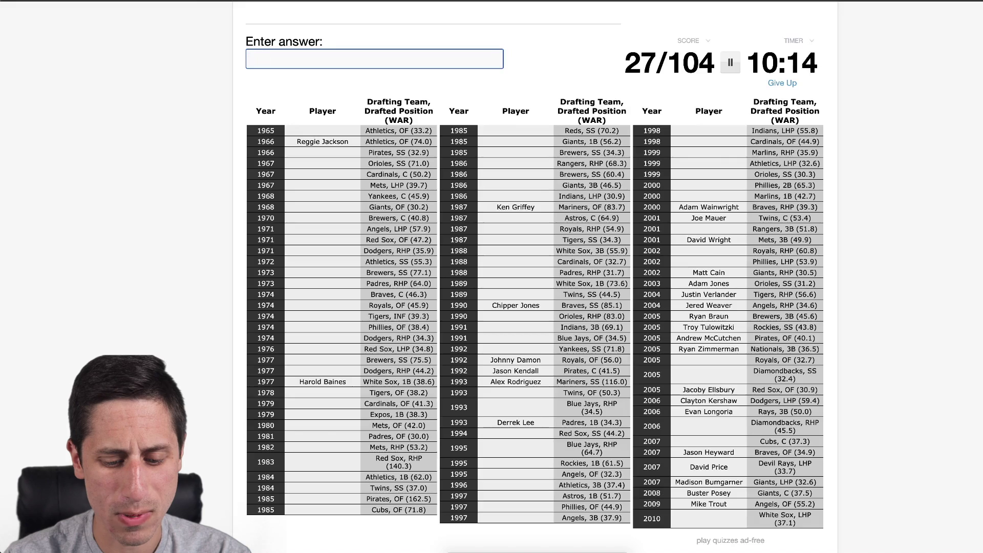
{"action": "type", "text": "utleyro"}
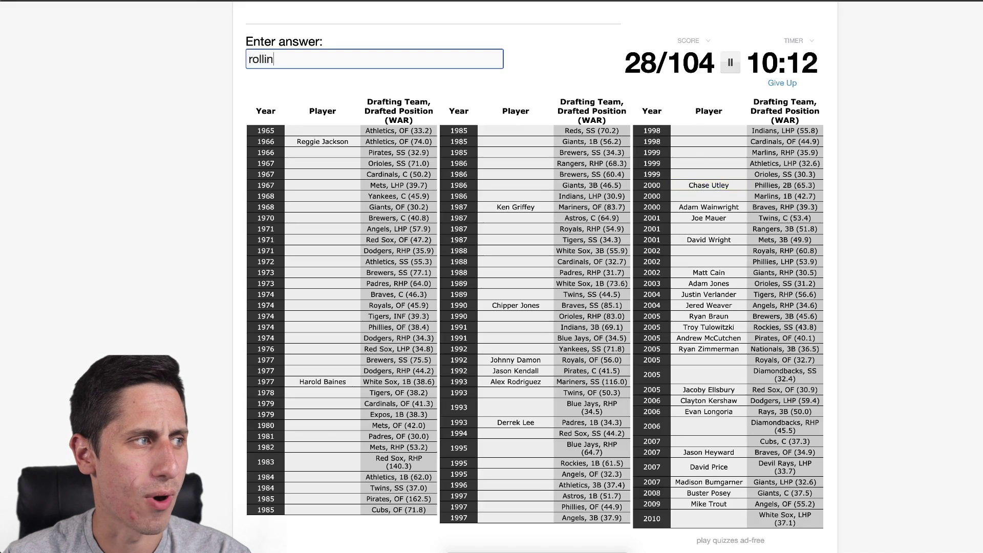
{"action": "key", "text": "BackSpace"}
{"action": "key", "text": "BackSpace"}
{"action": "key", "text": "BackSpace"}
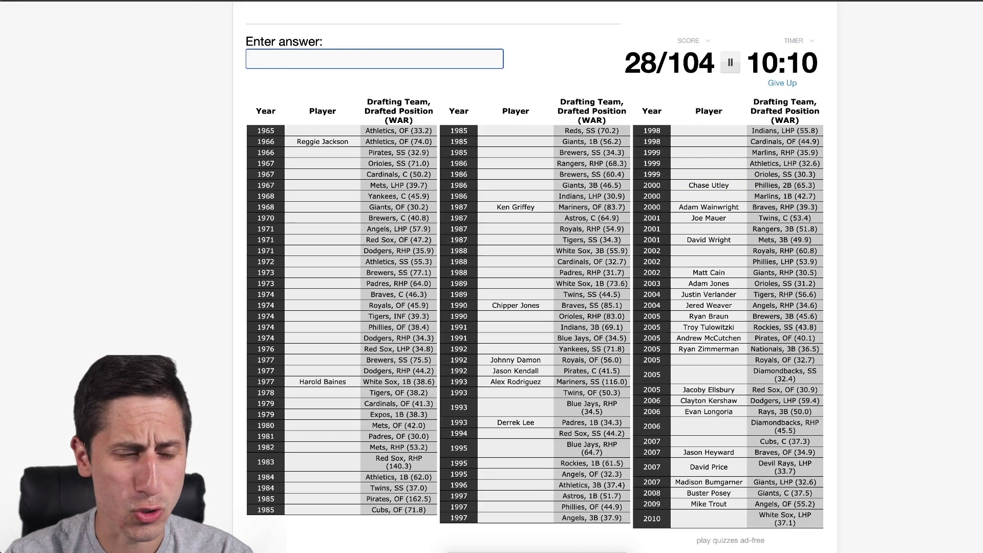
{"action": "type", "text": "hardy"}
{"action": "key", "text": "BackSpace"}
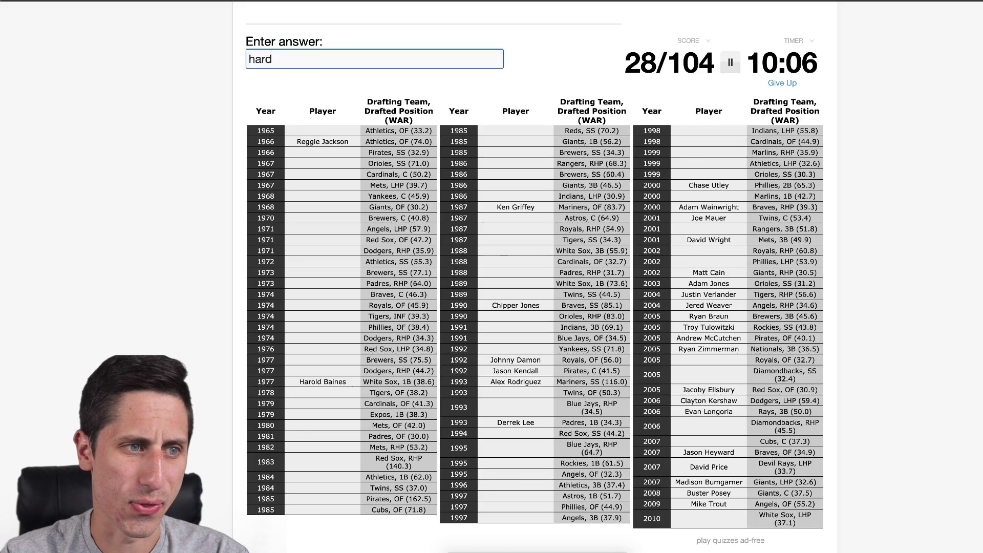
{"action": "key", "text": "BackSpace"}
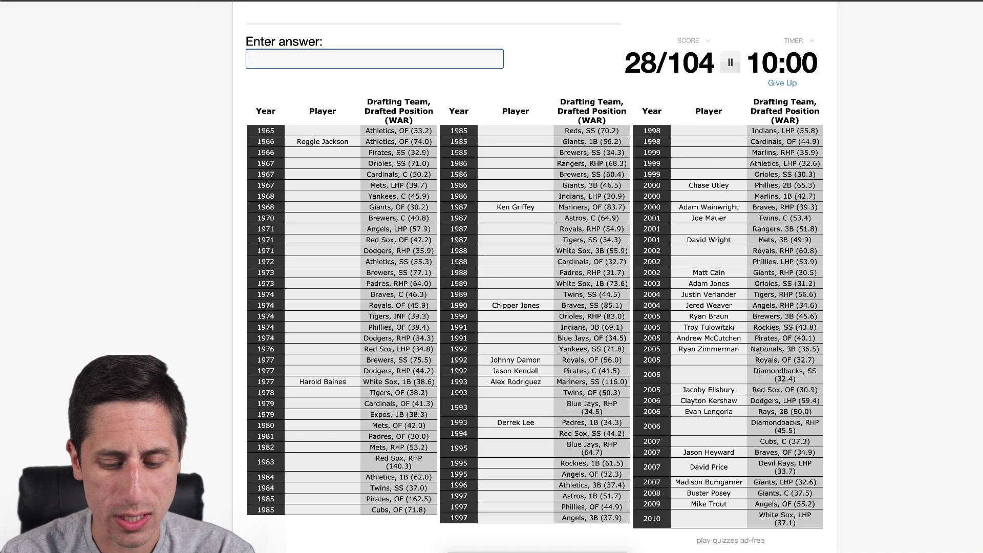
{"action": "type", "text": "zito"}
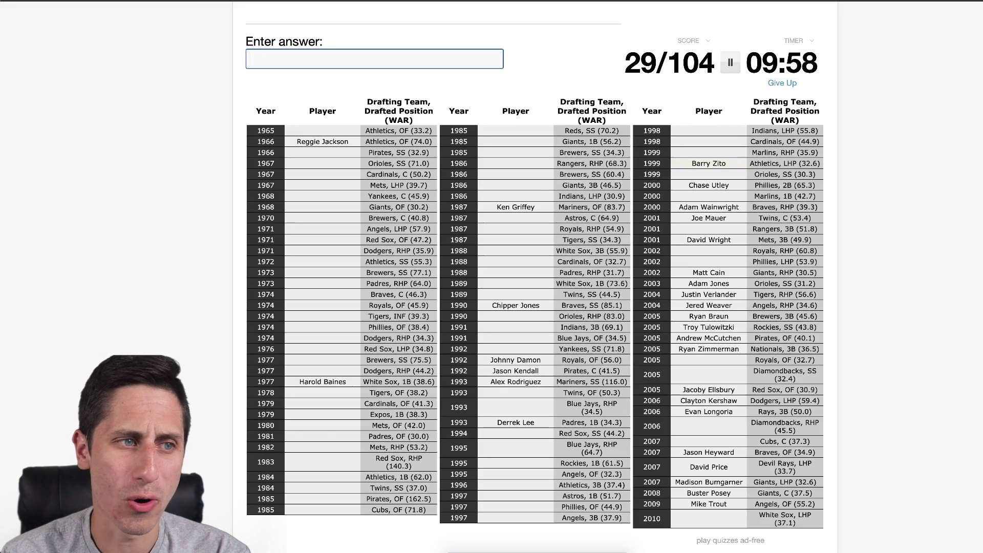
{"action": "type", "text": "hernande"}
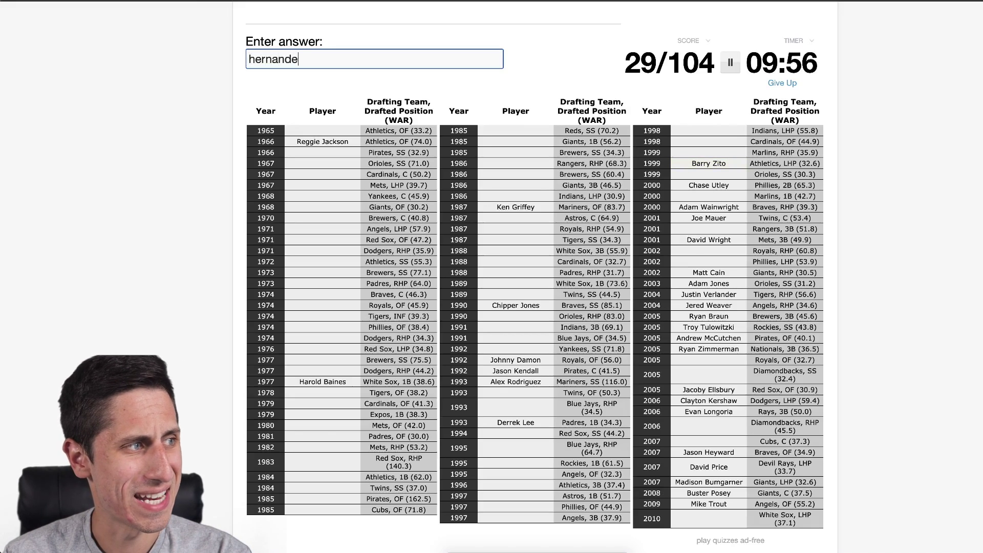
Step: Enter beckett, erstad, helton and halladay, erasing rejected hernande, burnett, johnson and walke guesses
{"action": "key", "text": "BackSpace"}
{"action": "key", "text": "BackSpace"}
{"action": "key", "text": "BackSpace"}
{"action": "key", "text": "BackSpace"}
{"action": "key", "text": "BackSpace"}
{"action": "key", "text": "BackSpace"}
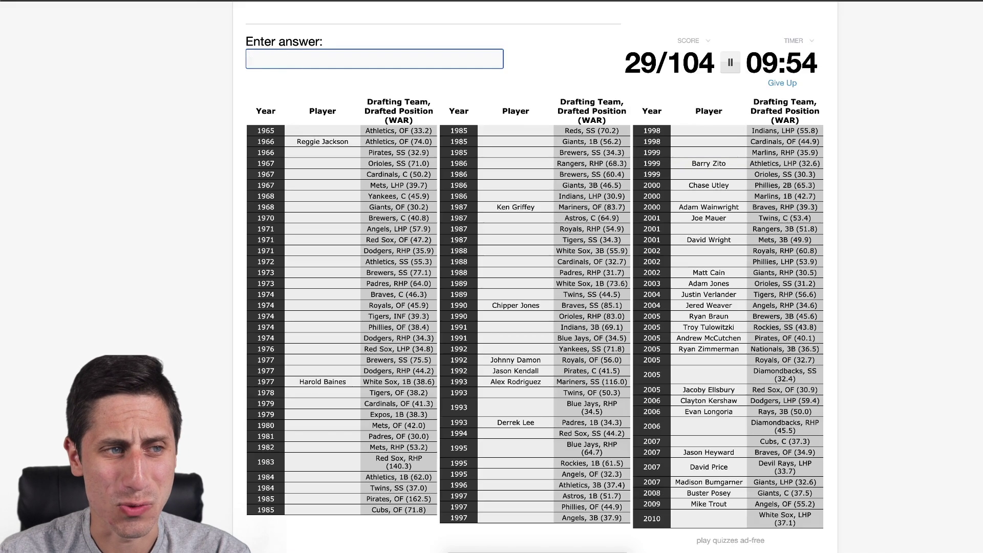
{"action": "type", "text": "burnett"}
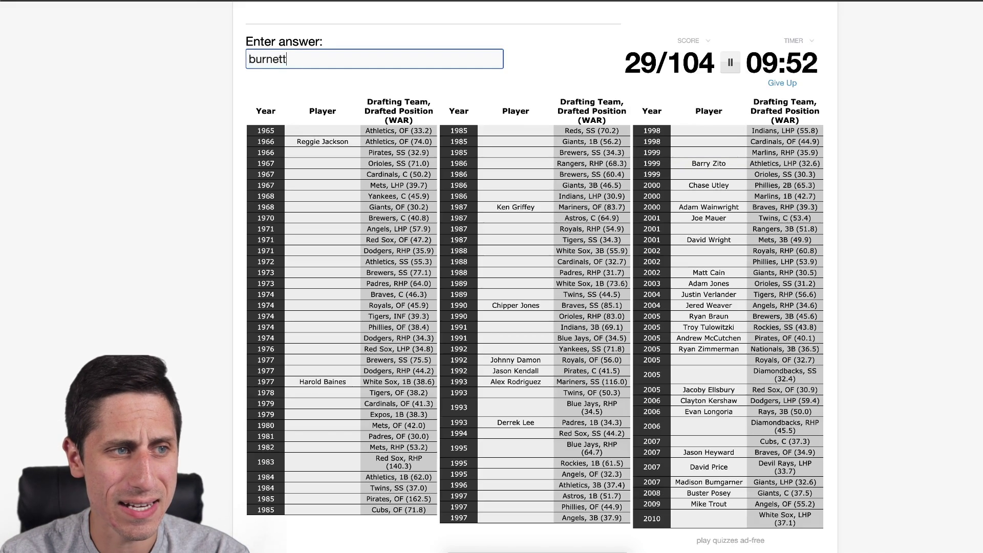
{"action": "key", "text": "BackSpace"}
{"action": "key", "text": "BackSpace"}
{"action": "key", "text": "BackSpace"}
{"action": "key", "text": "BackSpace"}
{"action": "key", "text": "BackSpace"}
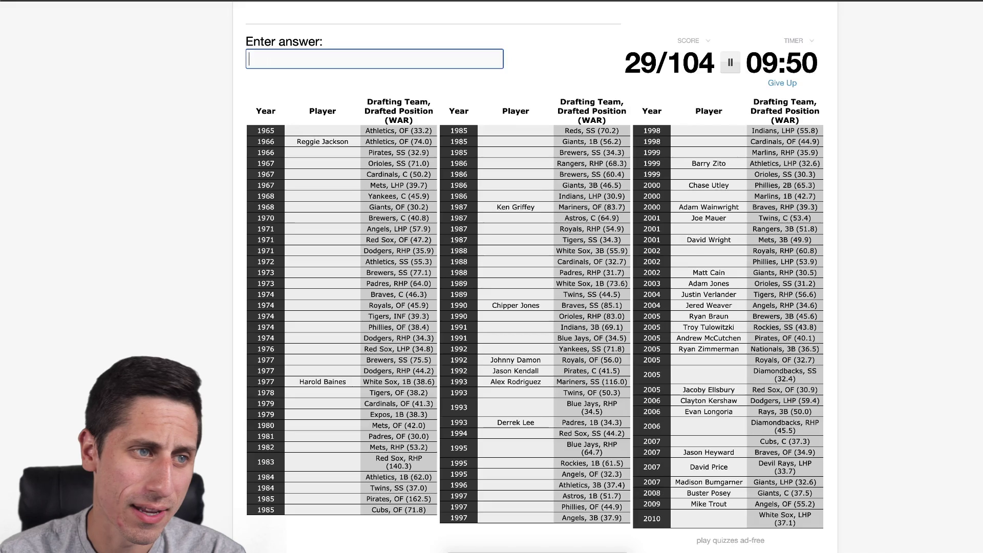
{"action": "type", "text": "johnson"}
{"action": "key", "text": "BackSpace"}
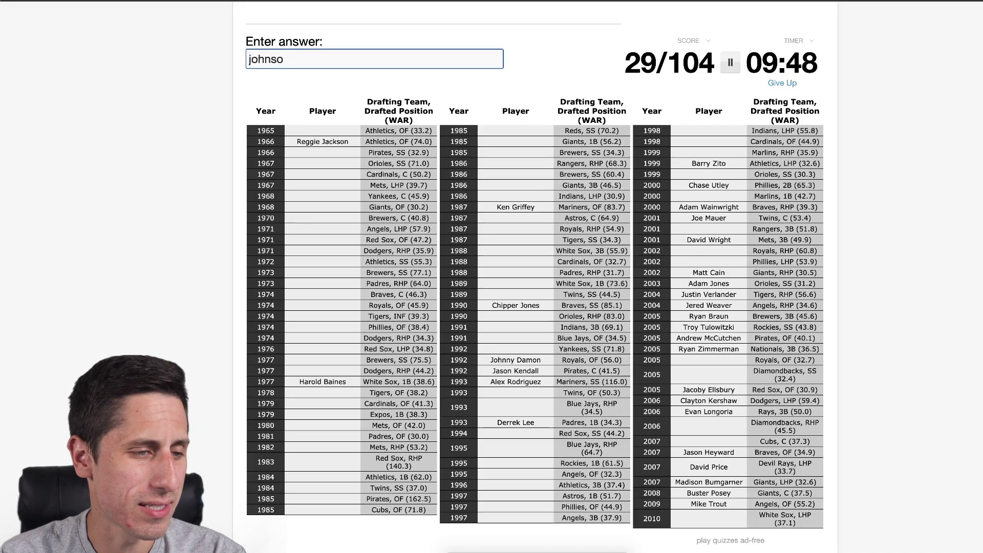
{"action": "key", "text": "BackSpace"}
{"action": "key", "text": "BackSpace"}
{"action": "key", "text": "BackSpace"}
{"action": "type", "text": "becket"}
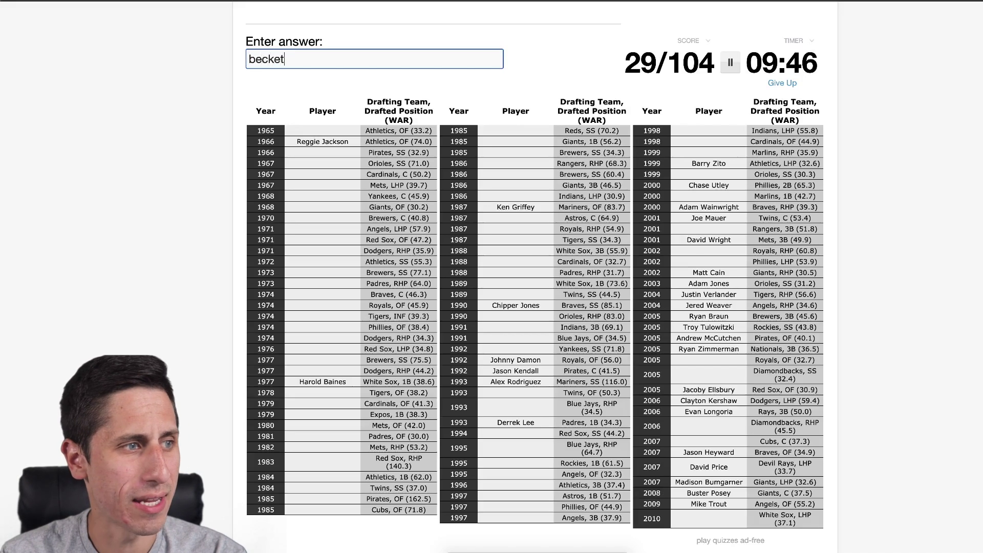
{"action": "type", "text": "t"}
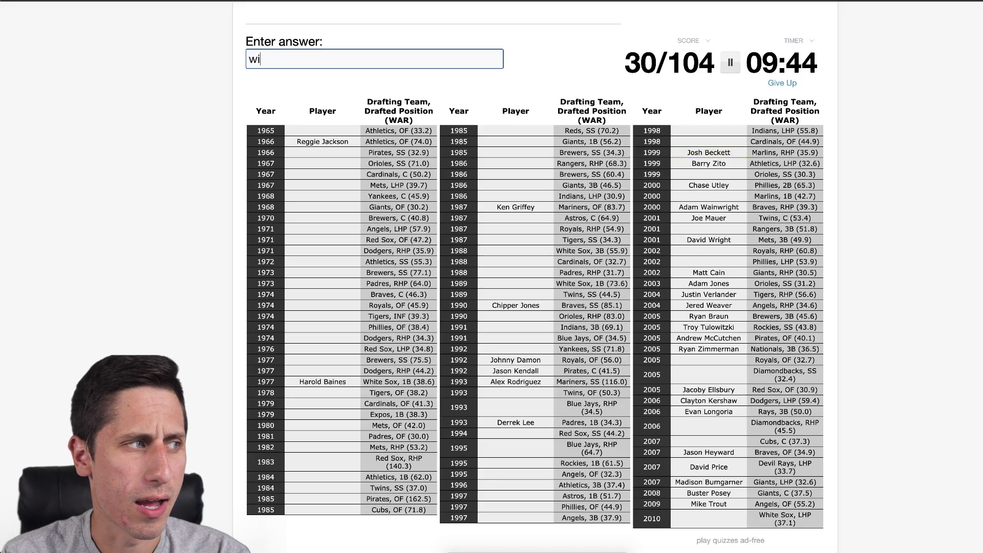
{"action": "type", "text": "llis"}
{"action": "key", "text": "BackSpace"}
{"action": "key", "text": "BackSpace"}
{"action": "key", "text": "BackSpace"}
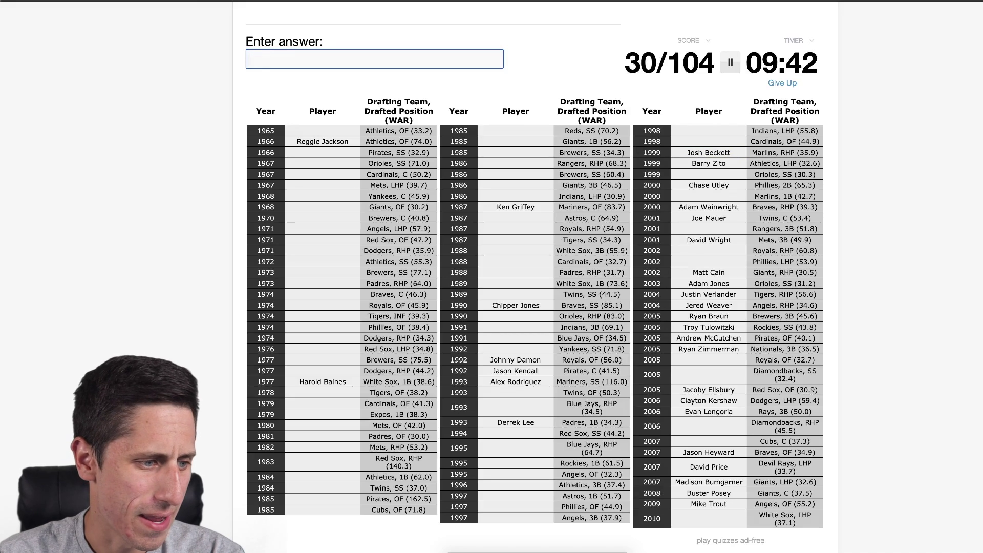
{"action": "type", "text": "e"}
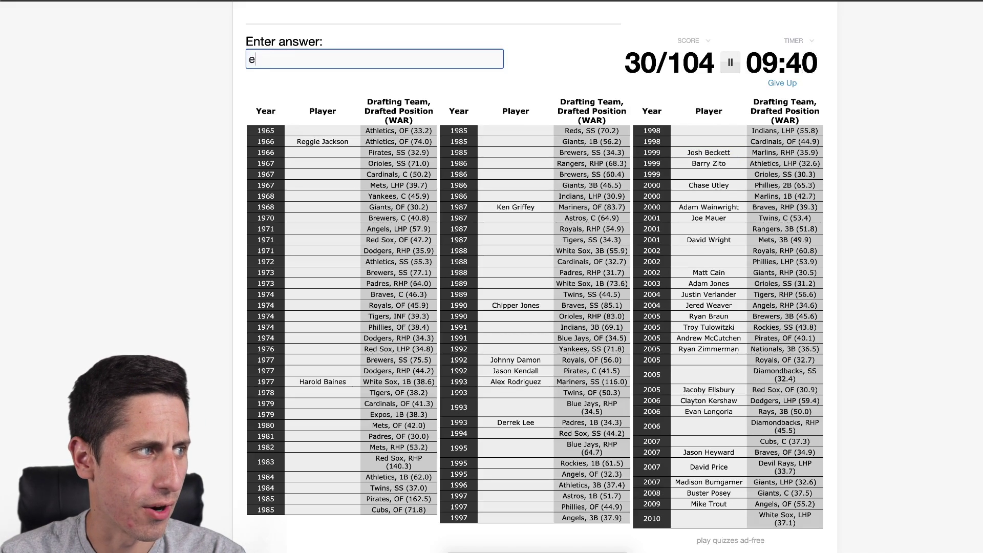
{"action": "type", "text": "rstad"}
{"action": "type", "text": "helt"}
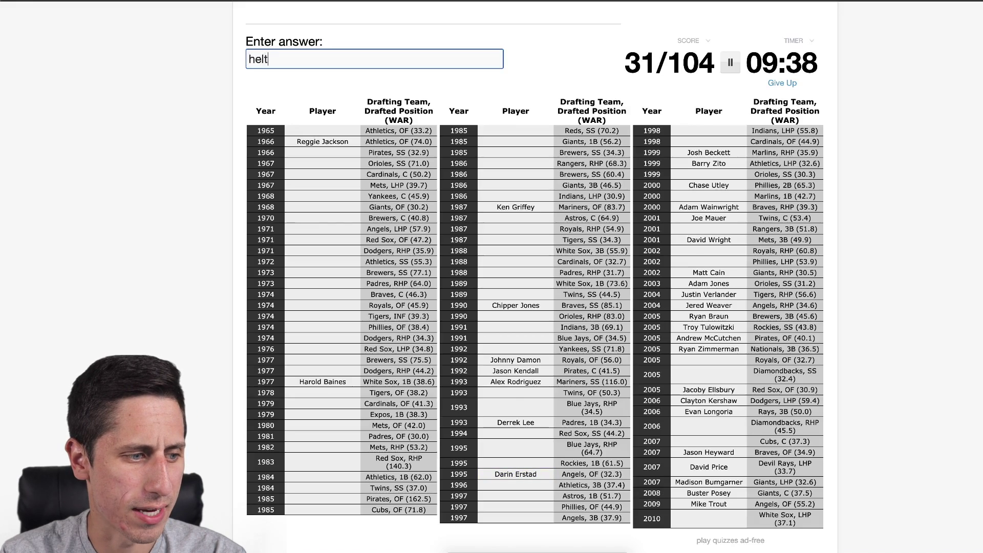
{"action": "type", "text": "on"}
{"action": "key", "text": "BackSpace"}
{"action": "key", "text": "BackSpace"}
{"action": "key", "text": "BackSpace"}
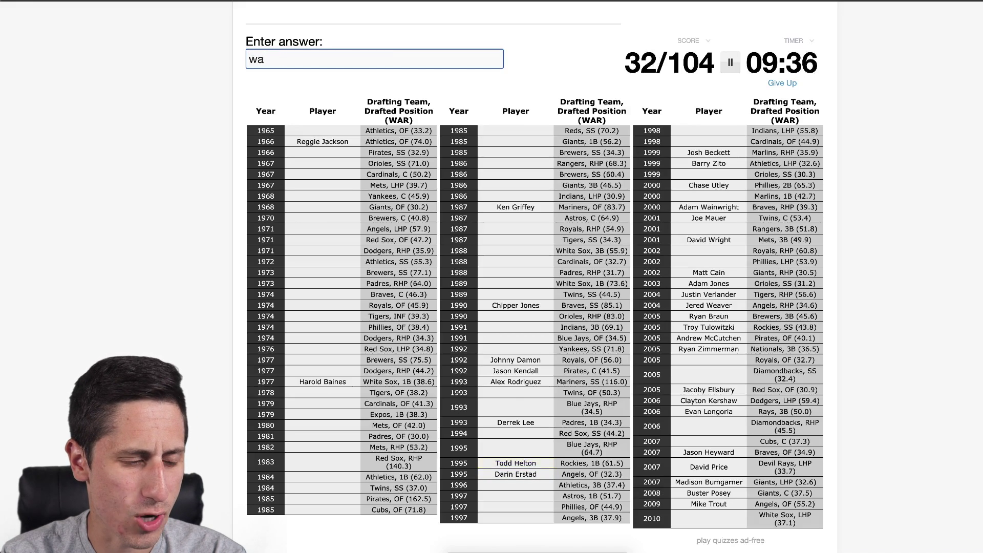
{"action": "key", "text": "BackSpace"}
{"action": "key", "text": "BackSpace"}
{"action": "type", "text": "halladay"}
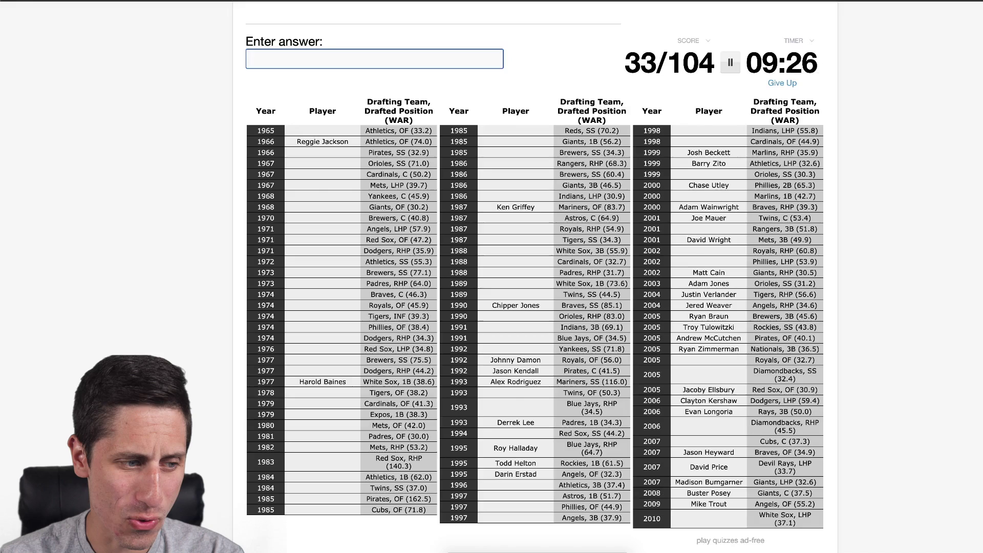
{"action": "type", "text": "gar"}
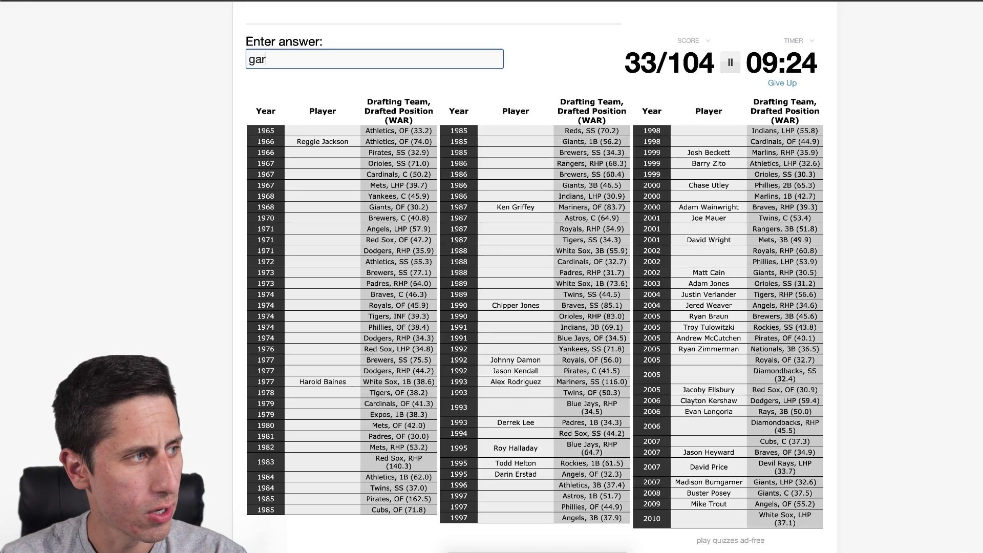
{"action": "type", "text": "ciaparra"}
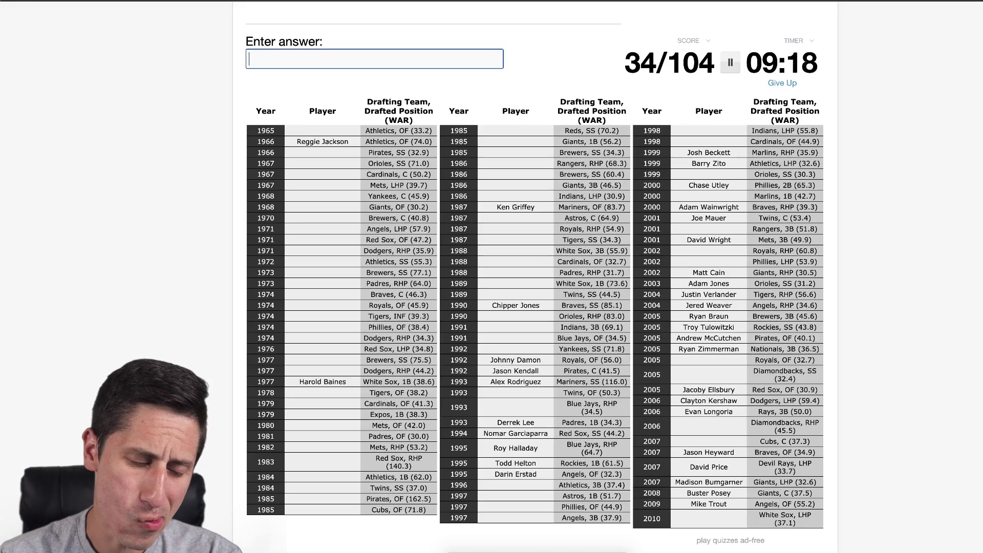
{"action": "type", "text": "le"}
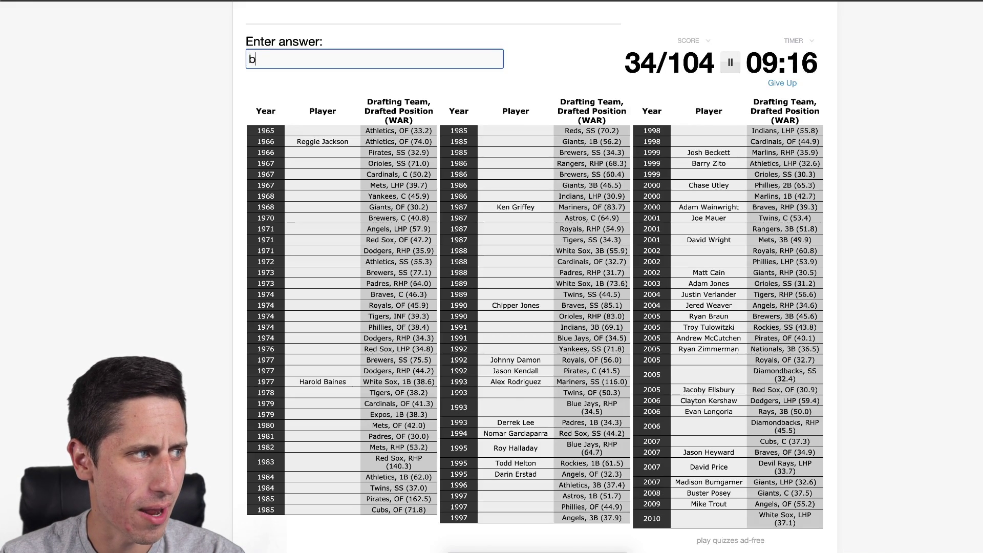
{"action": "type", "text": "agwel"}
Step: Enter Biggio, McGwire, Bonds, Larkin, Palmeiro, Molitor and Williams, erasing Bagwell, Canseco and Dunston misses
{"action": "key", "text": "BackSpace"}
{"action": "key", "text": "BackSpace"}
{"action": "key", "text": "BackSpace"}
{"action": "key", "text": "BackSpace"}
{"action": "key", "text": "BackSpace"}
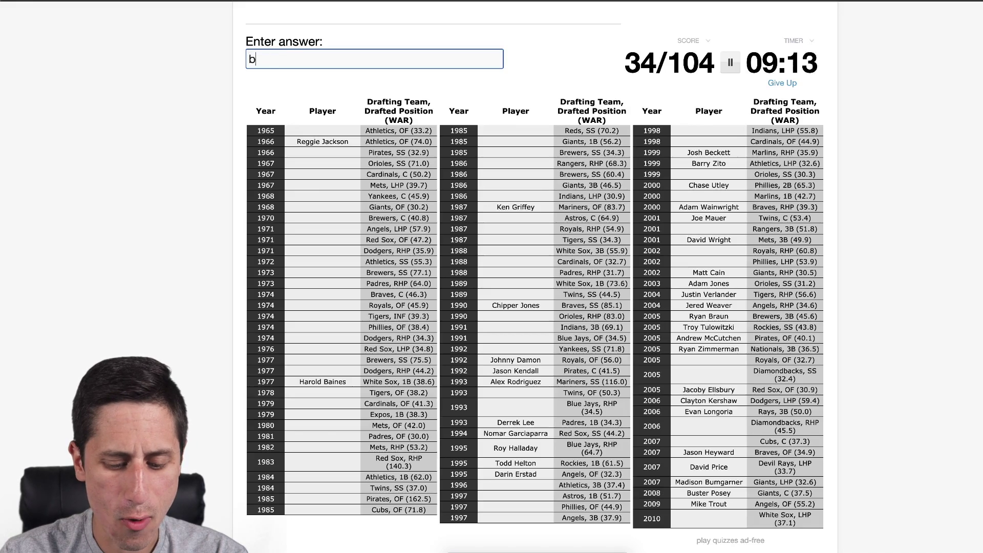
{"action": "type", "text": "iggio"}
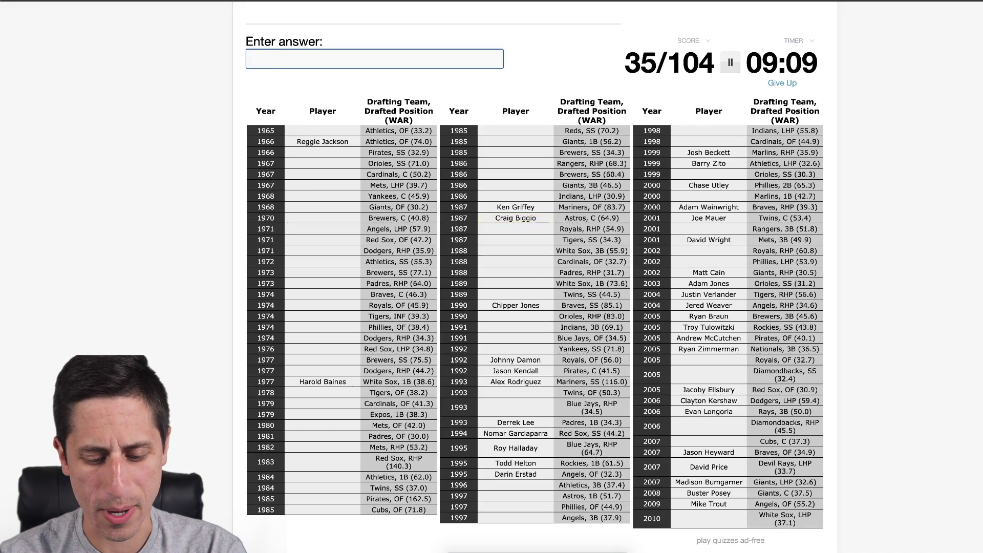
{"action": "type", "text": "wire"}
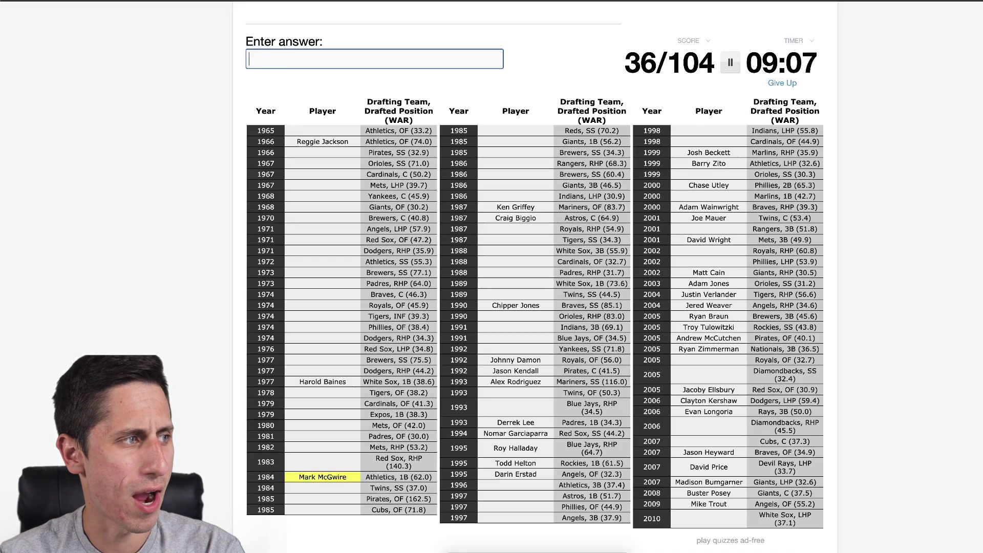
{"action": "type", "text": "can"}
{"action": "key", "text": "BackSpace"}
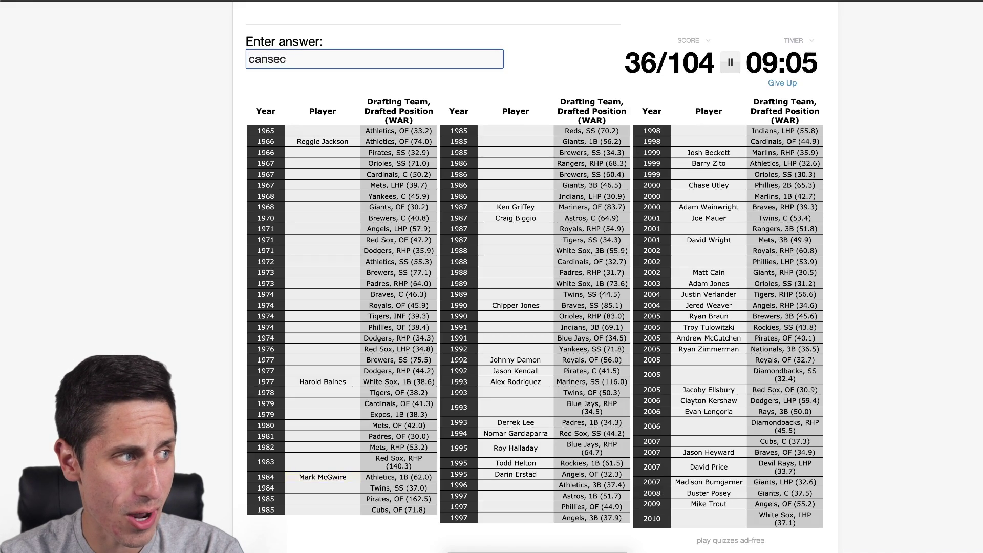
{"action": "key", "text": "BackSpace"}
{"action": "key", "text": "BackSpace"}
{"action": "key", "text": "BackSpace"}
{"action": "key", "text": "BackSpace"}
{"action": "key", "text": "BackSpace"}
{"action": "key", "text": "BackSpace"}
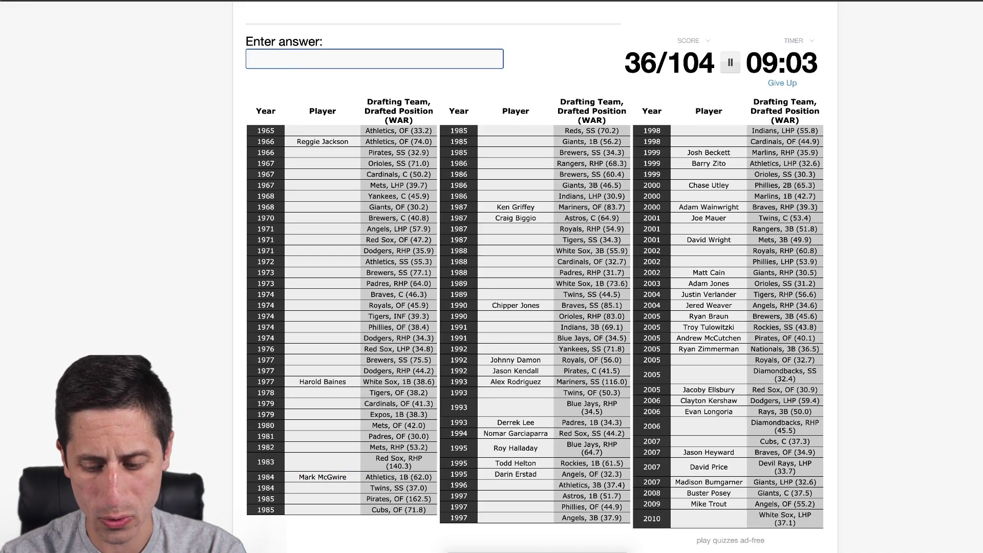
{"action": "type", "text": "bonds"}
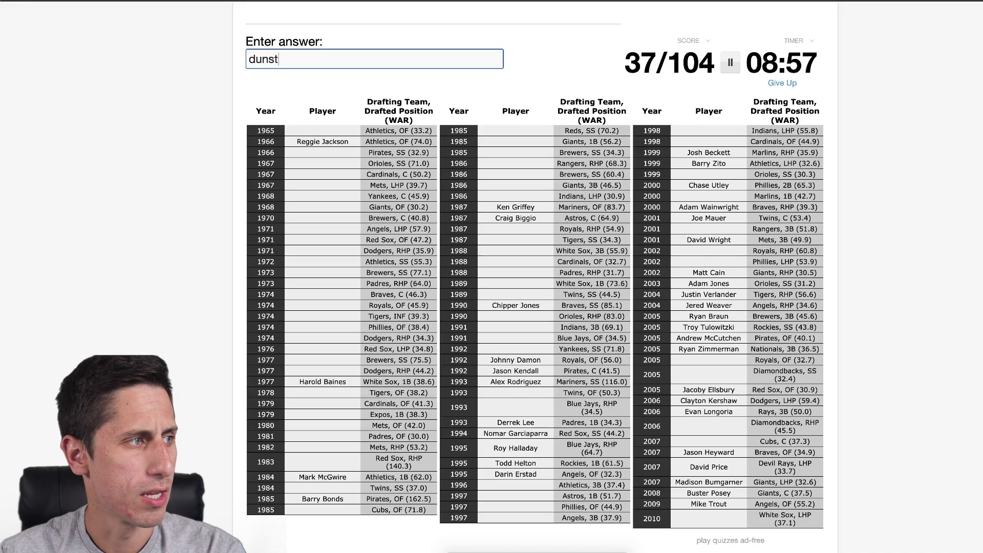
{"action": "type", "text": "on"}
{"action": "key", "text": "BackSpace"}
{"action": "key", "text": "BackSpace"}
{"action": "key", "text": "BackSpace"}
{"action": "key", "text": "BackSpace"}
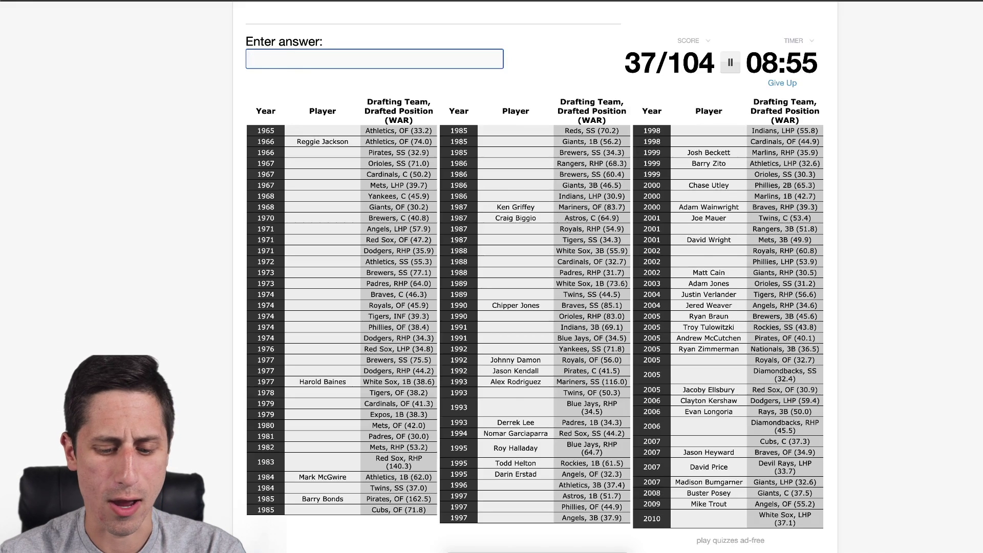
{"action": "type", "text": "strawberry"}
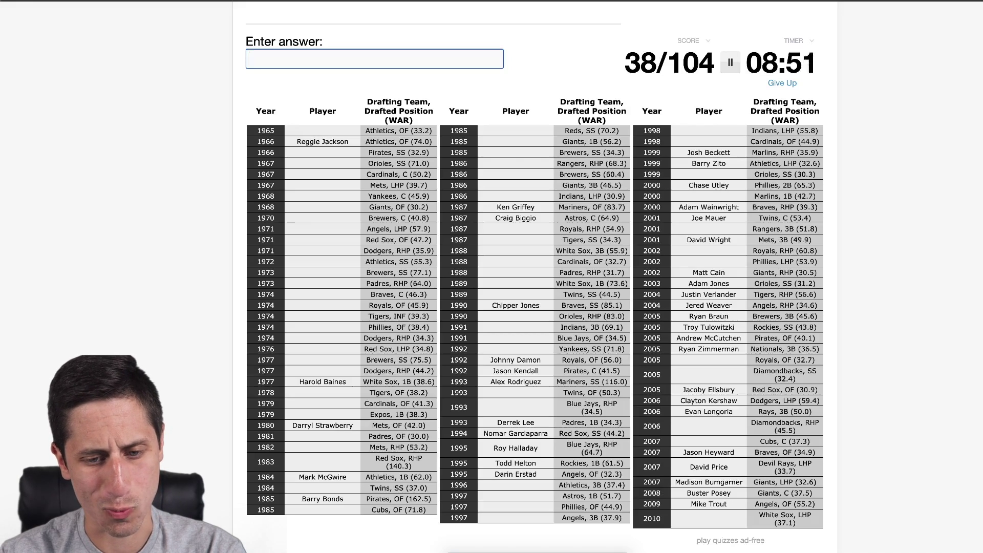
{"action": "type", "text": "carte"}
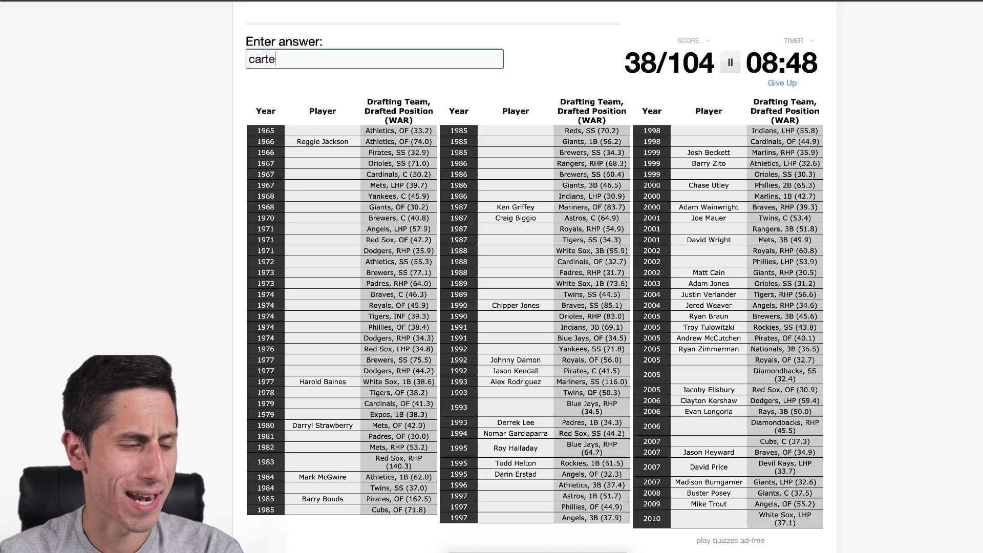
{"action": "key", "text": "BackSpace"}
{"action": "key", "text": "BackSpace"}
{"action": "key", "text": "BackSpace"}
{"action": "key", "text": "BackSpace"}
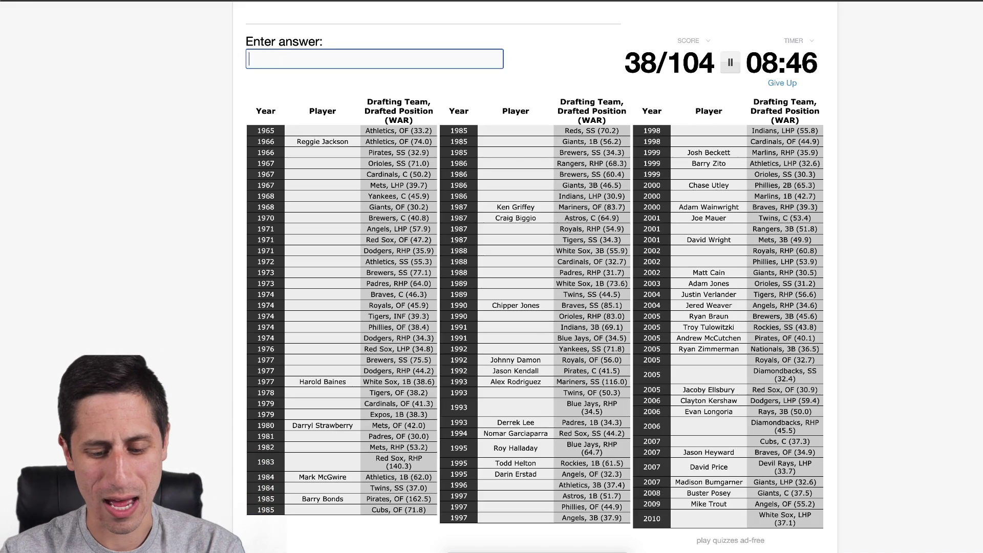
{"action": "type", "text": "in"}
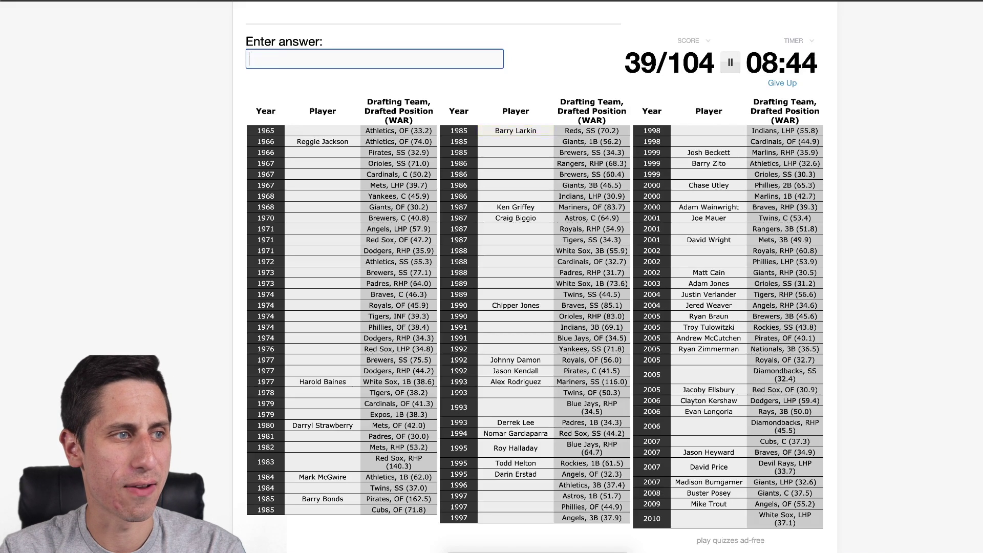
{"action": "type", "text": "clark"}
{"action": "type", "text": "lme"}
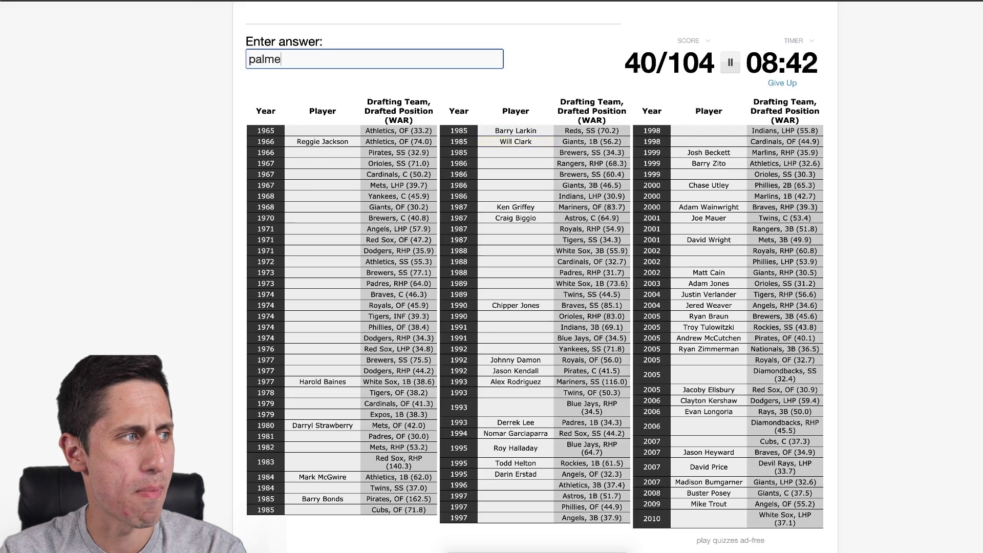
{"action": "type", "text": "o"}
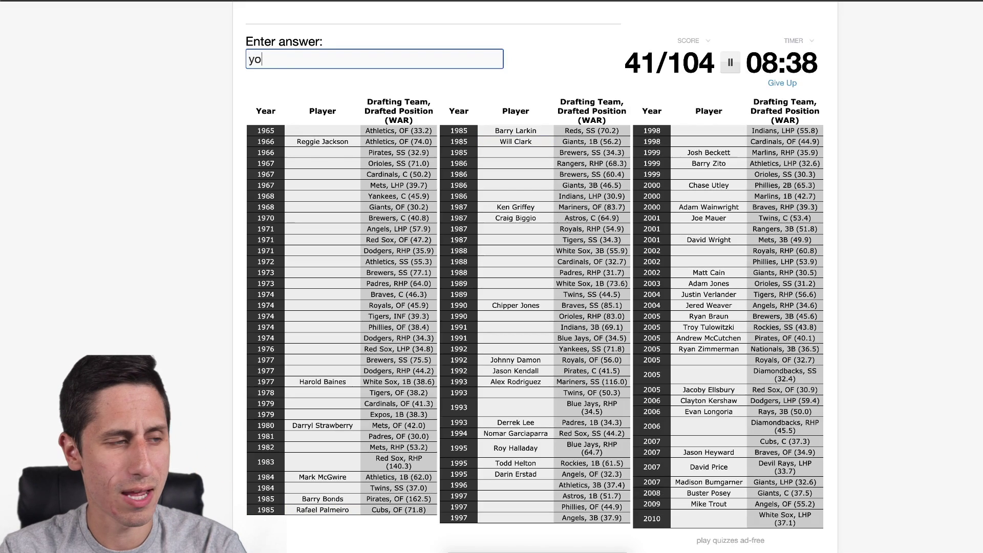
{"action": "type", "text": "unt"}
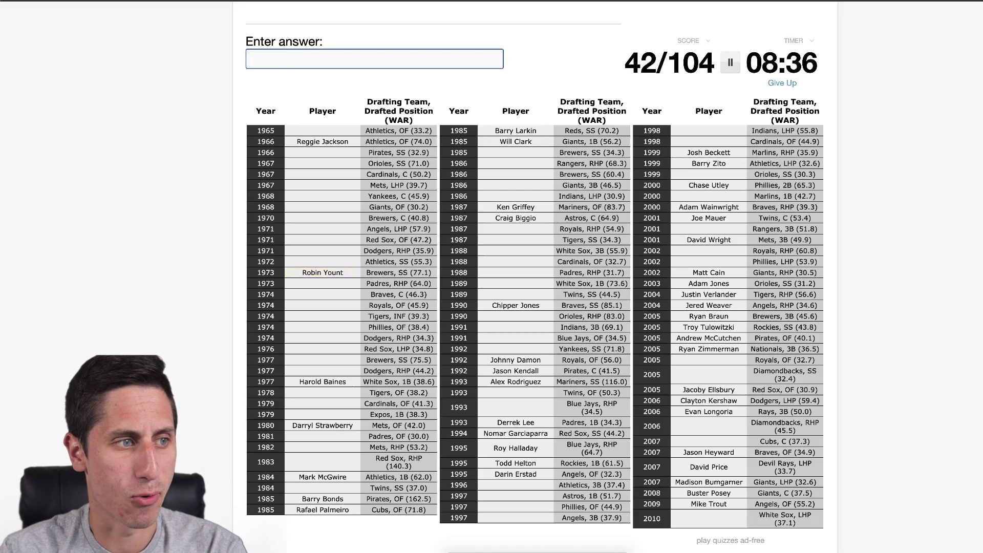
{"action": "type", "text": "molit"}
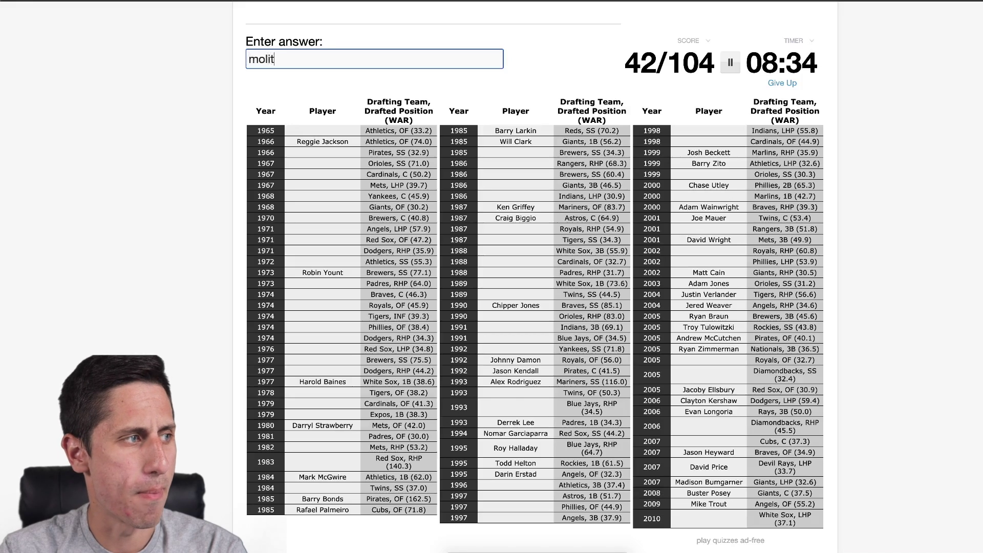
{"action": "type", "text": "o"}
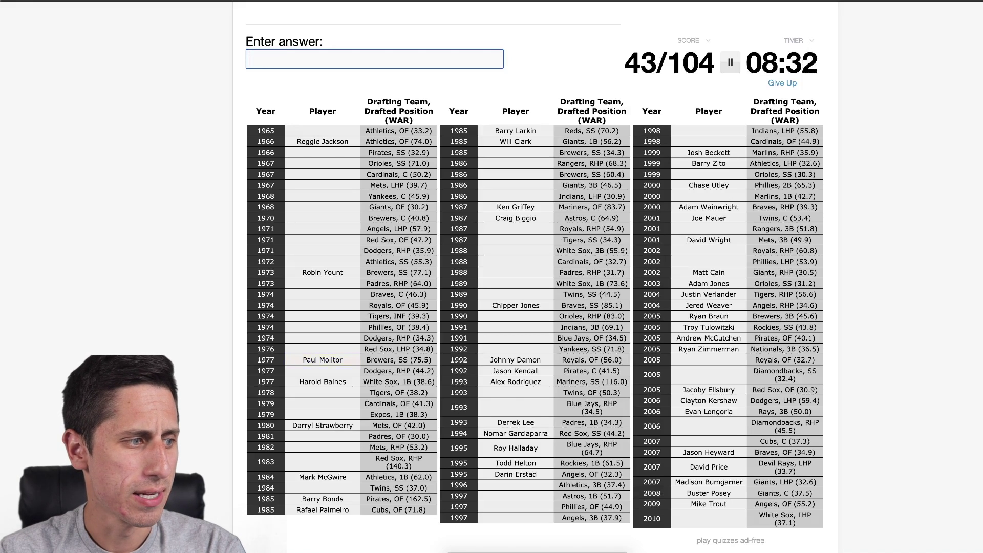
{"action": "type", "text": "hershe"}
{"action": "type", "text": "er"}
{"action": "key", "text": "BackSpace"}
{"action": "key", "text": "BackSpace"}
{"action": "key", "text": "BackSpace"}
{"action": "type", "text": "ei"}
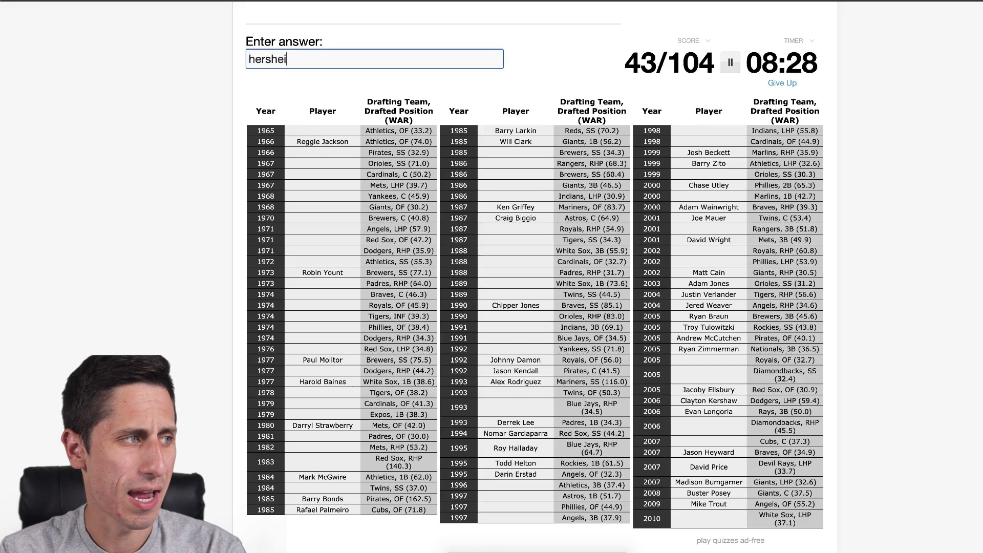
{"action": "type", "text": "ser"}
{"action": "key", "text": "BackSpace"}
{"action": "key", "text": "BackSpace"}
{"action": "key", "text": "BackSpace"}
{"action": "key", "text": "BackSpace"}
{"action": "key", "text": "BackSpace"}
{"action": "key", "text": "BackSpace"}
{"action": "key", "text": "BackSpace"}
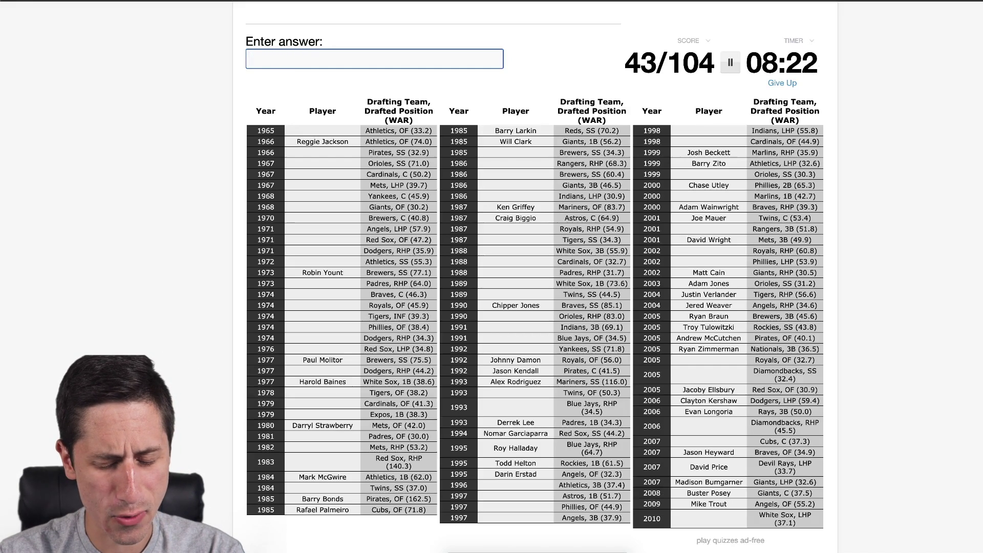
{"action": "type", "text": "lliams"}
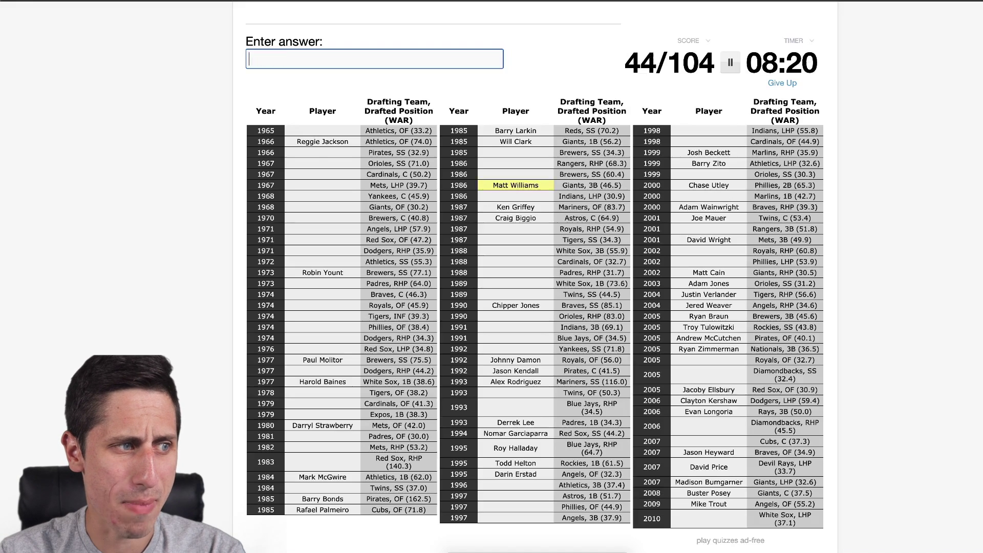
{"action": "type", "text": "grac"}
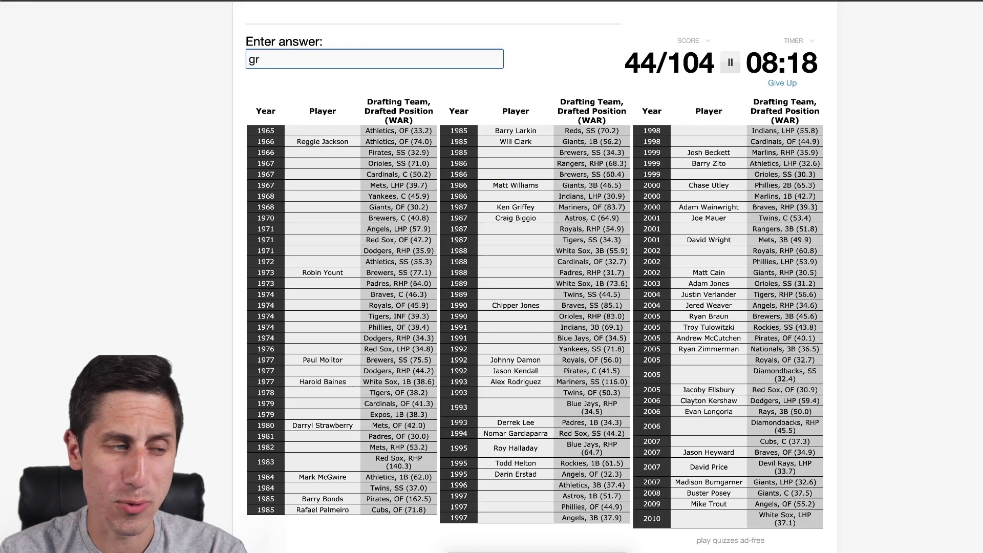
Step: Enter Hunter, Jeter and Sabathia, clearing rejected Saberhagen, Wells and Delgado guesses
{"action": "key", "text": "BackSpace"}
{"action": "key", "text": "BackSpace"}
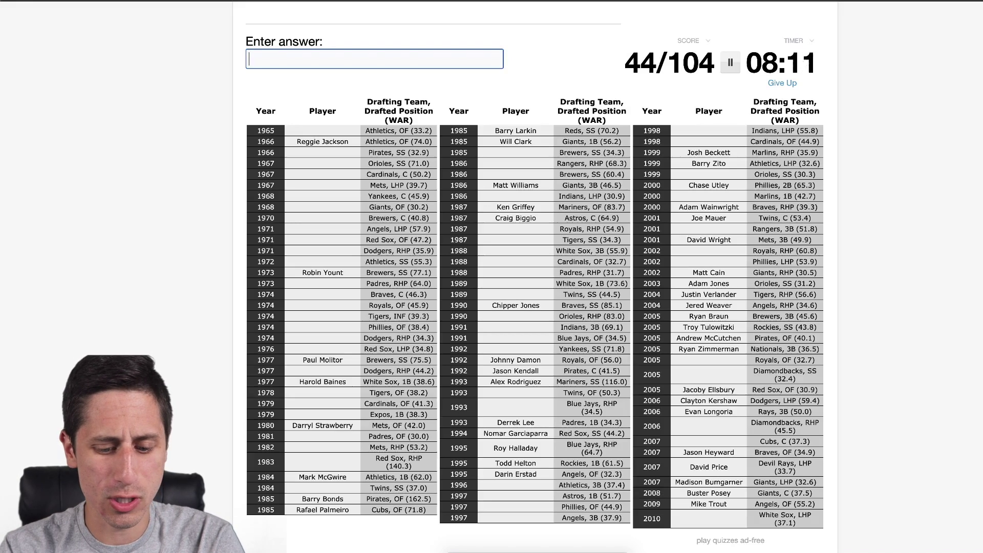
{"action": "type", "text": "saberhage"}
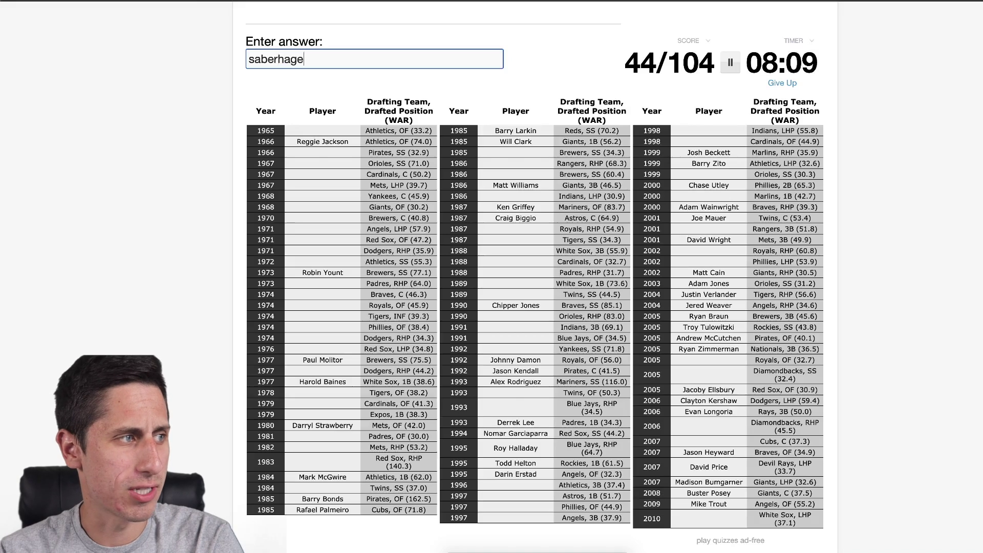
{"action": "key", "text": "BackSpace"}
{"action": "key", "text": "BackSpace"}
{"action": "key", "text": "BackSpace"}
{"action": "key", "text": "BackSpace"}
{"action": "key", "text": "BackSpace"}
{"action": "key", "text": "BackSpace"}
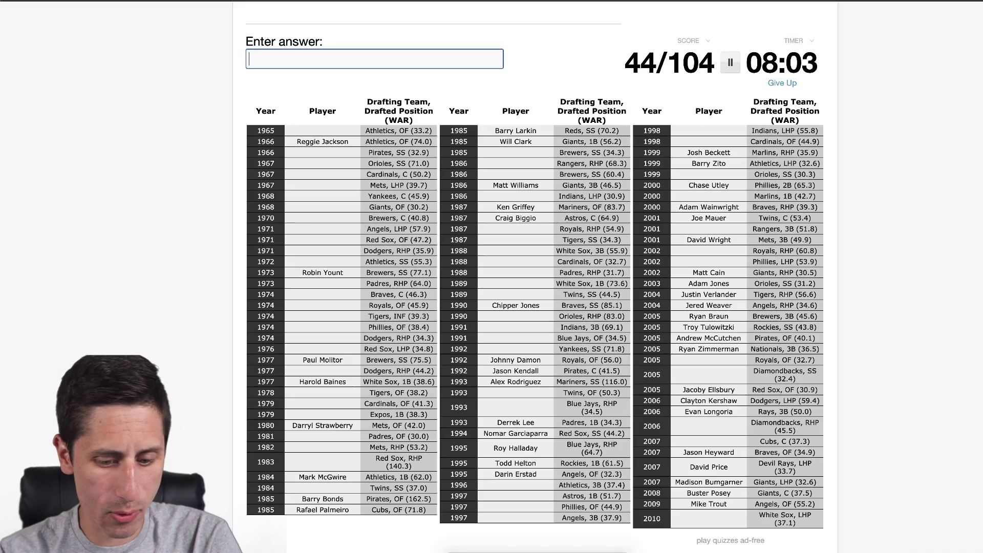
{"action": "type", "text": "nter"}
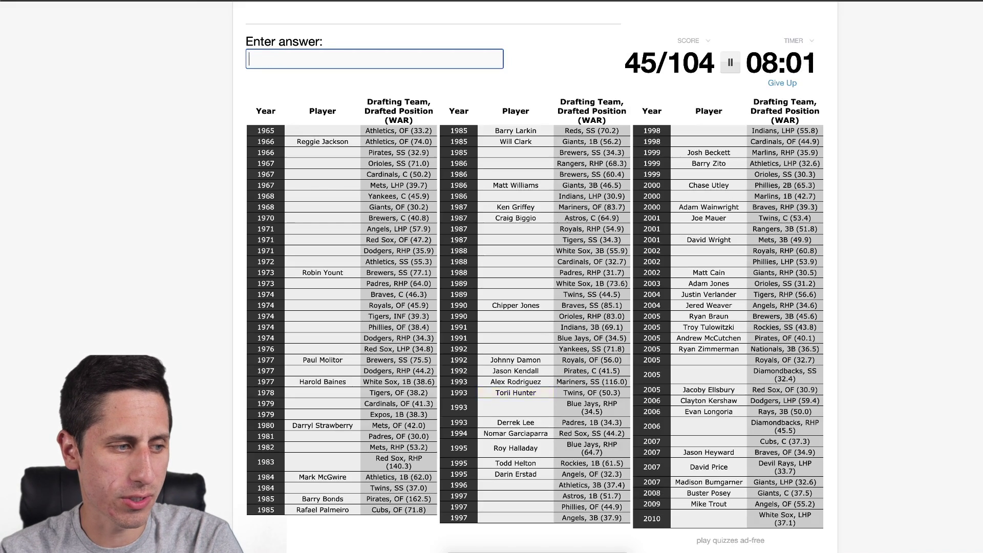
{"action": "type", "text": "jeter"}
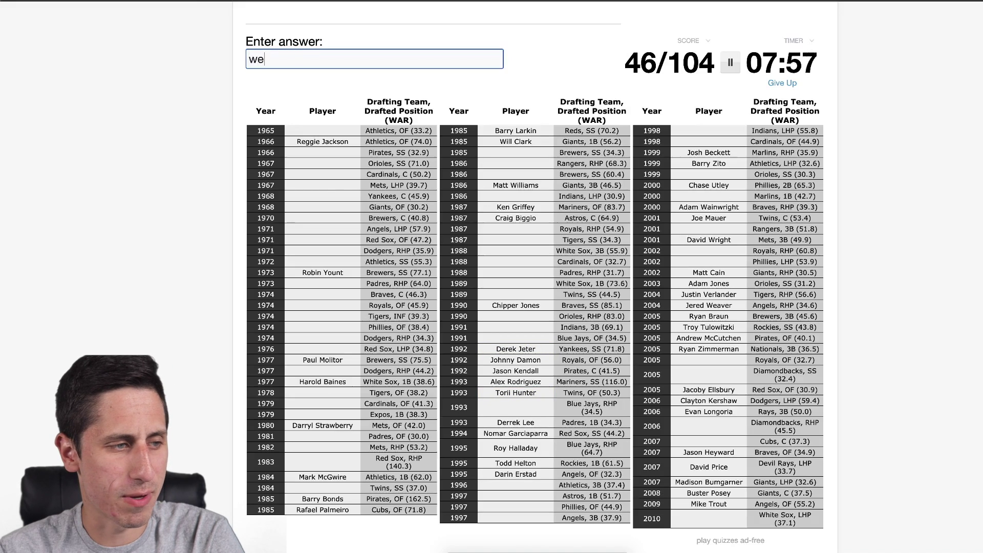
{"action": "type", "text": "lls"}
{"action": "key", "text": "BackSpace"}
{"action": "key", "text": "BackSpace"}
{"action": "key", "text": "BackSpace"}
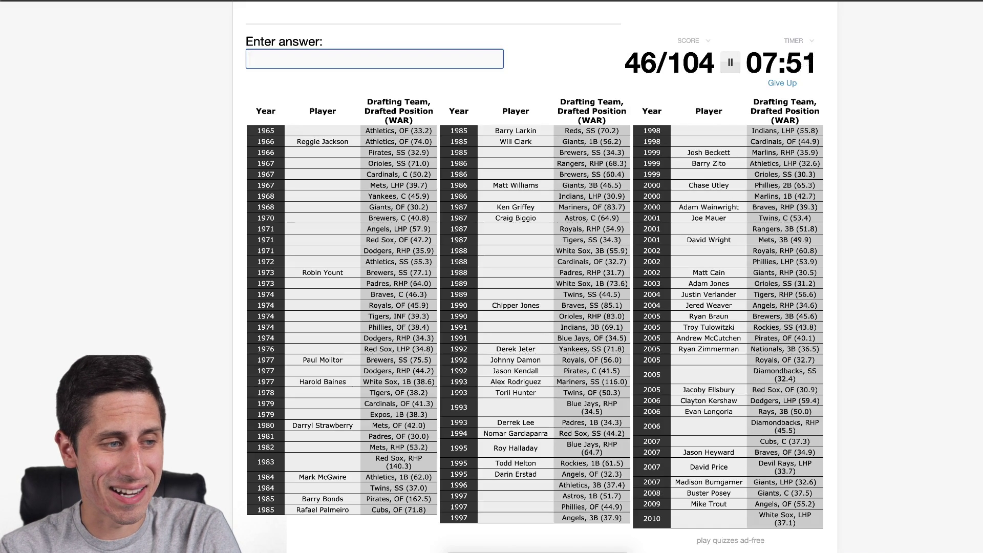
{"action": "type", "text": "de"}
{"action": "key", "text": "BackSpace"}
{"action": "key", "text": "BackSpace"}
{"action": "key", "text": "BackSpace"}
{"action": "key", "text": "BackSpace"}
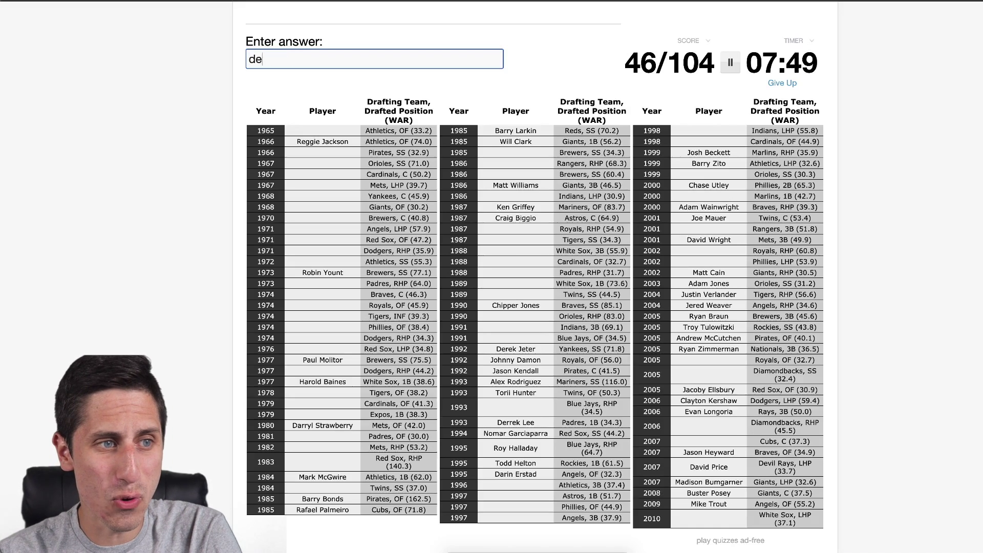
{"action": "key", "text": "BackSpace"}
{"action": "key", "text": "BackSpace"}
{"action": "type", "text": "le"}
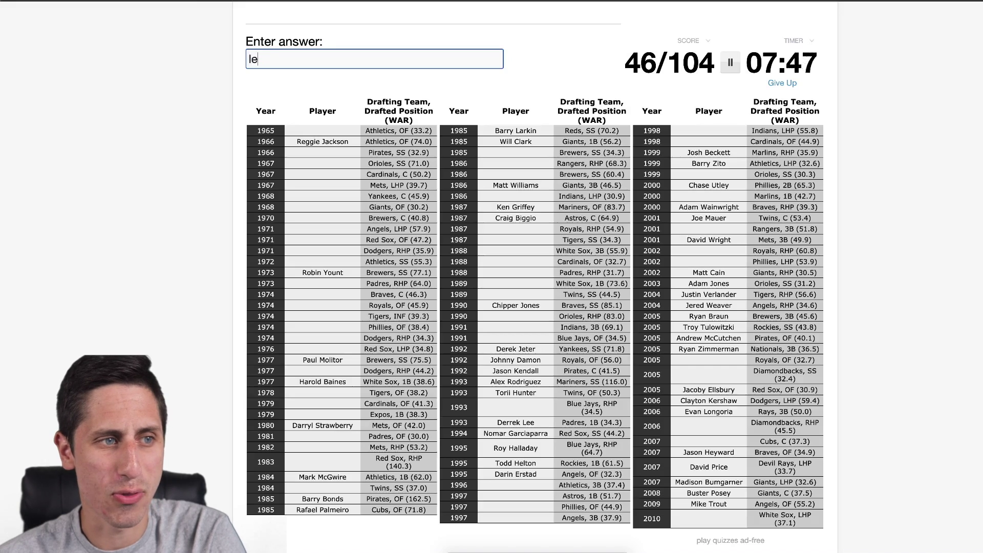
{"action": "key", "text": "BackSpace"}
{"action": "key", "text": "BackSpace"}
{"action": "type", "text": "sabathia"}
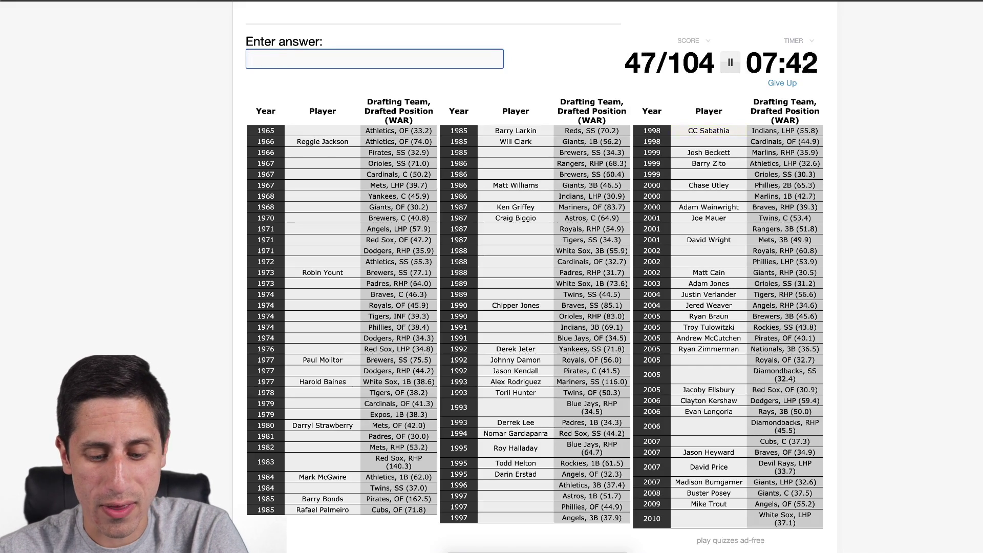
{"action": "type", "text": "liday"}
Step: Clear the rejected Holliday guess and enter Berkman, Chavez, Ramirez, Sheffield and Brown
{"action": "key", "text": "BackSpace"}
{"action": "key", "text": "BackSpace"}
{"action": "key", "text": "BackSpace"}
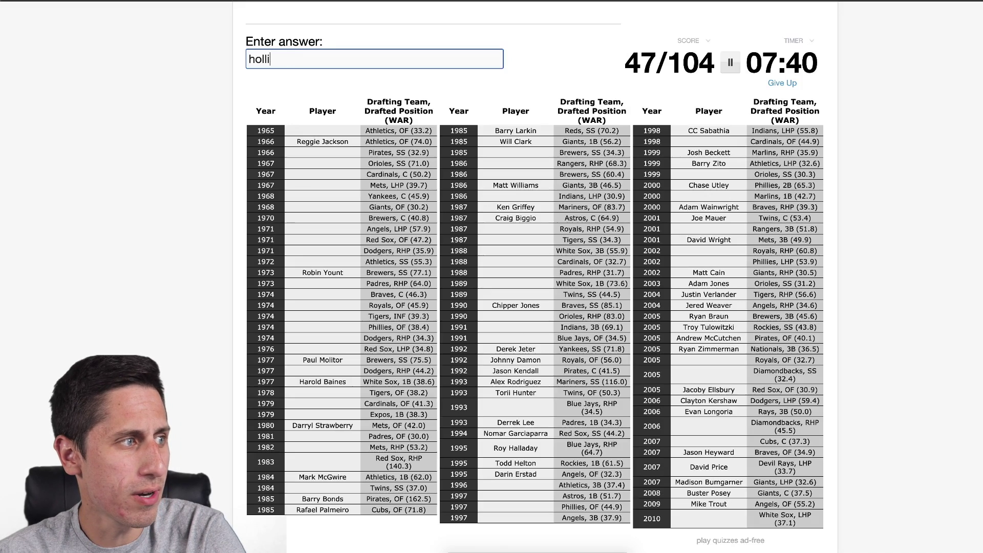
{"action": "type", "text": "liday"}
{"action": "key", "text": "BackSpace"}
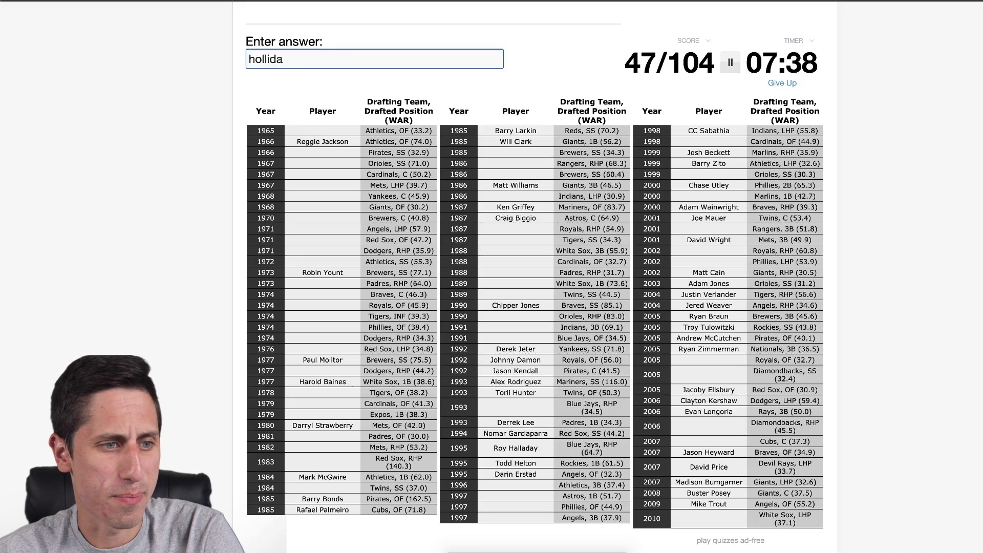
{"action": "key", "text": "BackSpace"}
{"action": "key", "text": "BackSpace"}
{"action": "key", "text": "BackSpace"}
{"action": "key", "text": "BackSpace"}
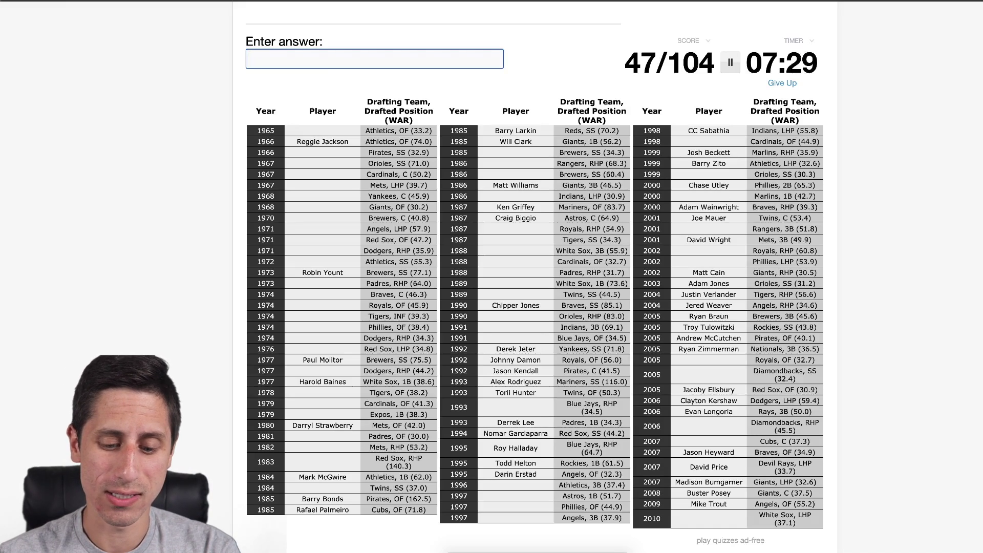
{"action": "type", "text": "rkman"}
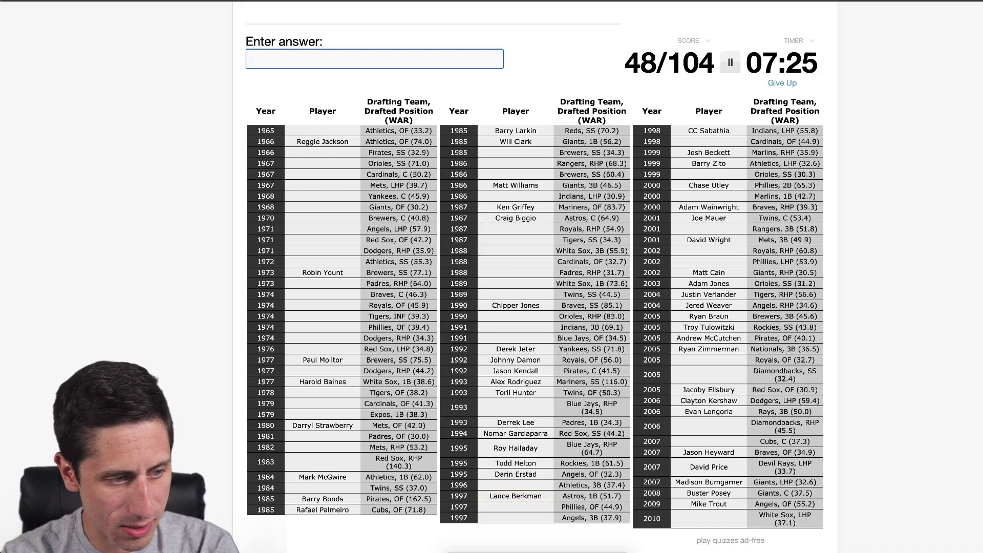
{"action": "type", "text": "chavez"}
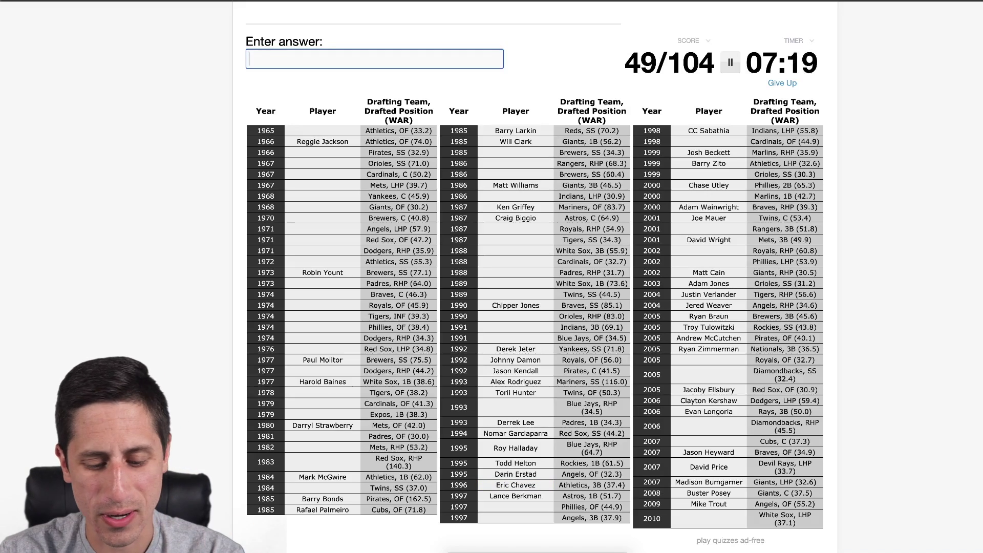
{"action": "type", "text": "dy"}
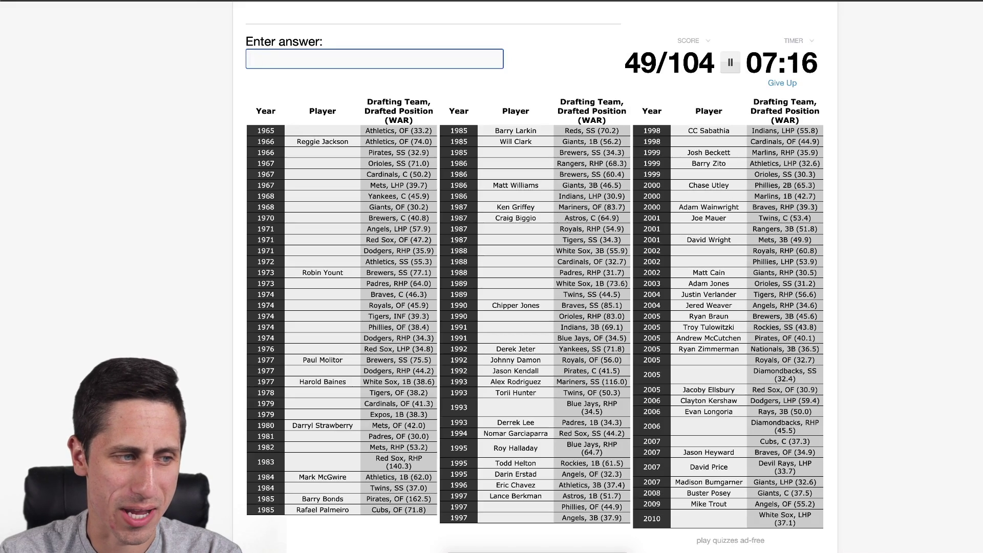
{"action": "type", "text": "ra"}
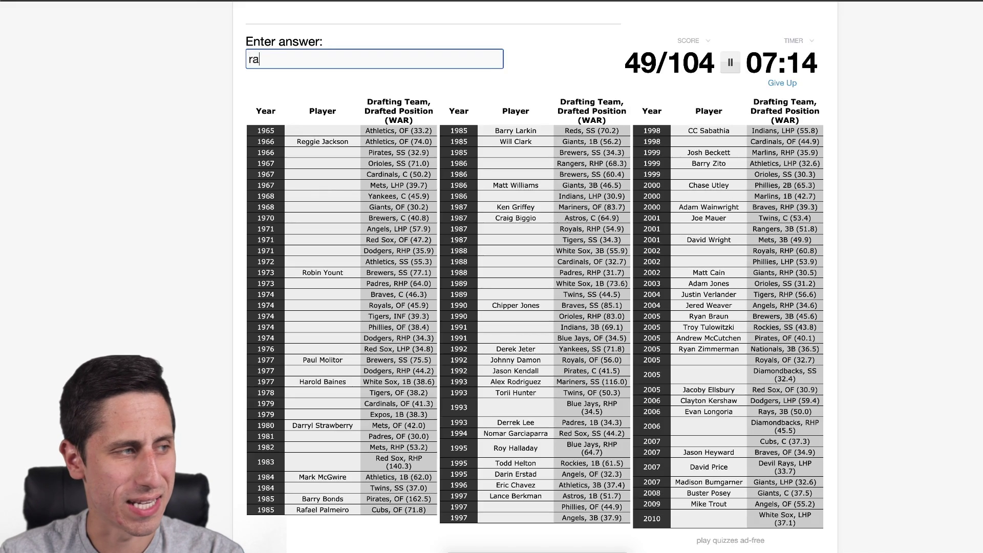
{"action": "type", "text": "mirez"}
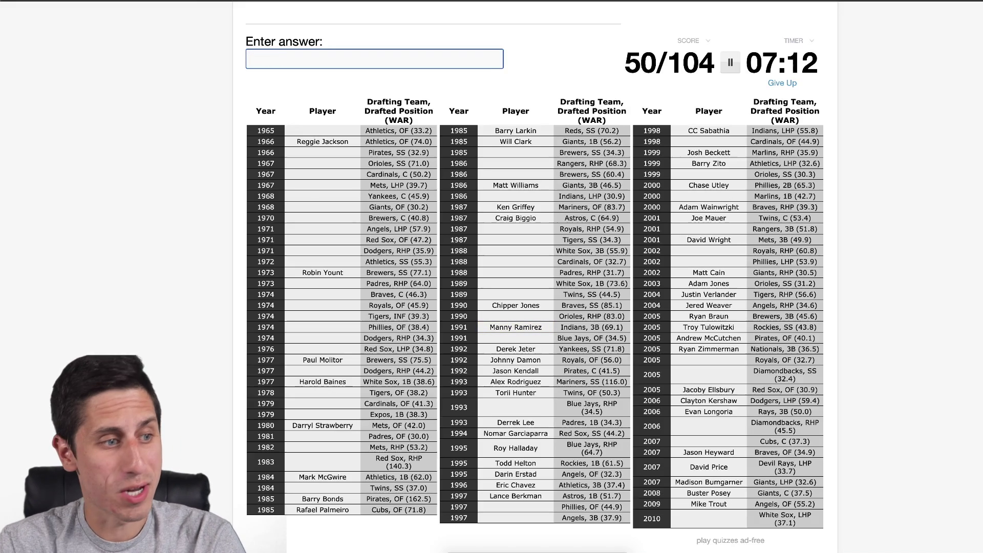
{"action": "type", "text": "shefd"}
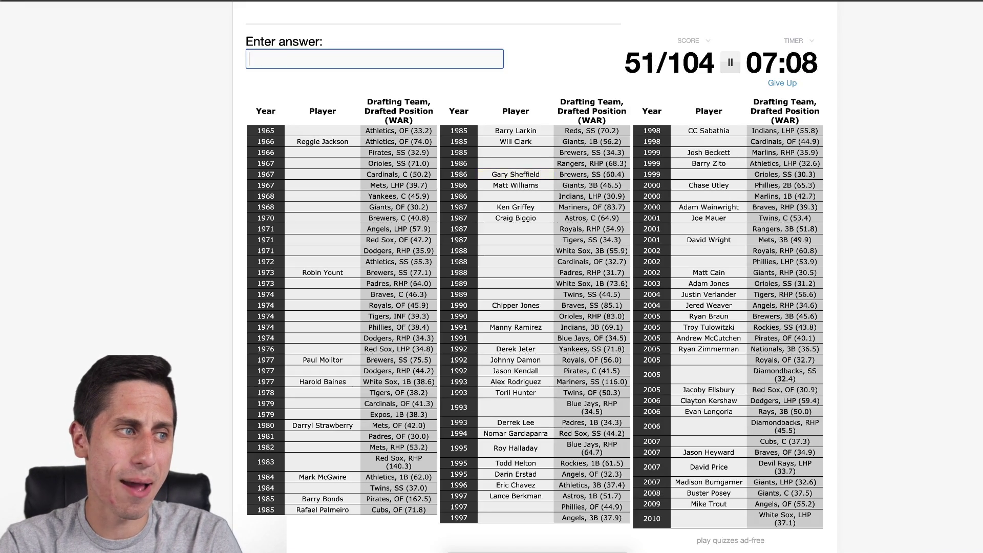
{"action": "type", "text": "n"}
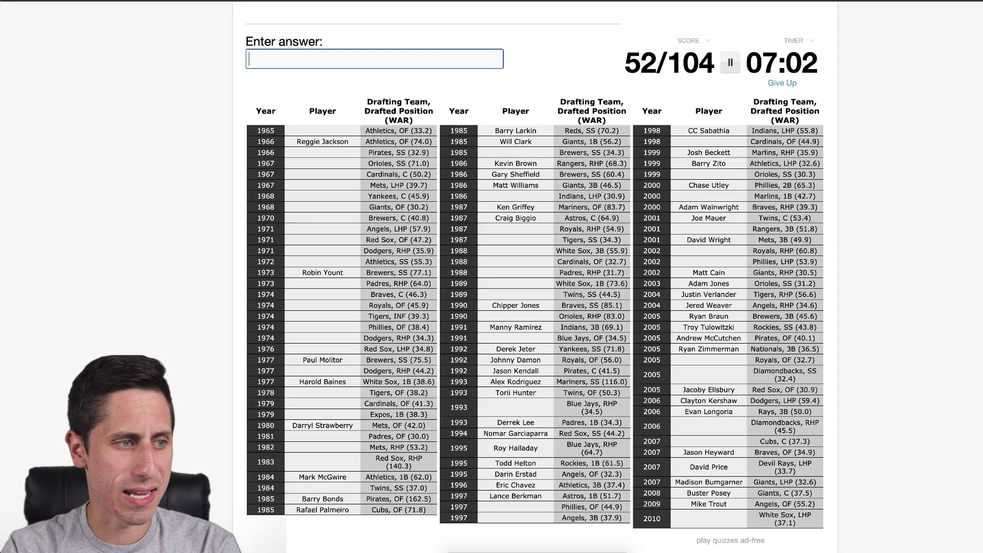
{"action": "type", "text": "vy"}
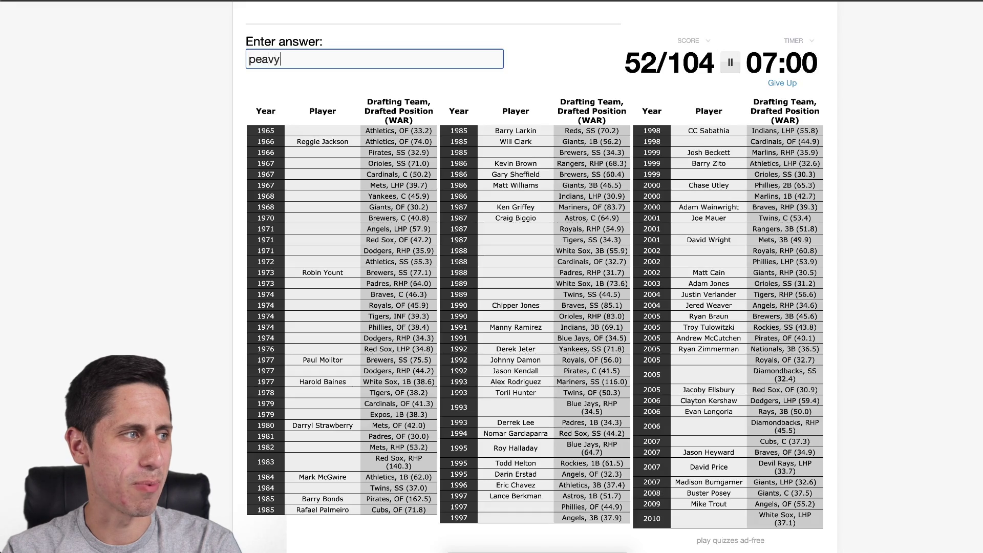
Step: Clear the rejected Peavy, Conine and Uggla guesses and other partial names
{"action": "key", "text": "BackSpace"}
{"action": "key", "text": "BackSpace"}
{"action": "key", "text": "BackSpace"}
{"action": "key", "text": "BackSpace"}
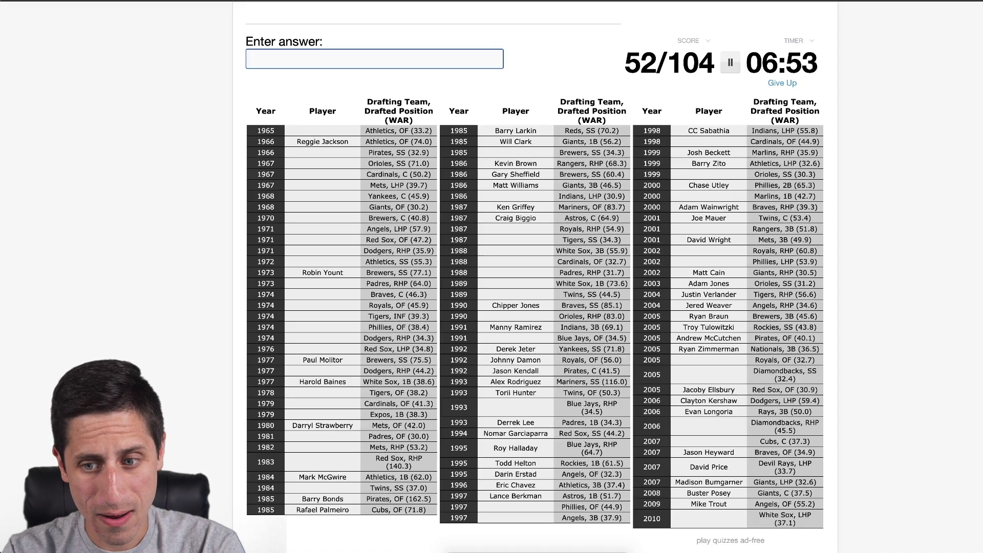
{"action": "type", "text": "vin"}
{"action": "key", "text": "BackSpace"}
{"action": "key", "text": "BackSpace"}
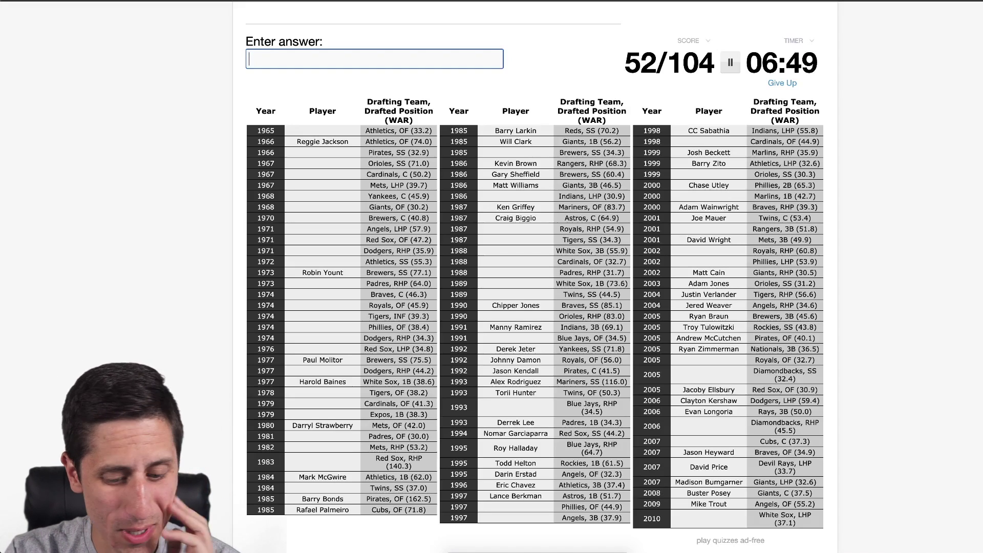
{"action": "type", "text": "coni"}
{"action": "key", "text": "BackSpace"}
{"action": "key", "text": "BackSpace"}
{"action": "key", "text": "BackSpace"}
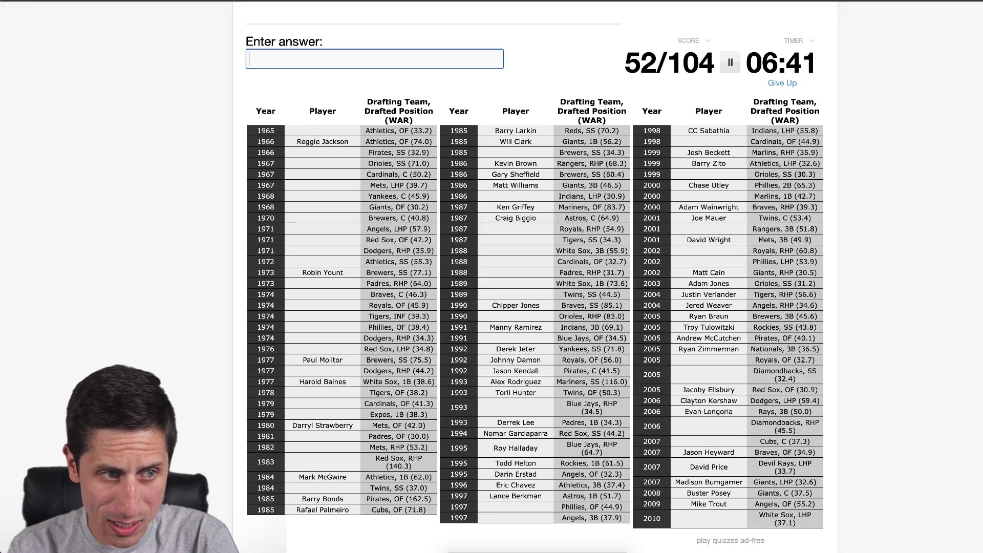
{"action": "type", "text": "ug"}
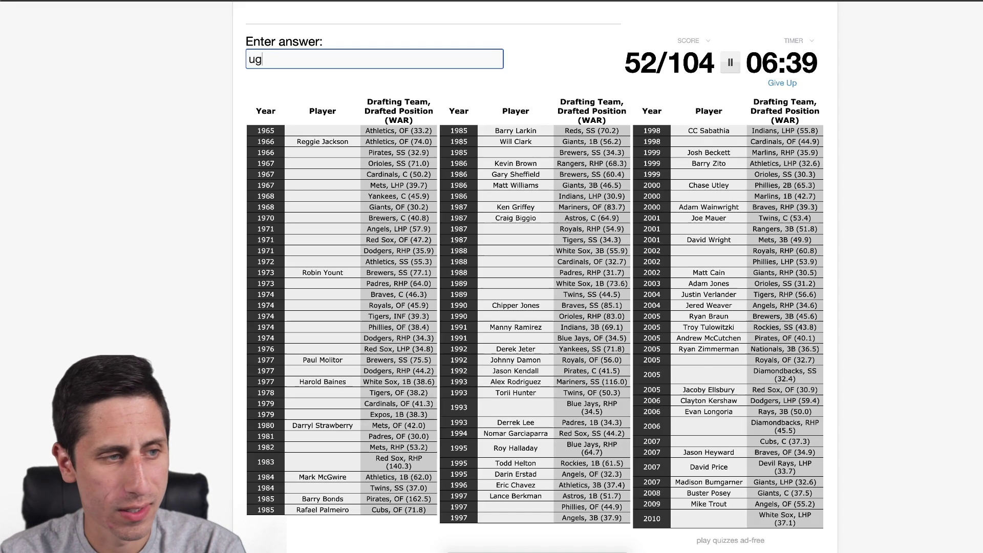
{"action": "type", "text": "gla"}
{"action": "key", "text": "BackSpace"}
{"action": "key", "text": "BackSpace"}
{"action": "key", "text": "BackSpace"}
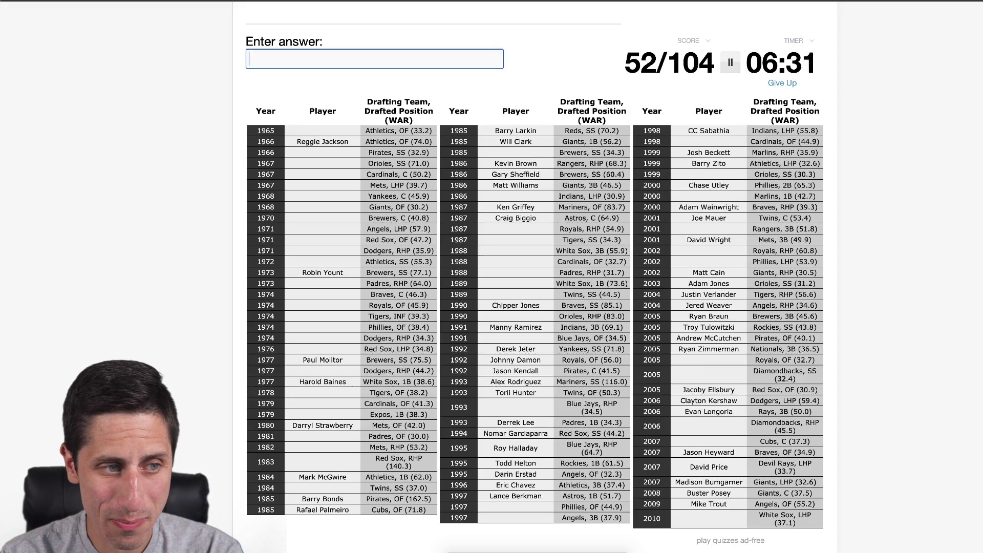
{"action": "type", "text": "h"}
{"action": "key", "text": "BackSpace"}
{"action": "key", "text": "BackSpace"}
{"action": "key", "text": "BackSpace"}
{"action": "type", "text": "davis"}
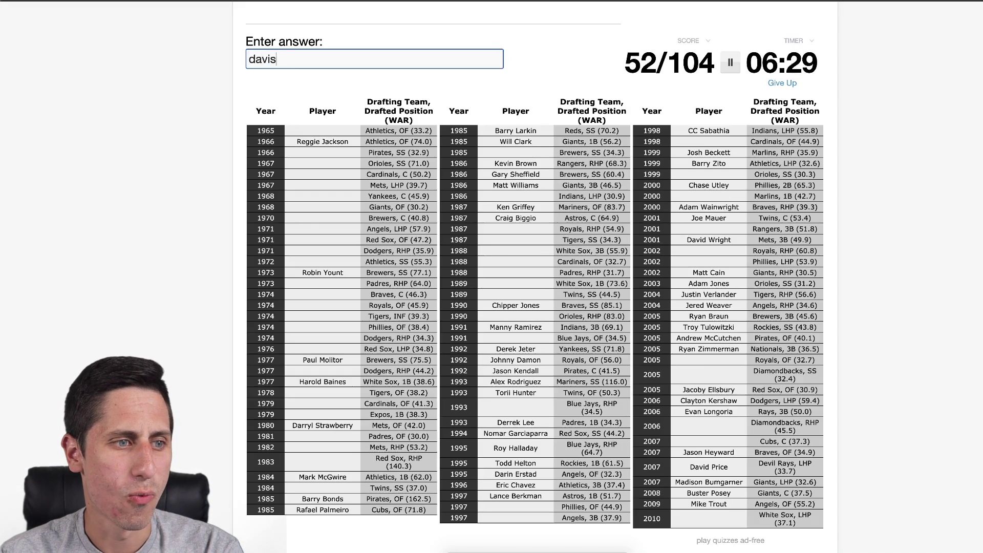
Step: Clear the rejected Davis, Johnson, William and Walker guesses from the answer box
{"action": "key", "text": "BackSpace"}
{"action": "type", "text": "joh"}
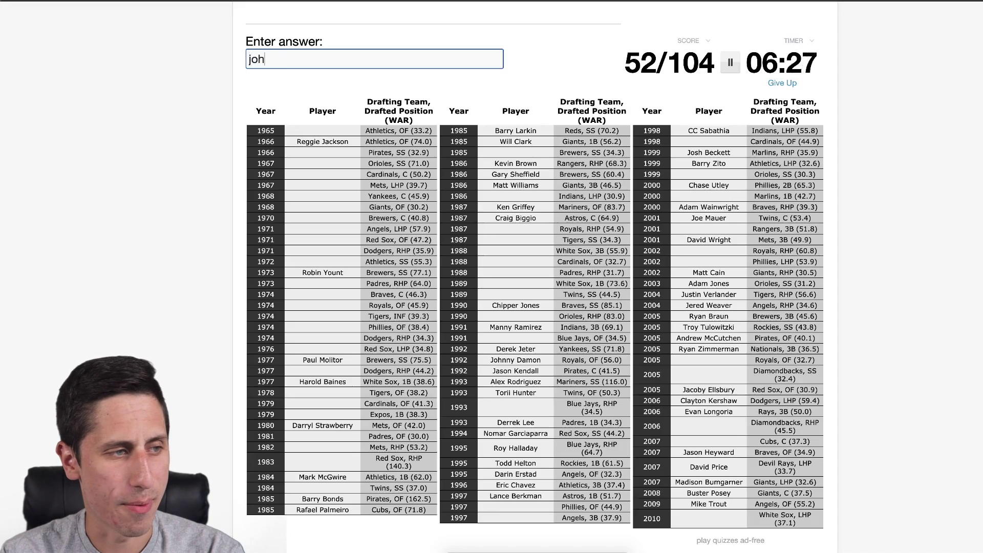
{"action": "key", "text": "BackSpace"}
{"action": "key", "text": "BackSpace"}
{"action": "key", "text": "BackSpace"}
{"action": "key", "text": "BackSpace"}
{"action": "type", "text": "wi"}
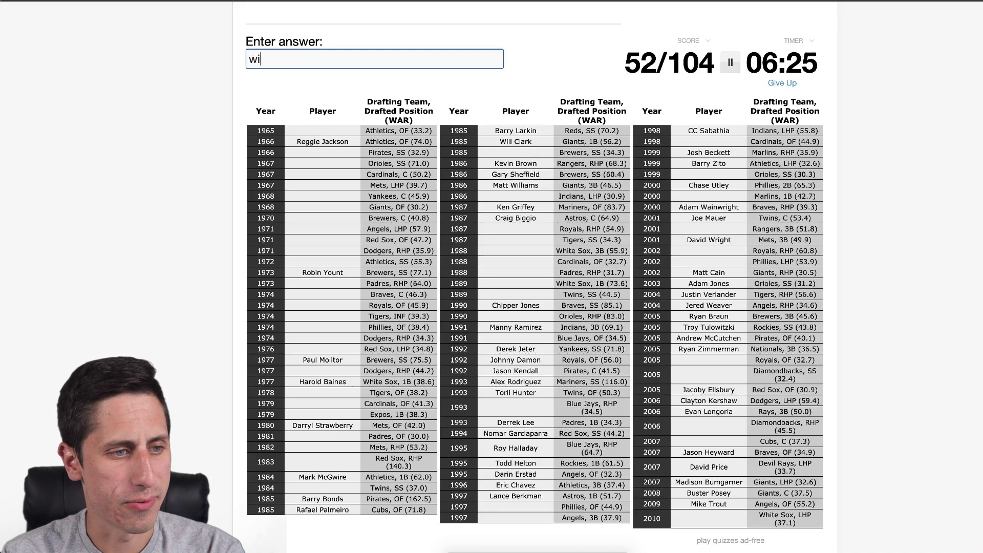
{"action": "type", "text": "lliam"}
{"action": "key", "text": "BackSpace"}
{"action": "key", "text": "BackSpace"}
{"action": "key", "text": "BackSpace"}
{"action": "key", "text": "BackSpace"}
{"action": "key", "text": "BackSpace"}
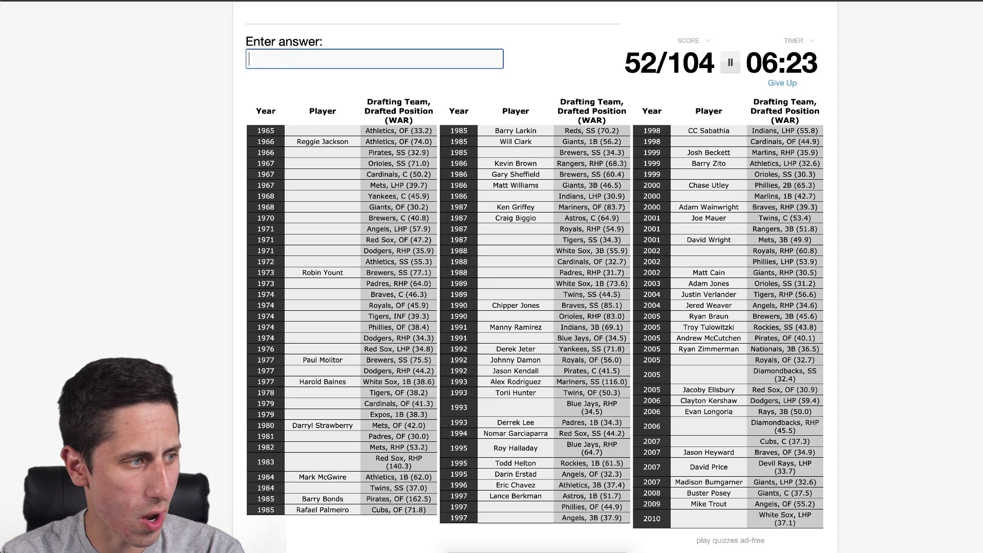
{"action": "type", "text": "smi"}
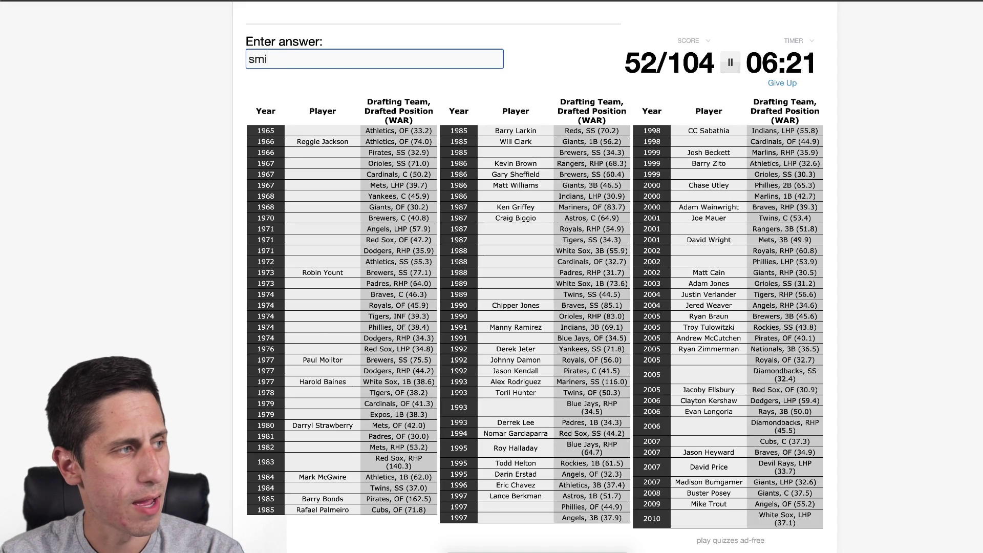
{"action": "type", "text": "th"}
{"action": "type", "text": "wal"}
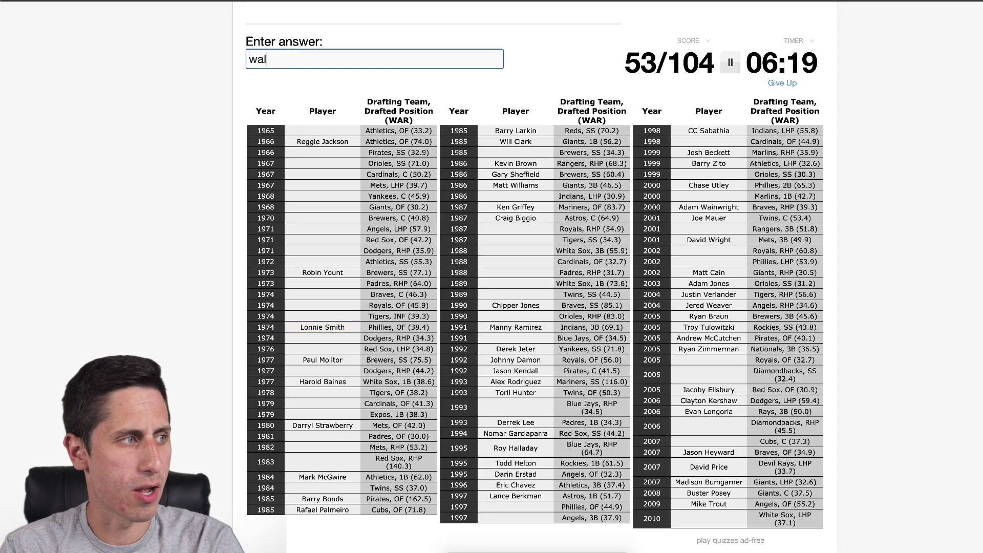
{"action": "key", "text": "BackSpace"}
{"action": "key", "text": "BackSpace"}
{"action": "key", "text": "BackSpace"}
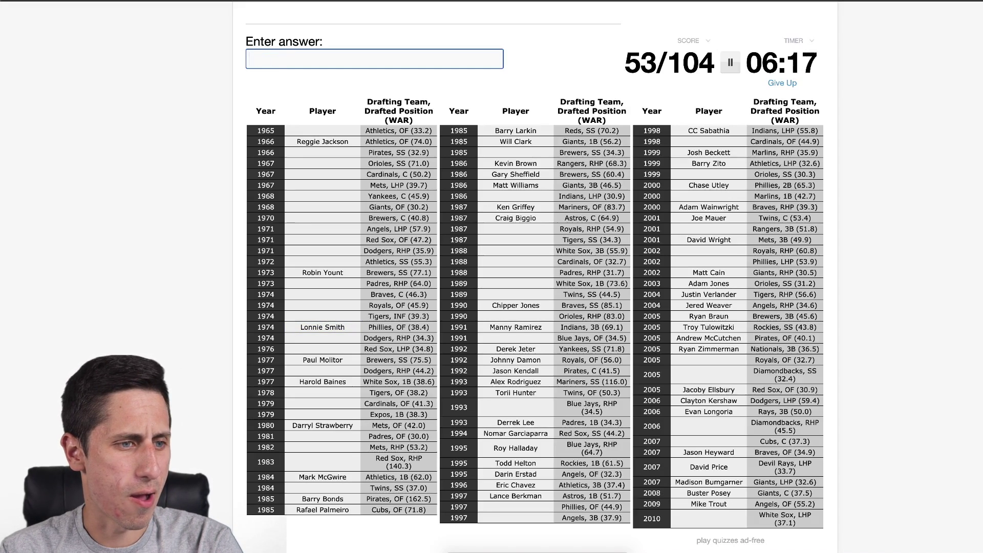
{"action": "type", "text": "on"}
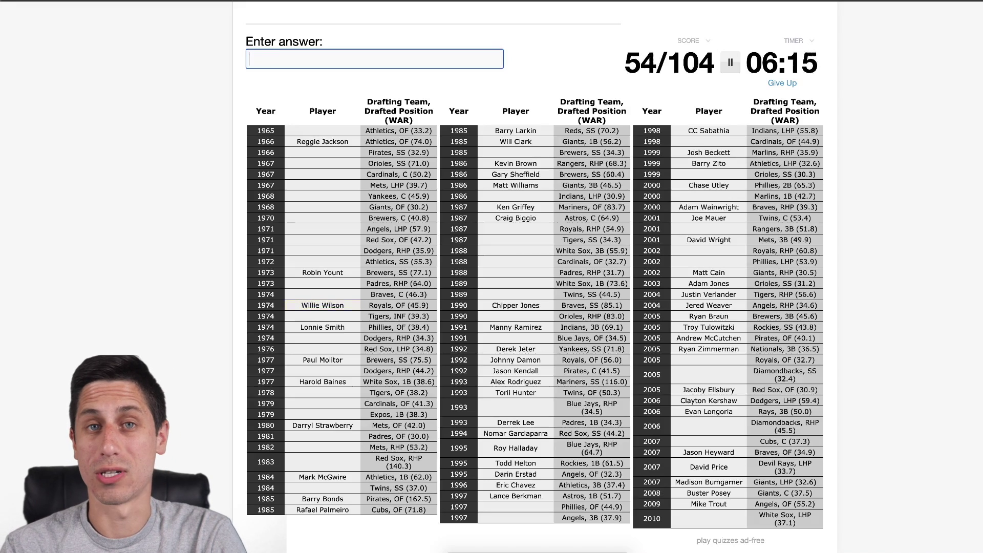
{"action": "type", "text": "simmons"}
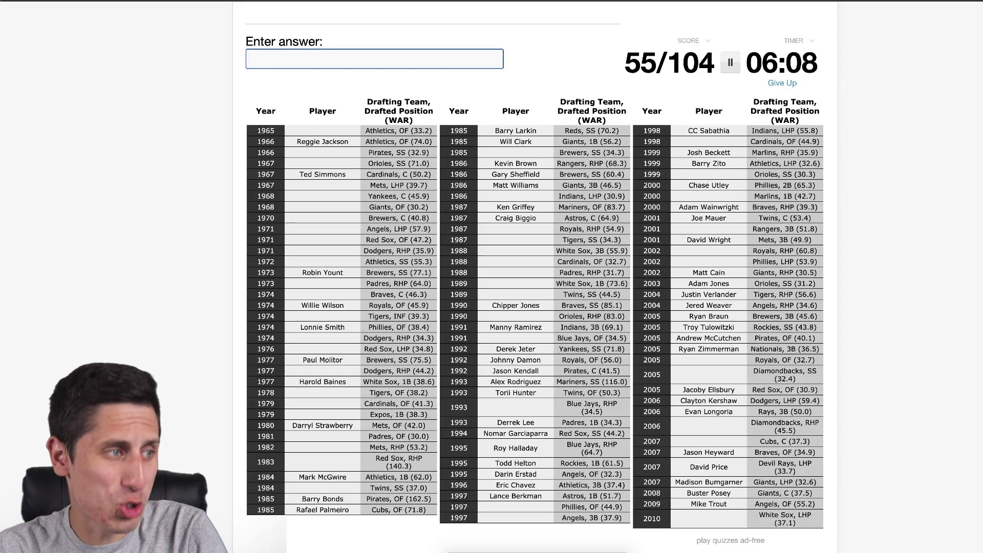
{"action": "type", "text": "rip"}
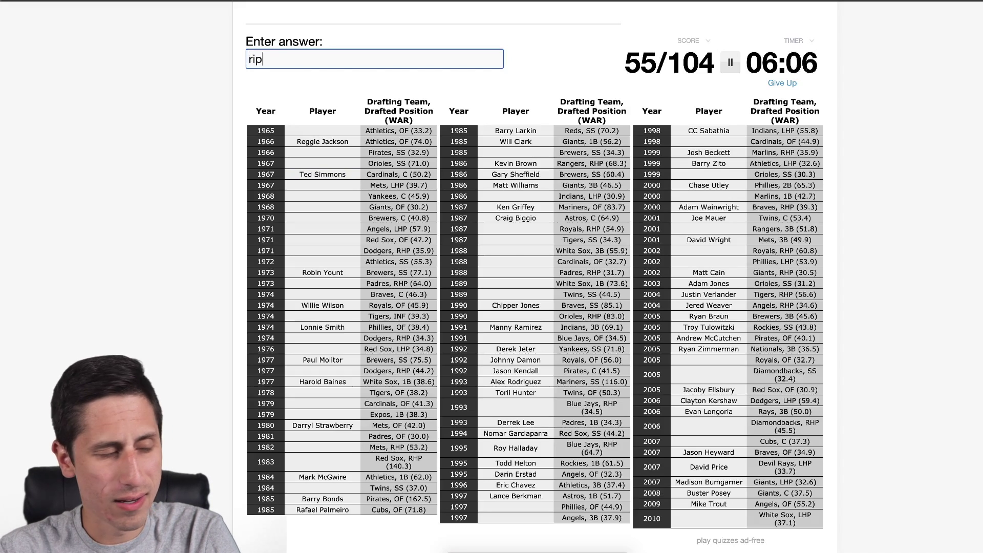
{"action": "type", "text": "ri"}
Step: Clear the Ripken, Harper and Strasburg misses as Gonzalez and Winfield bring the score to 57/104
{"action": "key", "text": "BackSpace"}
{"action": "key", "text": "BackSpace"}
{"action": "key", "text": "BackSpace"}
{"action": "key", "text": "BackSpace"}
{"action": "key", "text": "BackSpace"}
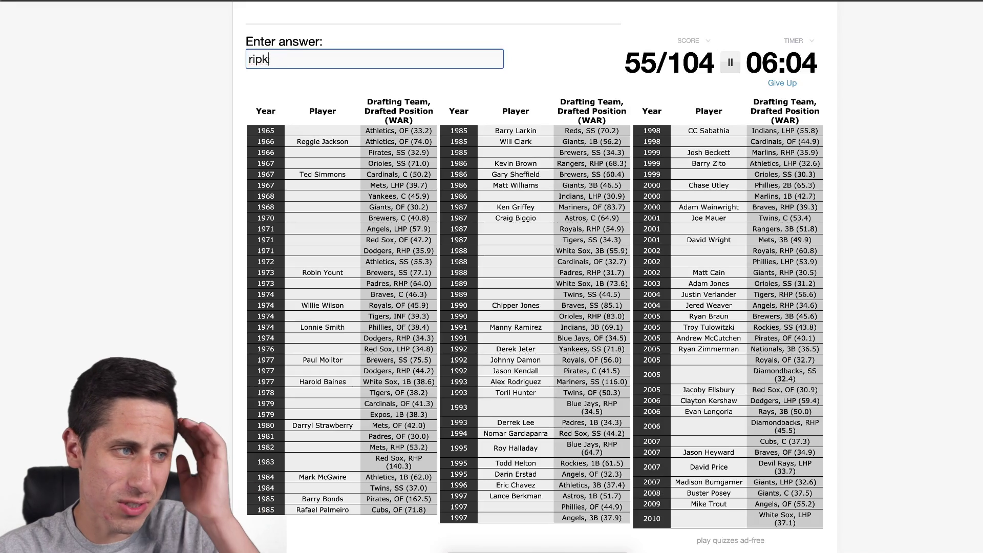
{"action": "key", "text": "BackSpace"}
{"action": "key", "text": "BackSpace"}
{"action": "key", "text": "BackSpace"}
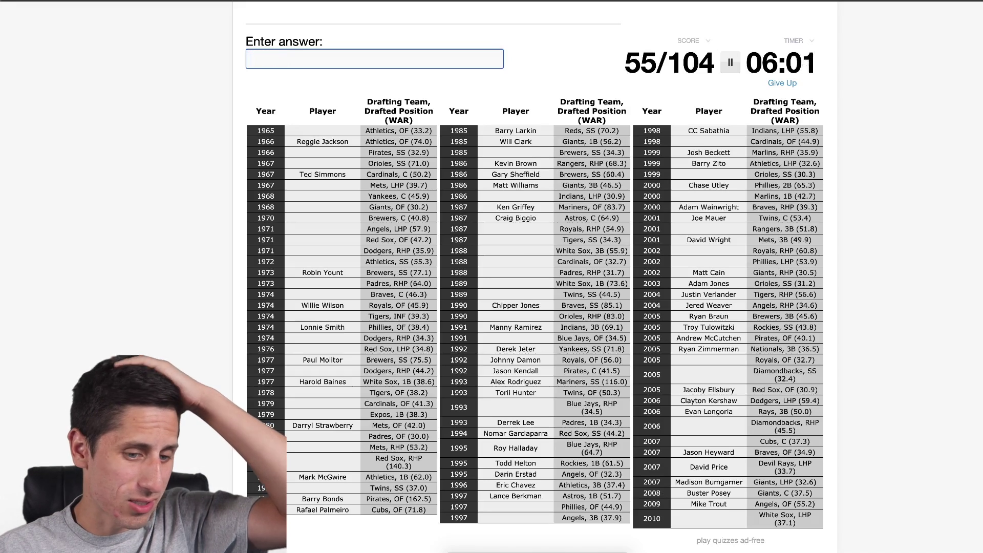
{"action": "type", "text": "b"}
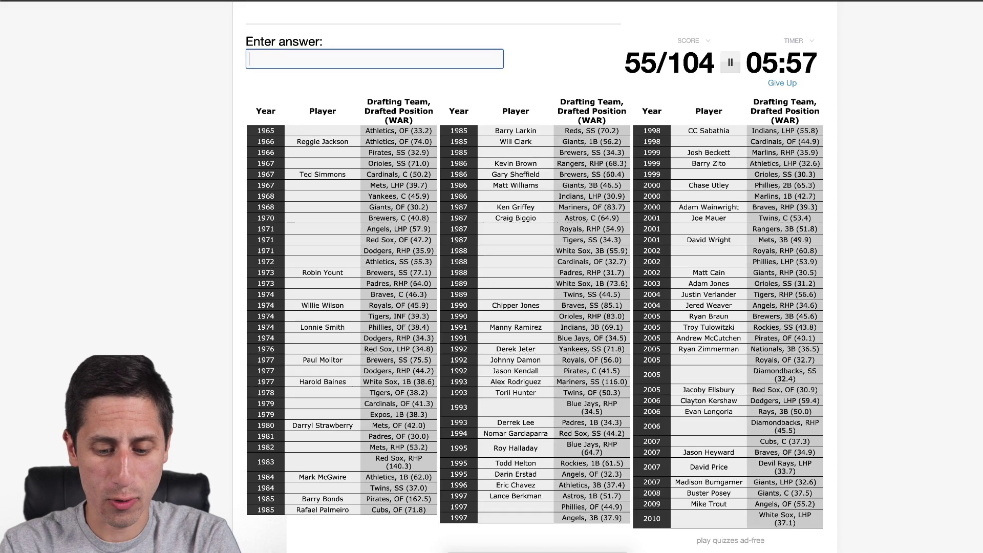
{"action": "key", "text": "BackSpace"}
{"action": "type", "text": "har"}
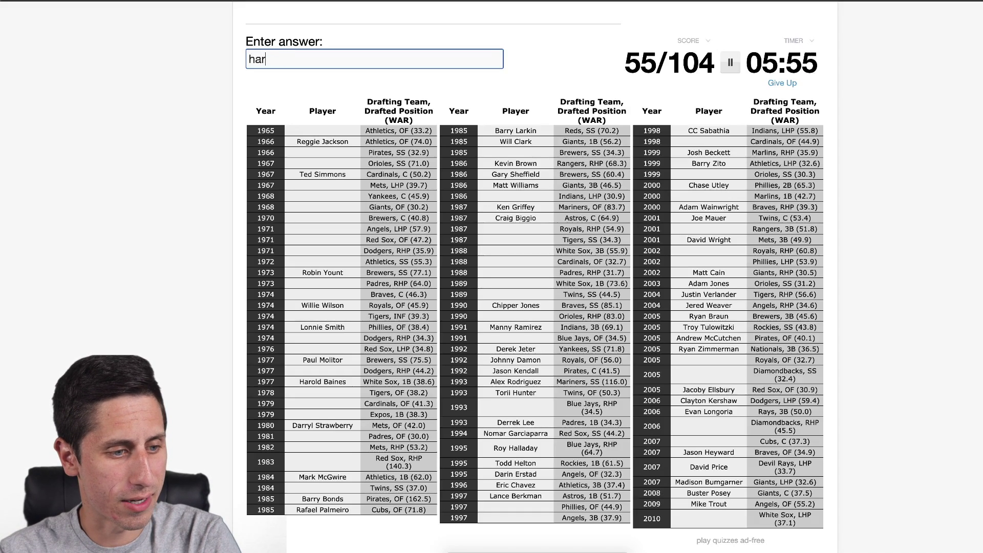
{"action": "key", "text": "BackSpace"}
{"action": "key", "text": "BackSpace"}
{"action": "key", "text": "BackSpace"}
{"action": "type", "text": "strasbu"}
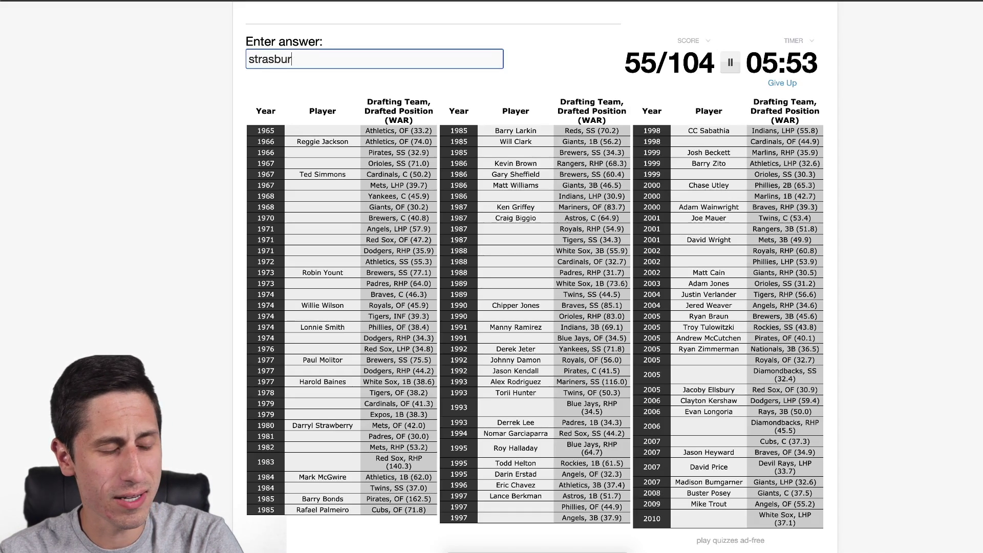
{"action": "key", "text": "BackSpace"}
{"action": "key", "text": "BackSpace"}
{"action": "key", "text": "BackSpace"}
{"action": "type", "text": "gonzalez"}
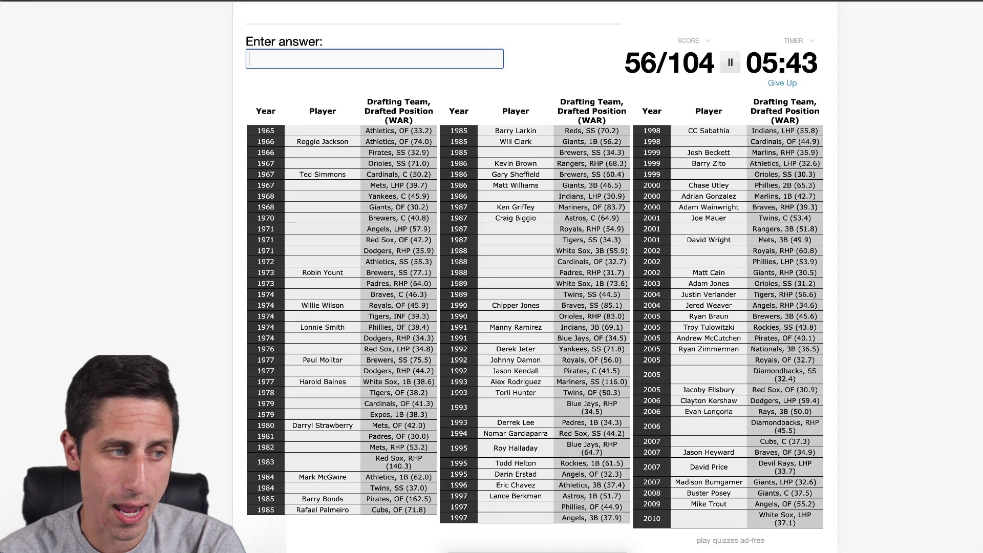
{"action": "type", "text": "infield"}
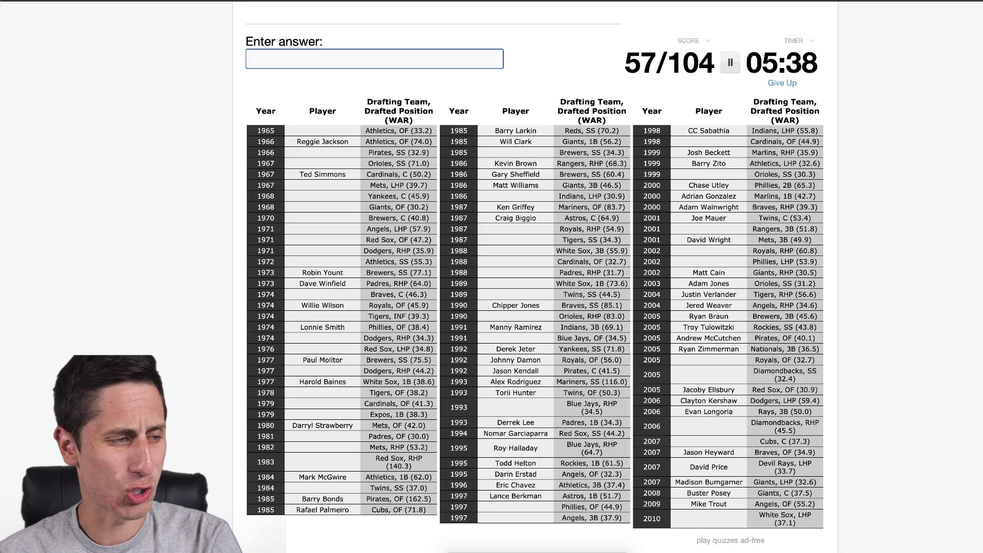
{"action": "type", "text": "campe"}
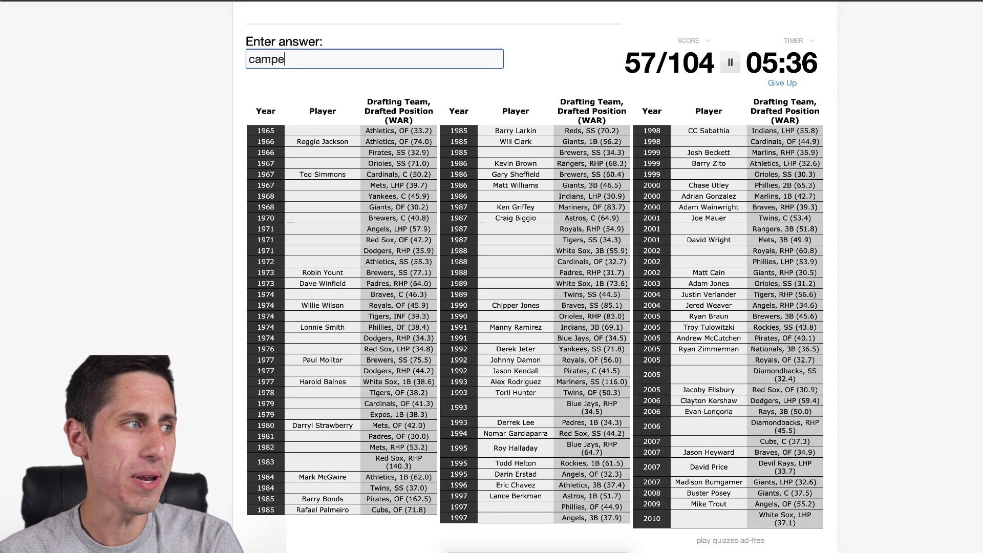
Step: Fix misspelled and swapped-letter guesses and clear rejected names
{"action": "key", "text": "BackSpace"}
{"action": "type", "text": "anaris"}
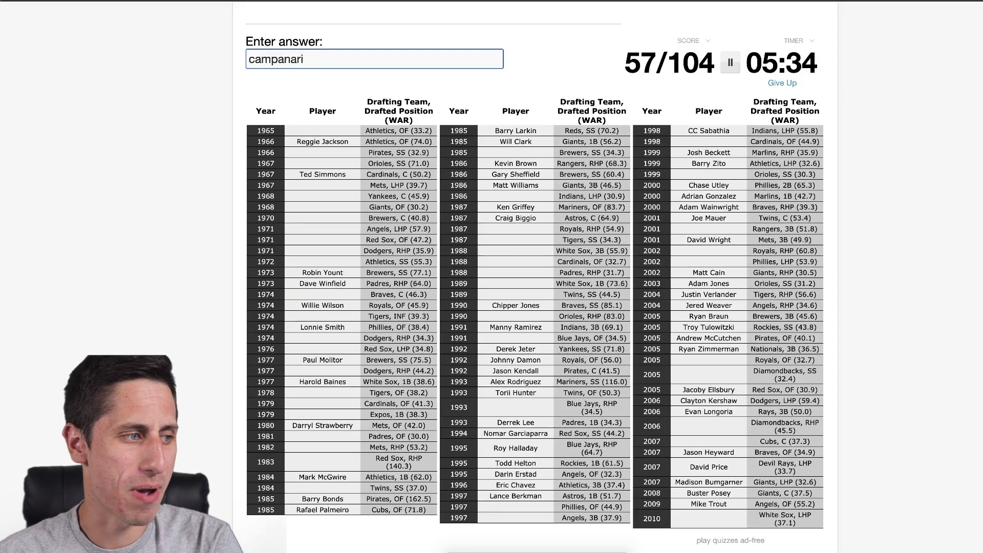
{"action": "key", "text": "BackSpace"}
{"action": "key", "text": "BackSpace"}
{"action": "key", "text": "BackSpace"}
{"action": "key", "text": "BackSpace"}
{"action": "key", "text": "BackSpace"}
{"action": "key", "text": "BackSpace"}
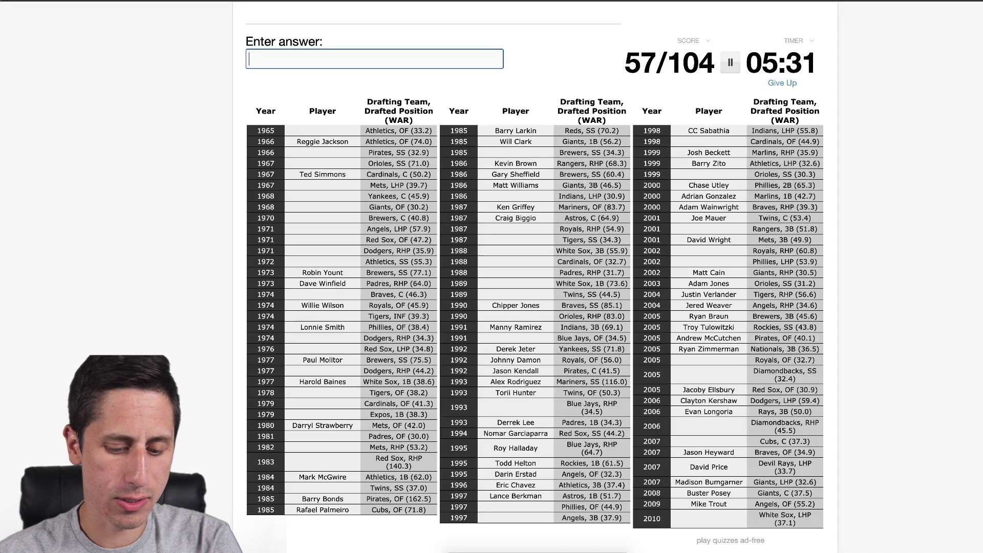
{"action": "type", "text": "brown"}
{"action": "key", "text": "BackSpace"}
{"action": "key", "text": "BackSpace"}
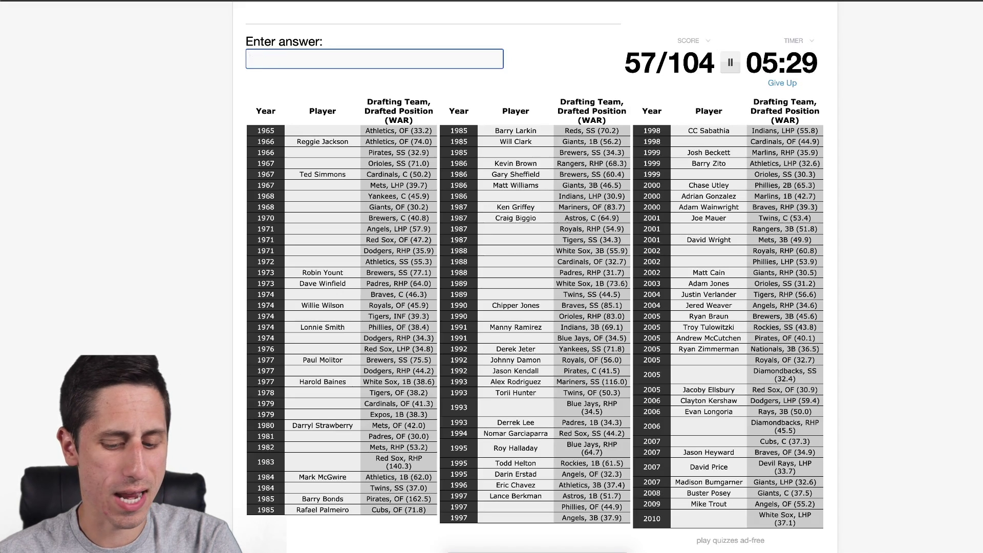
{"action": "type", "text": "whitak"}
{"action": "key", "text": "BackSpace"}
{"action": "key", "text": "BackSpace"}
{"action": "key", "text": "BackSpace"}
{"action": "key", "text": "BackSpace"}
{"action": "key", "text": "BackSpace"}
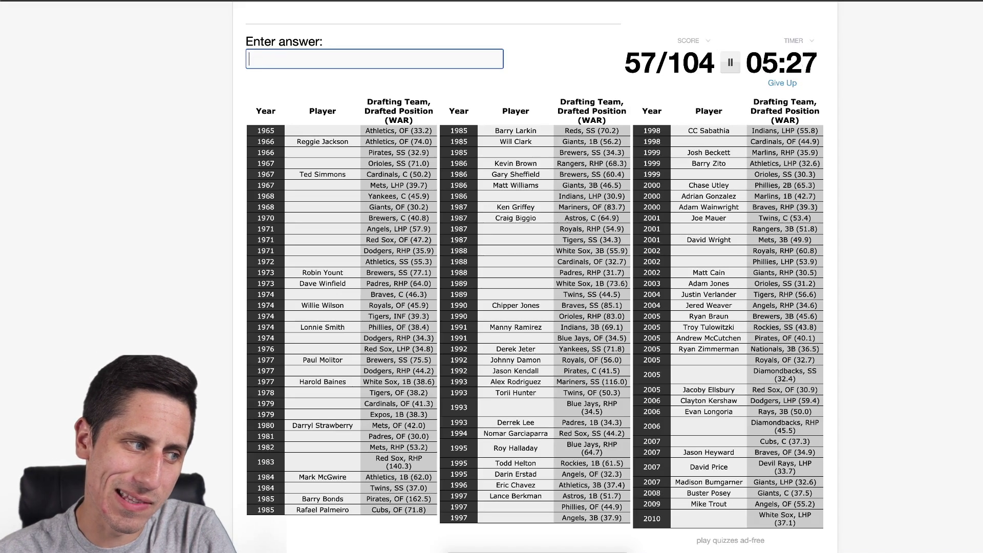
{"action": "type", "text": "loep"}
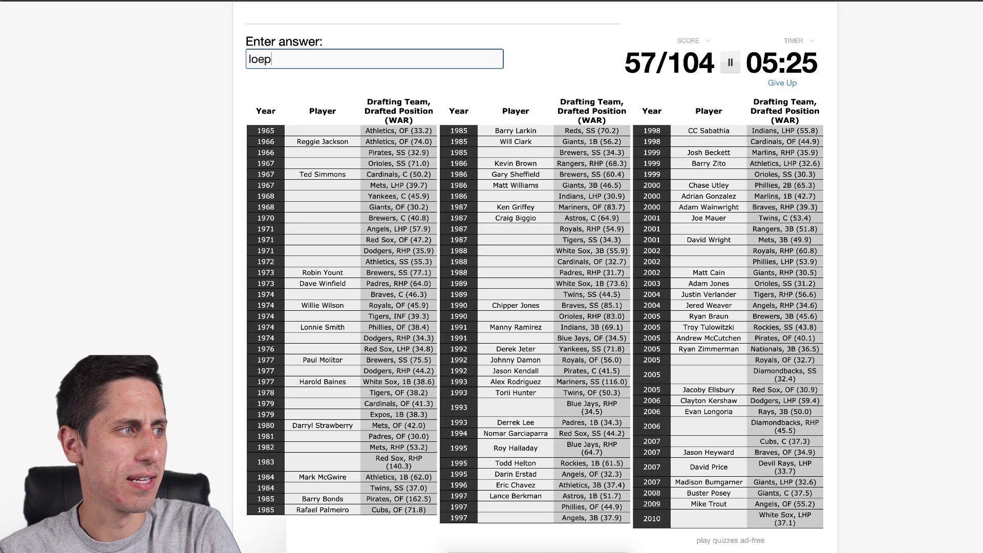
{"action": "key", "text": "BackSpace"}
{"action": "key", "text": "BackSpace"}
{"action": "type", "text": "pe"}
{"action": "key", "text": "BackSpace"}
{"action": "key", "text": "BackSpace"}
{"action": "key", "text": "BackSpace"}
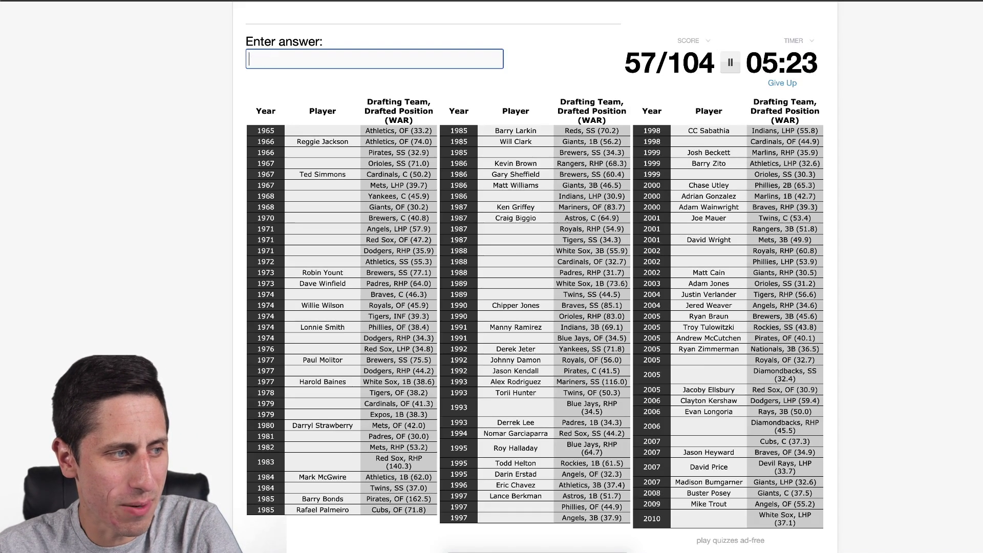
{"action": "type", "text": "murphy"}
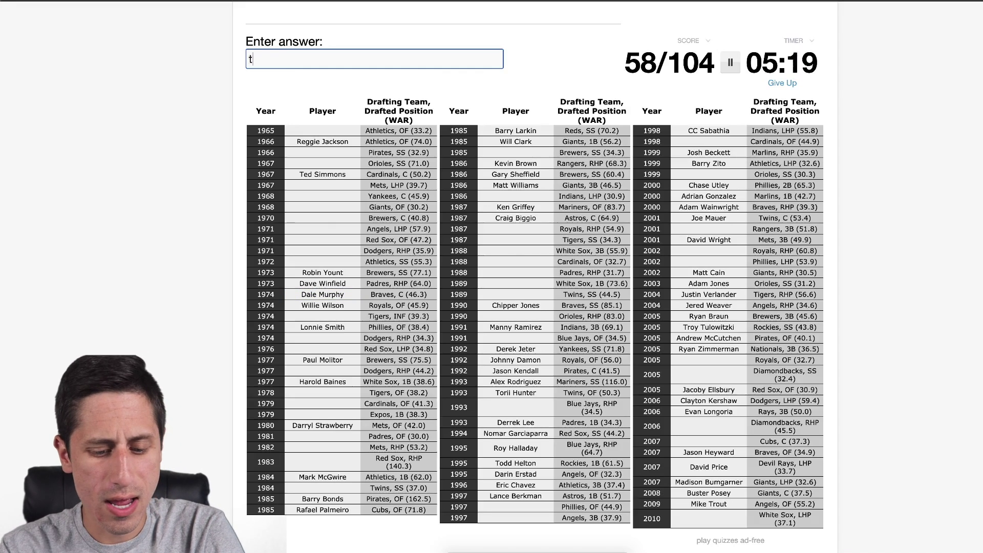
{"action": "type", "text": "rammel"}
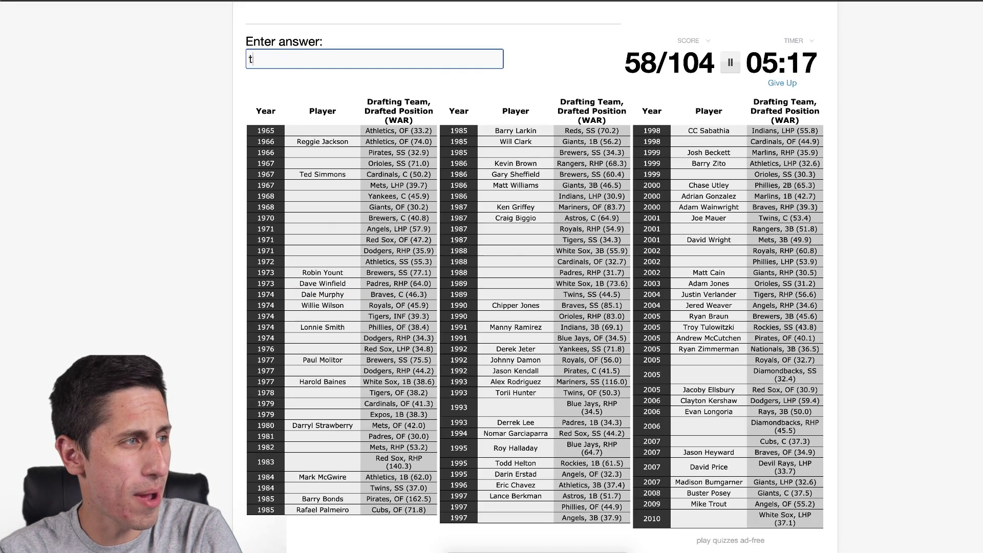
Step: Clear leftover and rejected names as Kirk Gibson joins and the score reaches 59/104
{"action": "key", "text": "BackSpace"}
{"action": "type", "text": "bo"}
{"action": "key", "text": "BackSpace"}
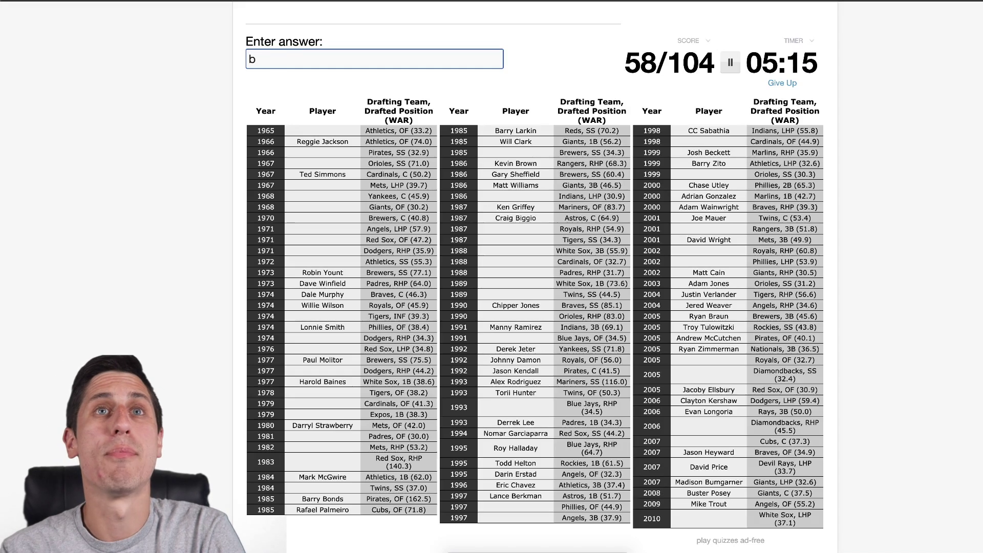
{"action": "key", "text": "BackSpace"}
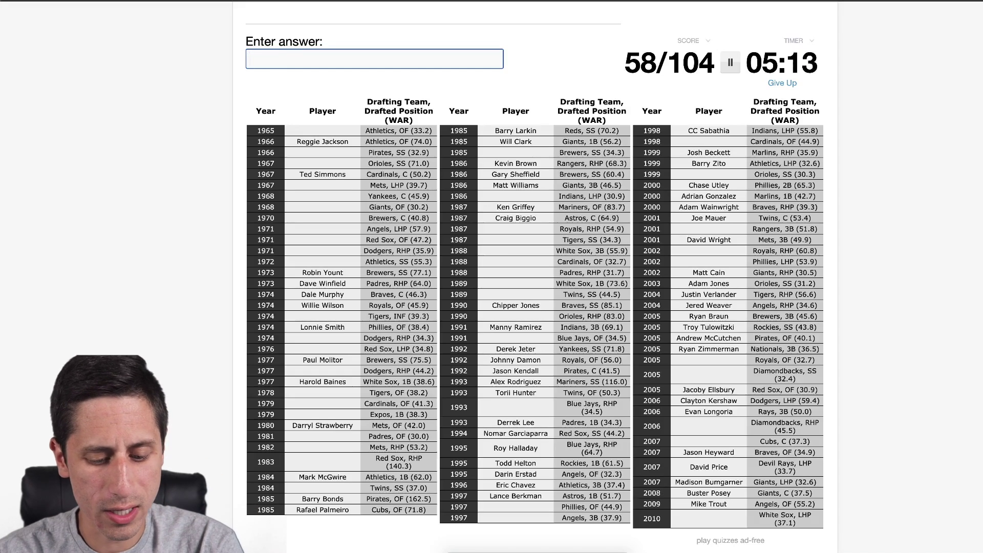
{"action": "type", "text": "whittaker"}
{"action": "key", "text": "BackSpace"}
{"action": "key", "text": "BackSpace"}
{"action": "key", "text": "BackSpace"}
{"action": "key", "text": "BackSpace"}
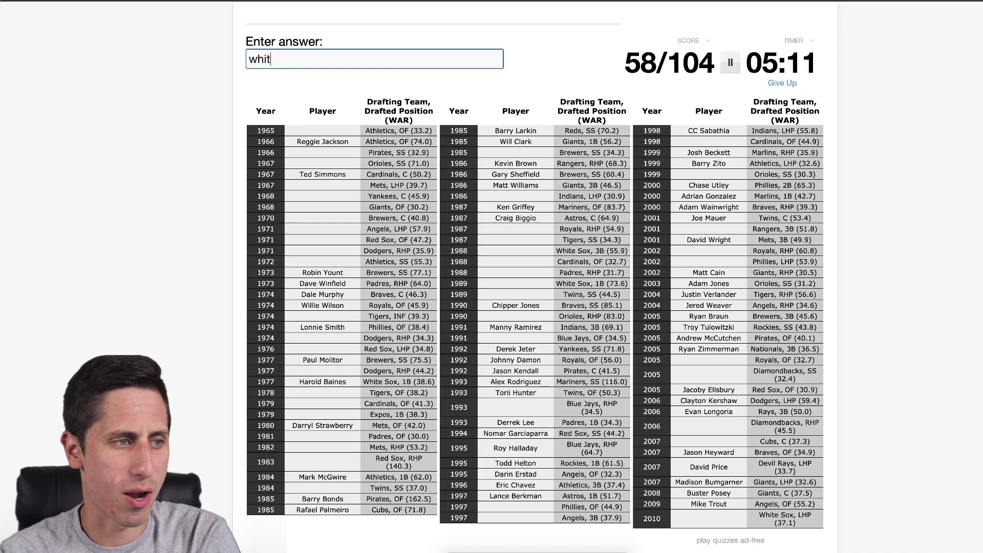
{"action": "key", "text": "BackSpace"}
{"action": "key", "text": "BackSpace"}
{"action": "key", "text": "BackSpace"}
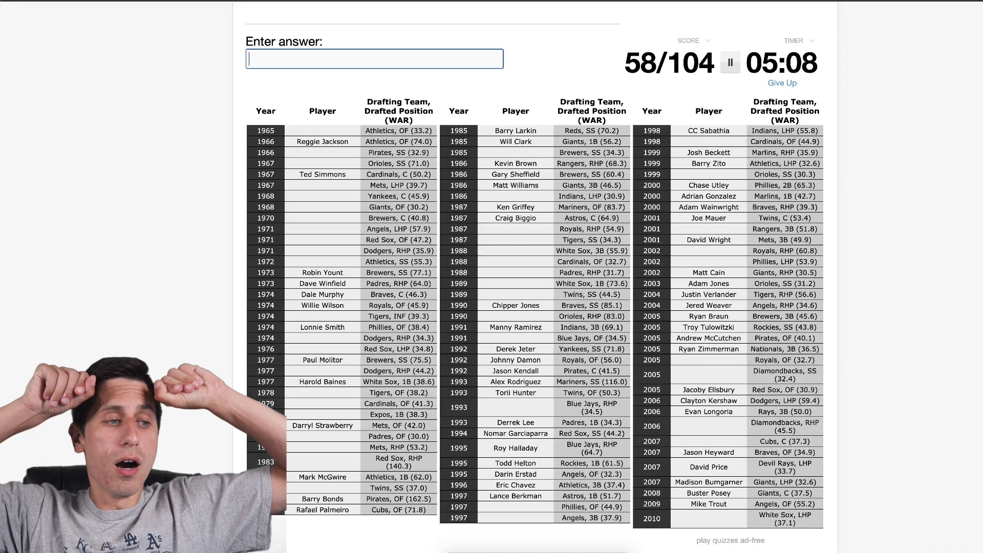
{"action": "type", "text": "koner"}
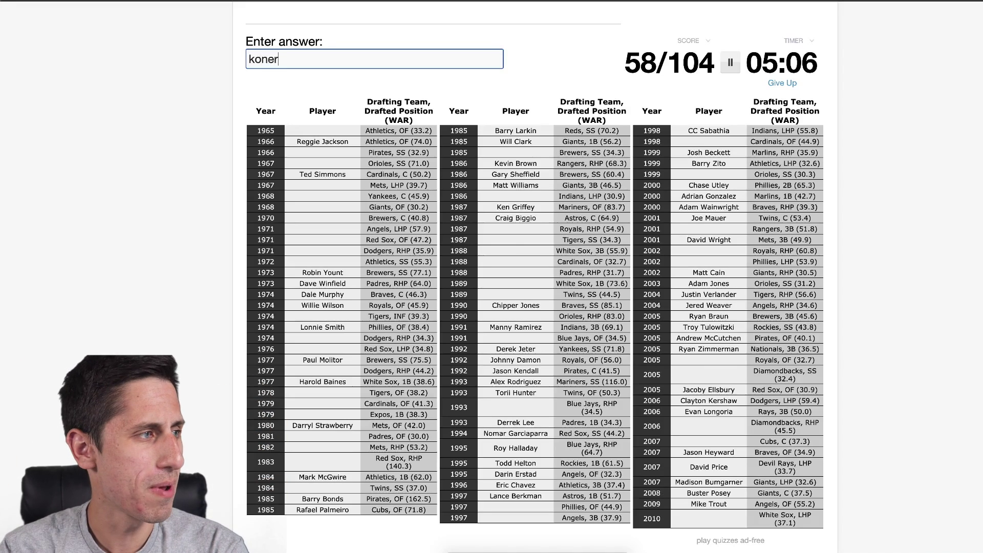
{"action": "type", "text": "ko"}
{"action": "key", "text": "BackSpace"}
{"action": "key", "text": "BackSpace"}
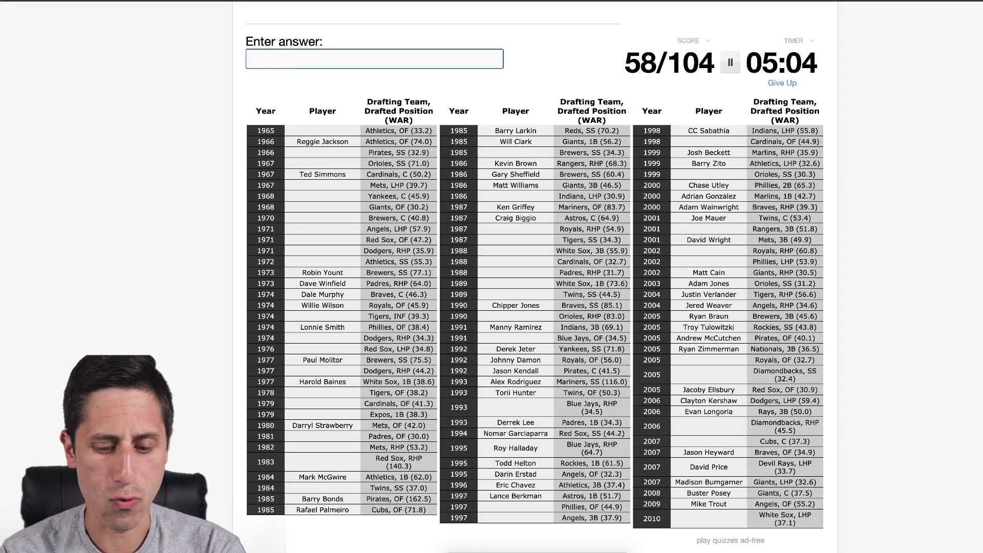
{"action": "type", "text": "thom"}
{"action": "key", "text": "BackSpace"}
{"action": "key", "text": "BackSpace"}
{"action": "key", "text": "BackSpace"}
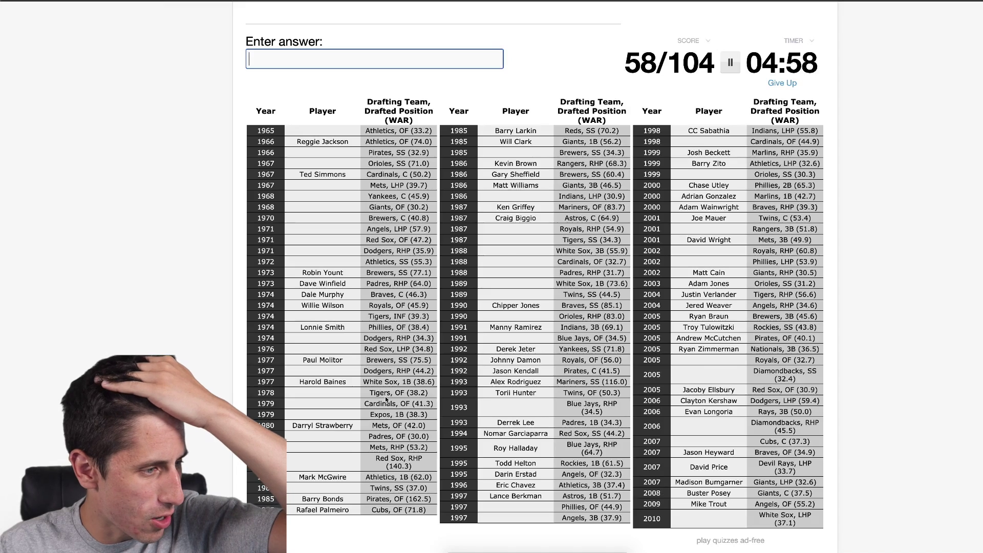
{"action": "type", "text": "gibson"}
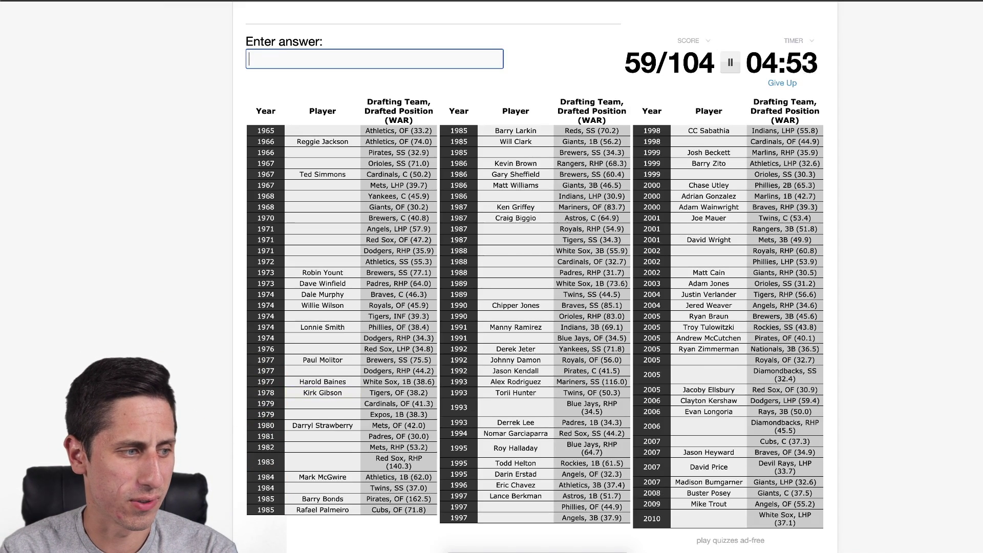
{"action": "type", "text": "her"}
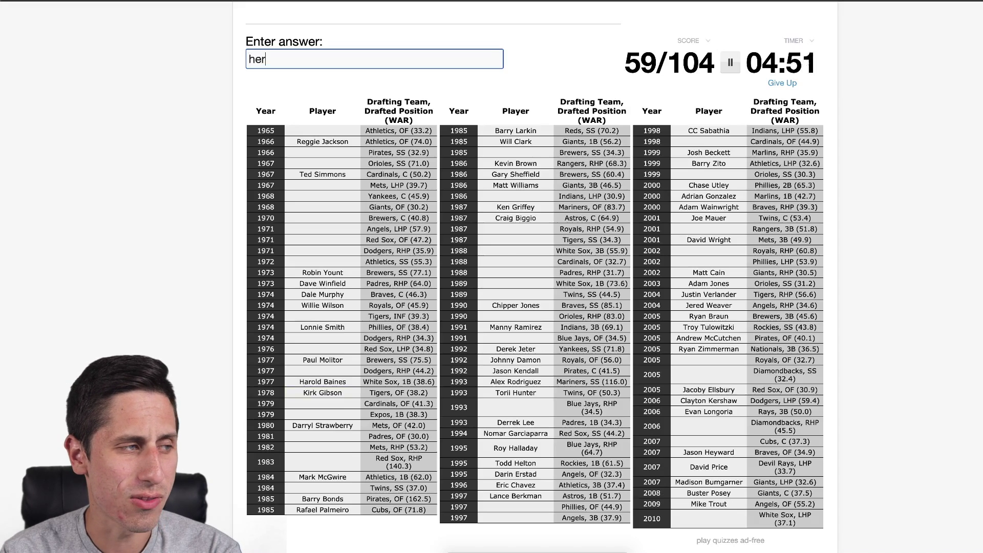
{"action": "type", "text": "nand"}
Step: Enter gibson, gooden, clemens and thomas, clearing abandoned guesses, to reach 62/104
{"action": "key", "text": "BackSpace"}
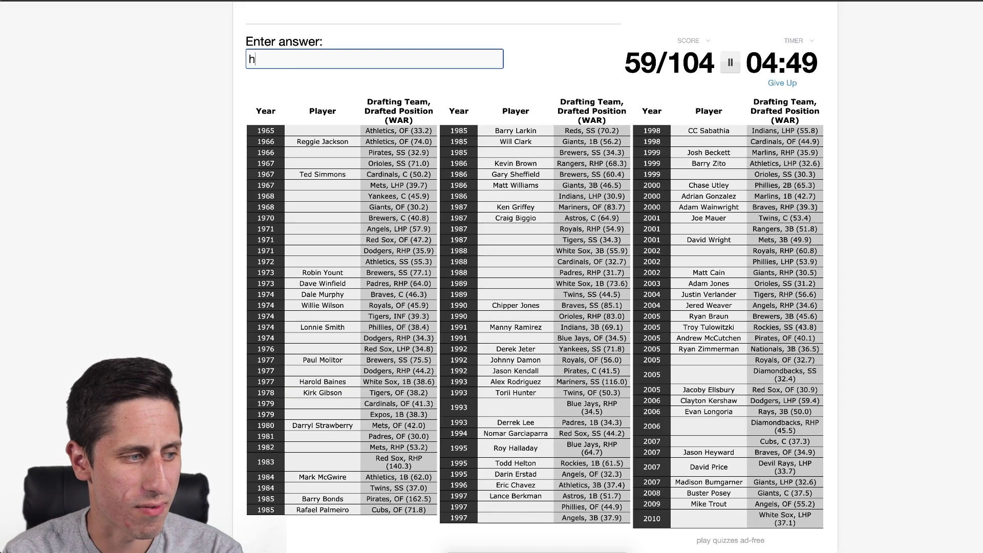
{"action": "key", "text": "BackSpace"}
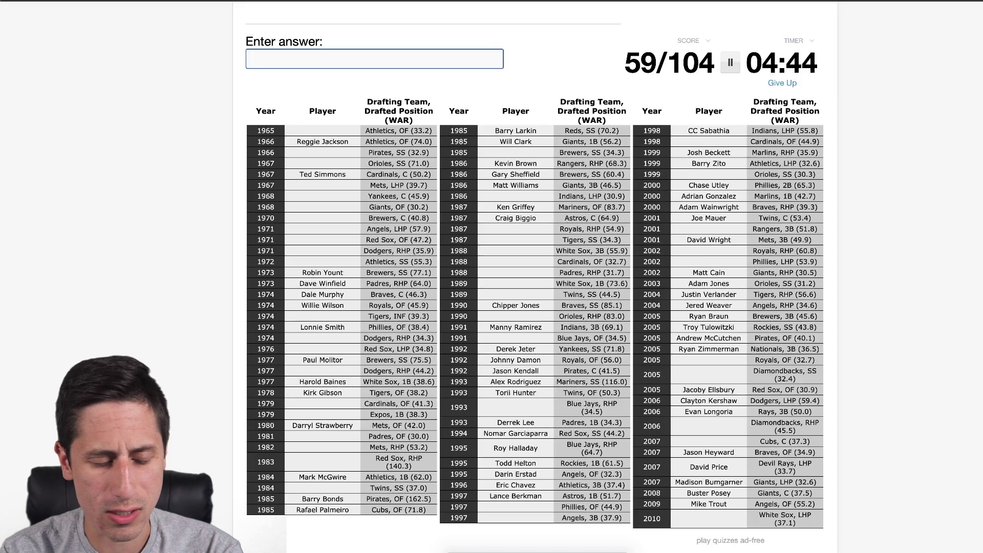
{"action": "type", "text": "cone"}
{"action": "key", "text": "BackSpace"}
{"action": "key", "text": "BackSpace"}
{"action": "key", "text": "BackSpace"}
{"action": "type", "text": "godo"}
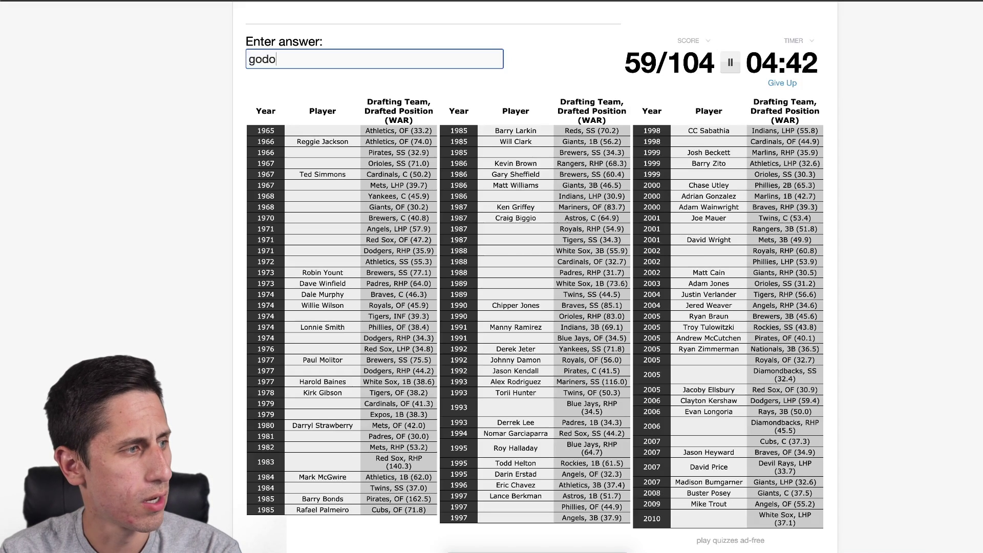
{"action": "type", "text": "eoden"}
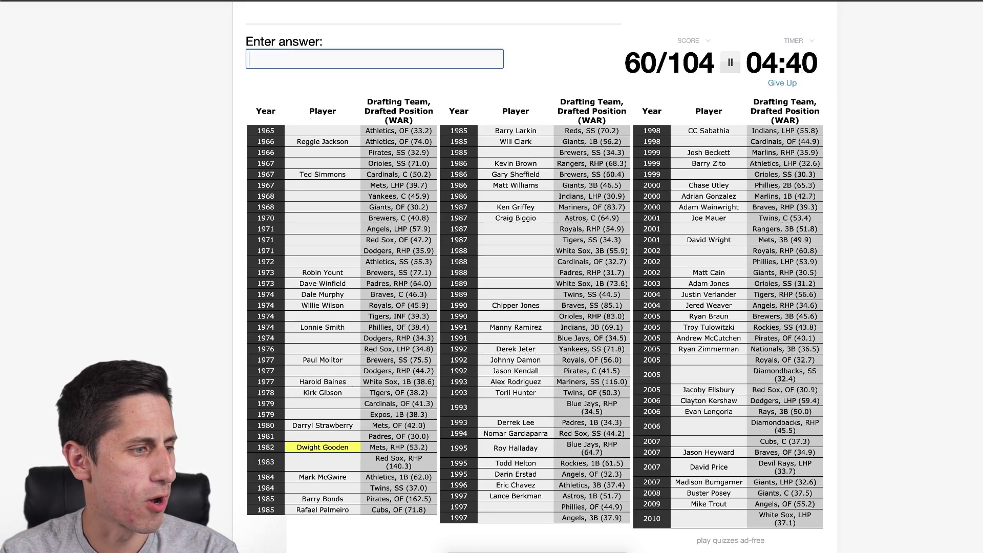
{"action": "type", "text": "cone"}
{"action": "key", "text": "BackSpace"}
{"action": "key", "text": "BackSpace"}
{"action": "key", "text": "BackSpace"}
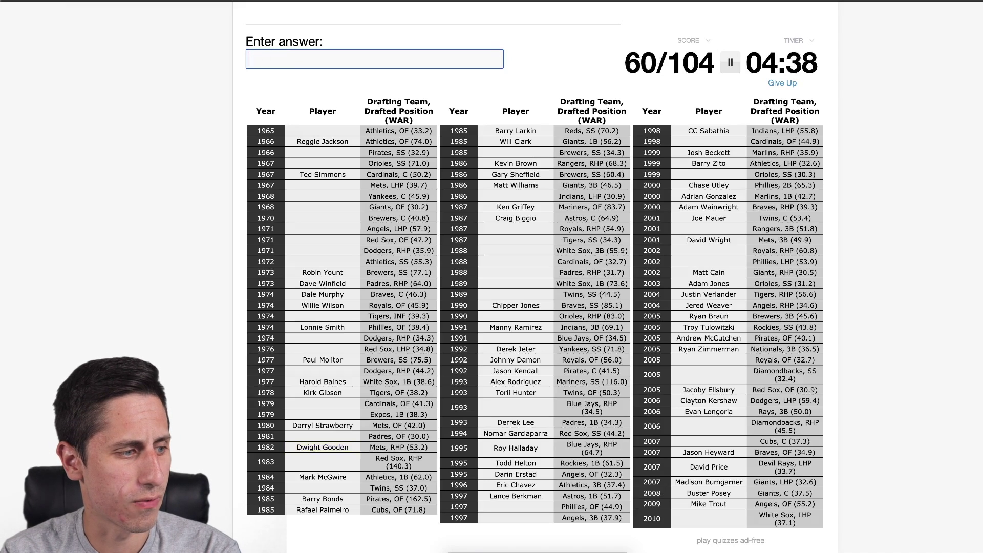
{"action": "type", "text": "clemens"}
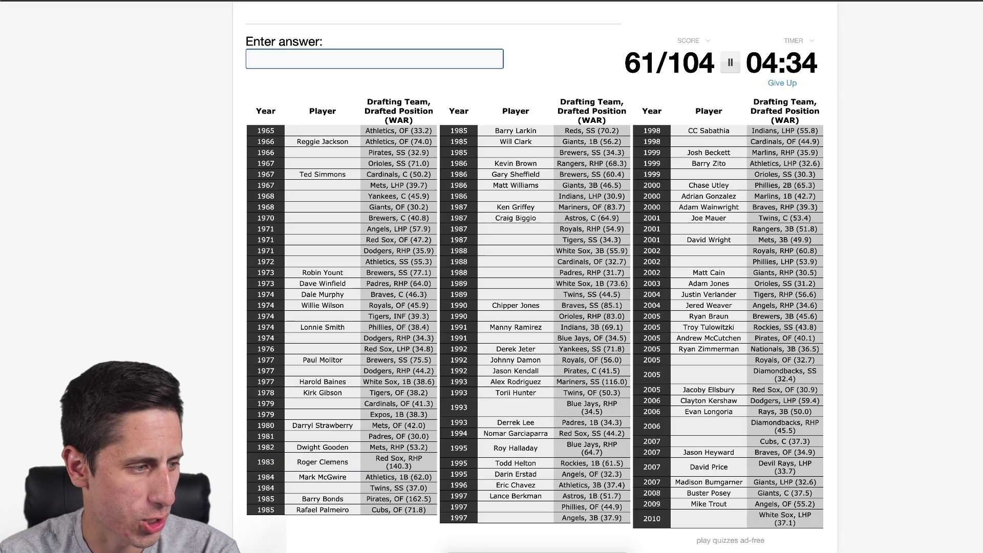
{"action": "type", "text": "o"}
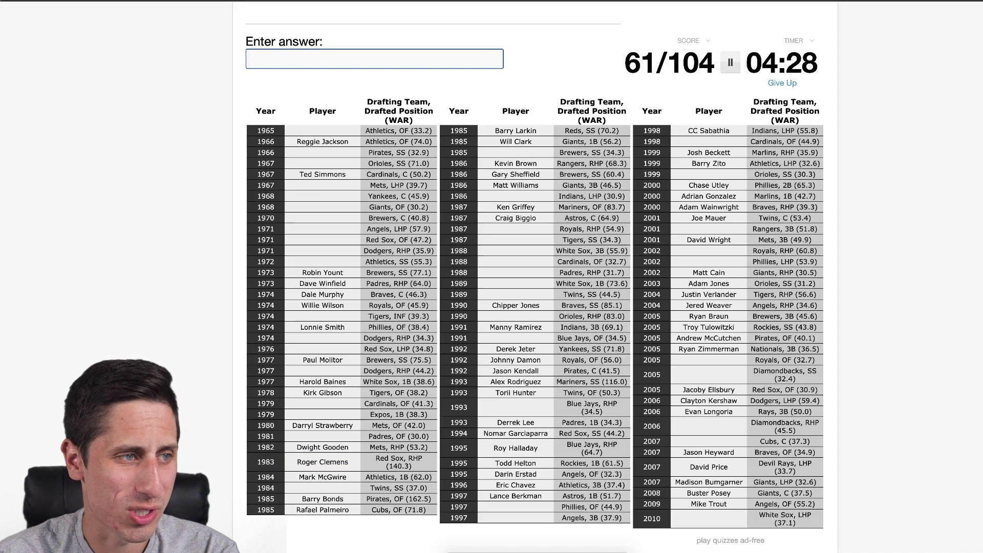
{"action": "type", "text": "thomas"}
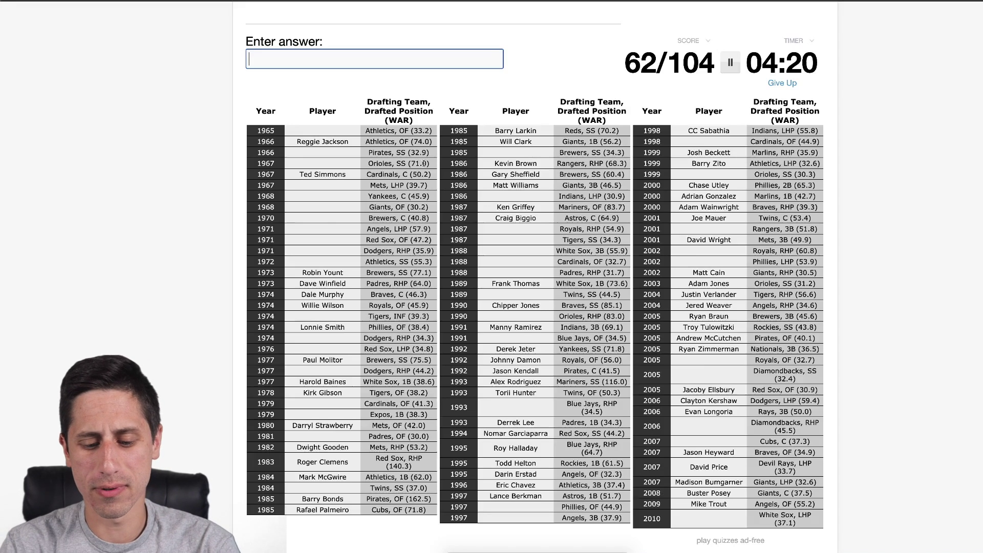
{"action": "type", "text": "robin"}
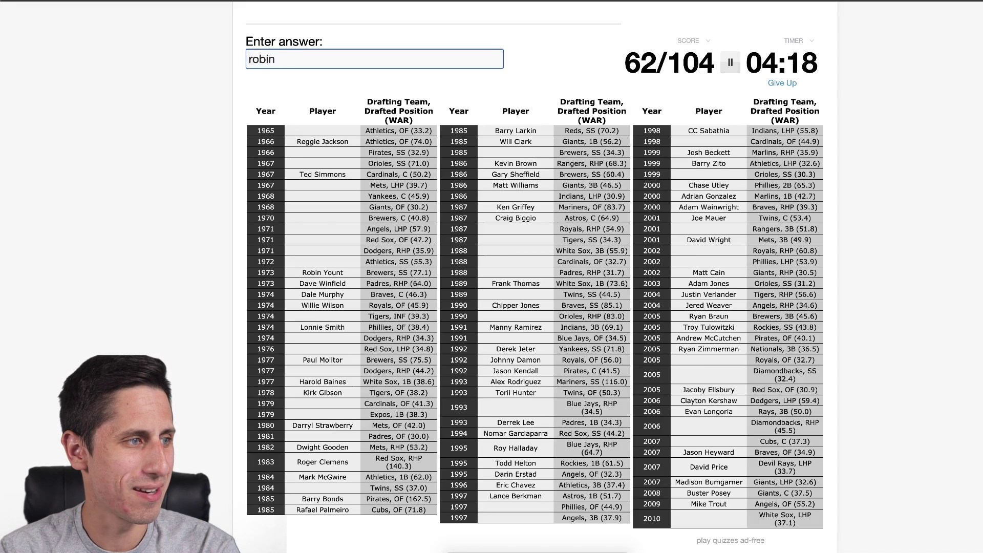
Step: Clear a first batch of rejected, partial and abandoned guesses
{"action": "key", "text": "BackSpace"}
{"action": "key", "text": "BackSpace"}
{"action": "key", "text": "BackSpace"}
{"action": "type", "text": "e"}
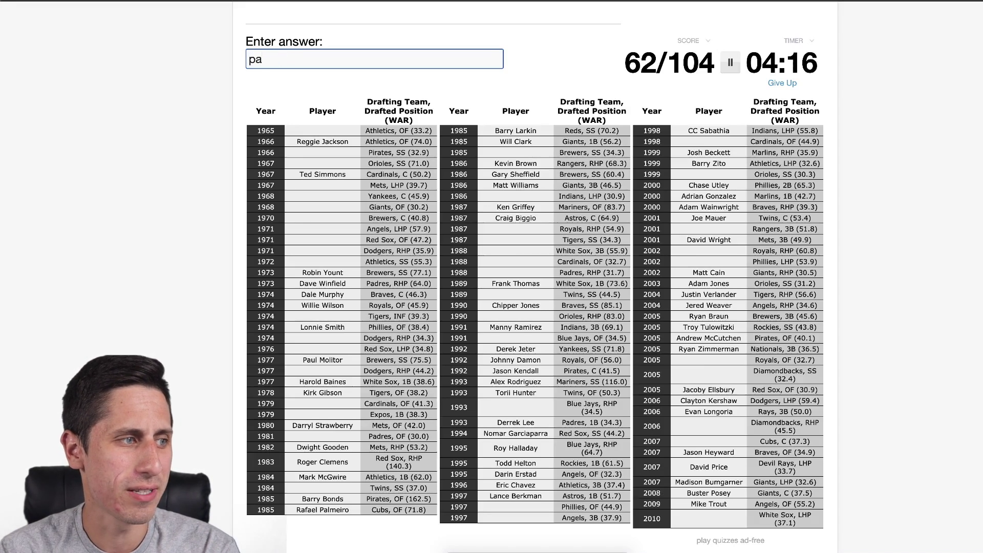
{"action": "key", "text": "BackSpace"}
{"action": "key", "text": "BackSpace"}
{"action": "type", "text": "pow"}
{"action": "key", "text": "BackSpace"}
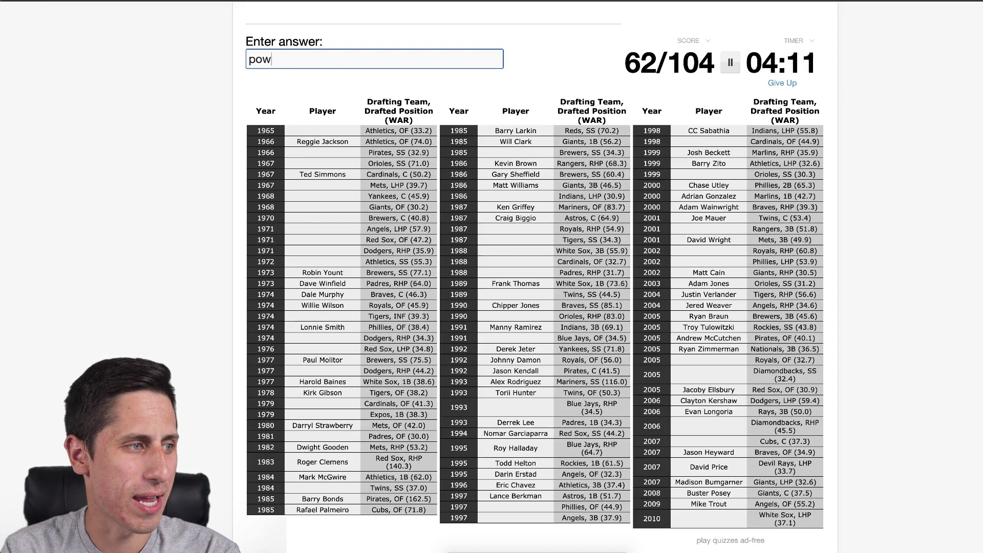
{"action": "key", "text": "BackSpace"}
{"action": "key", "text": "BackSpace"}
{"action": "key", "text": "BackSpace"}
{"action": "key", "text": "BackSpace"}
{"action": "type", "text": "mu"}
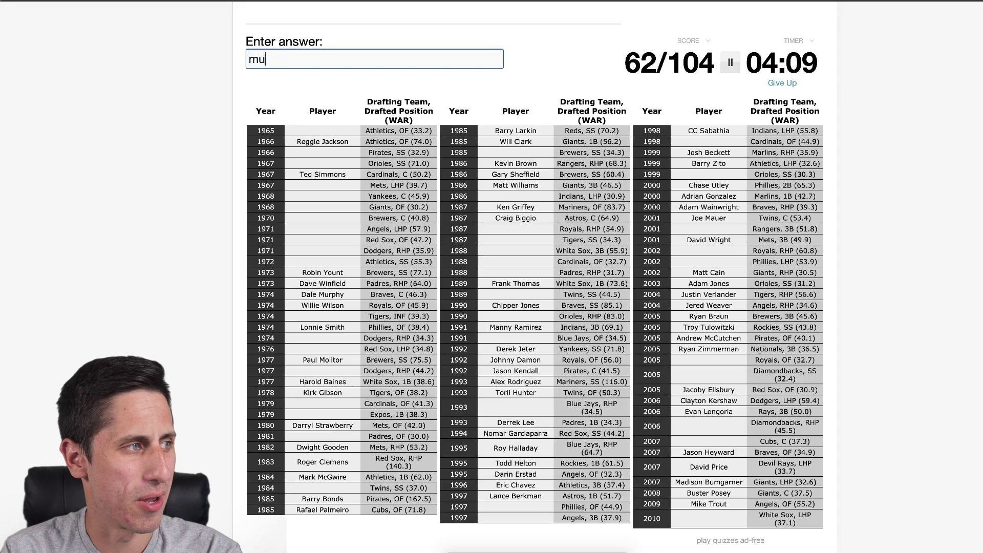
{"action": "type", "text": "nson"}
{"action": "type", "text": "ickey"}
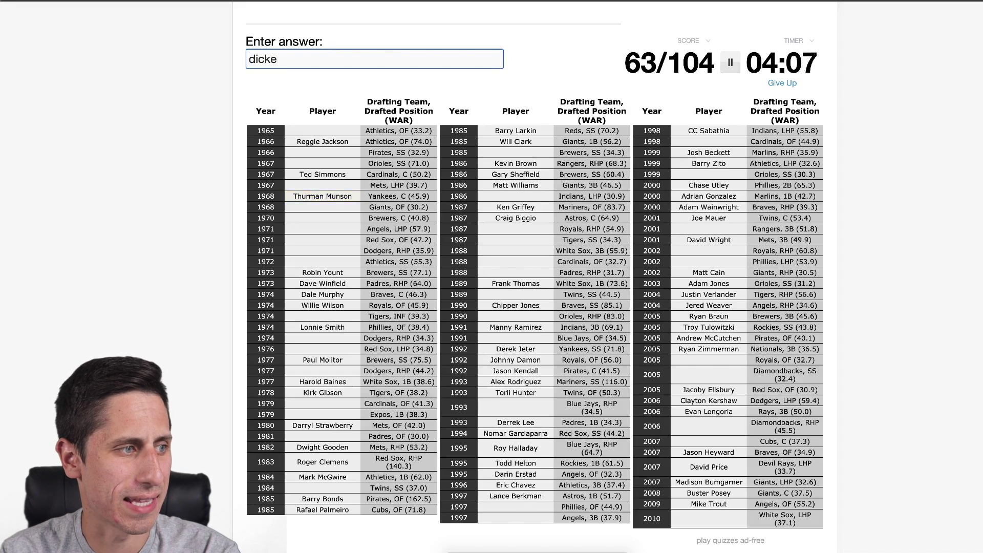
{"action": "key", "text": "BackSpace"}
{"action": "key", "text": "BackSpace"}
{"action": "key", "text": "BackSpace"}
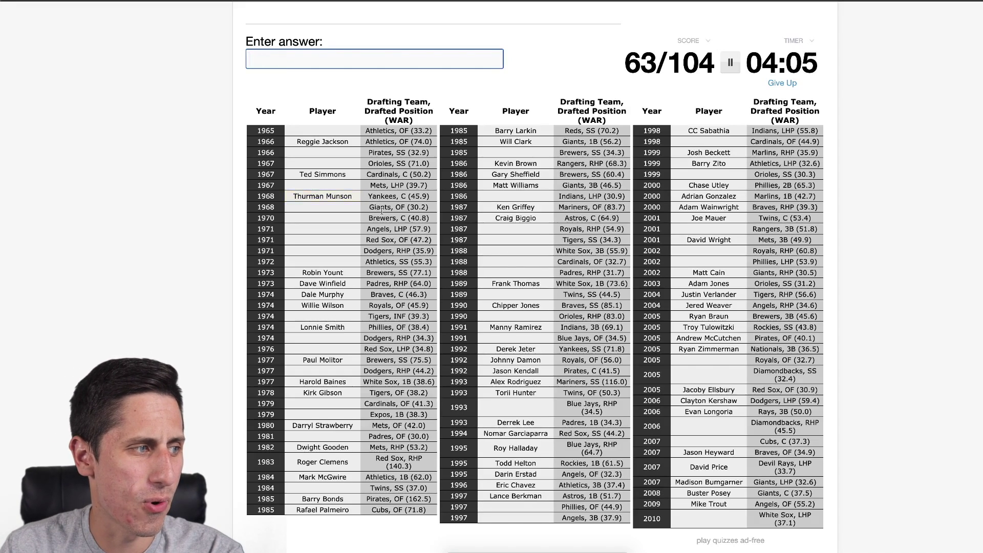
{"action": "type", "text": "fregos"}
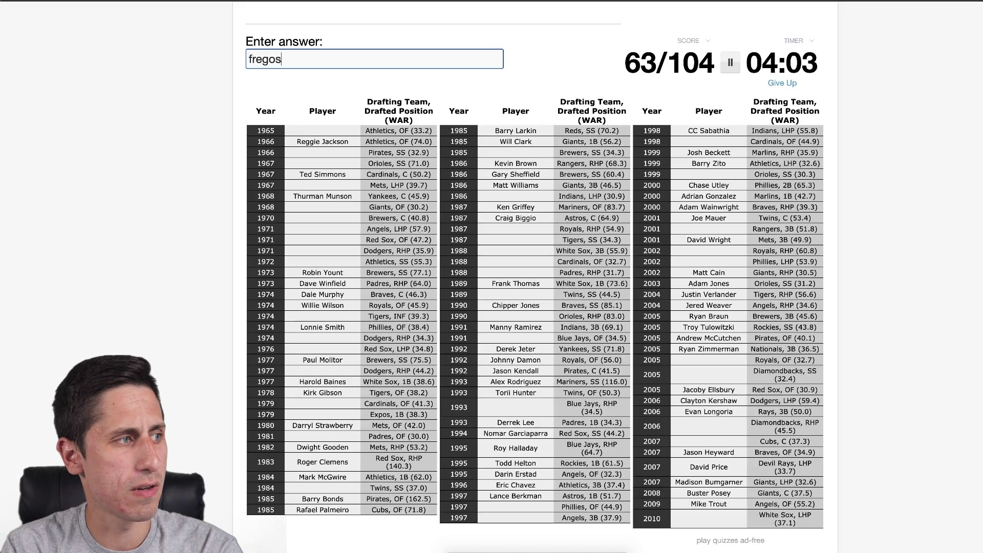
{"action": "key", "text": "BackSpace"}
{"action": "key", "text": "BackSpace"}
{"action": "key", "text": "BackSpace"}
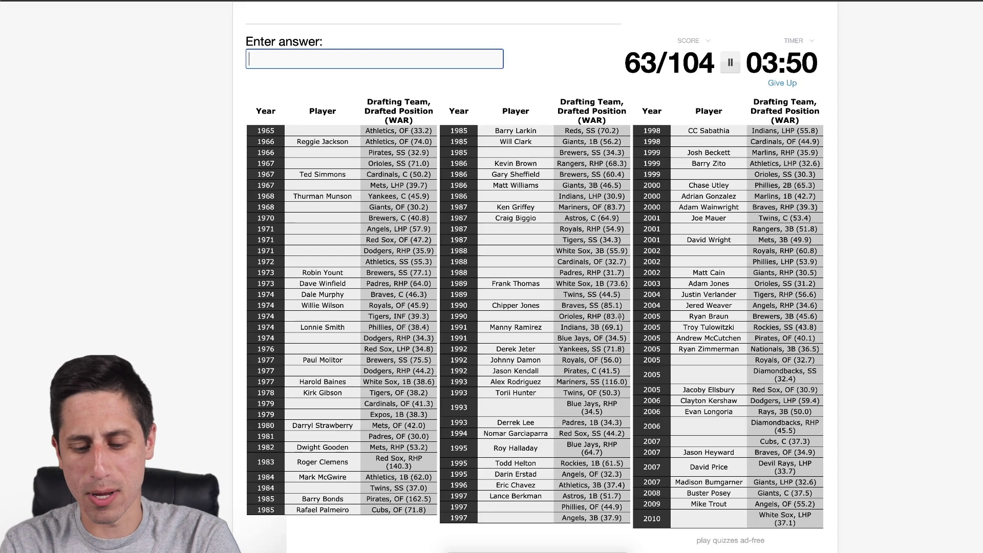
{"action": "type", "text": "mussina"}
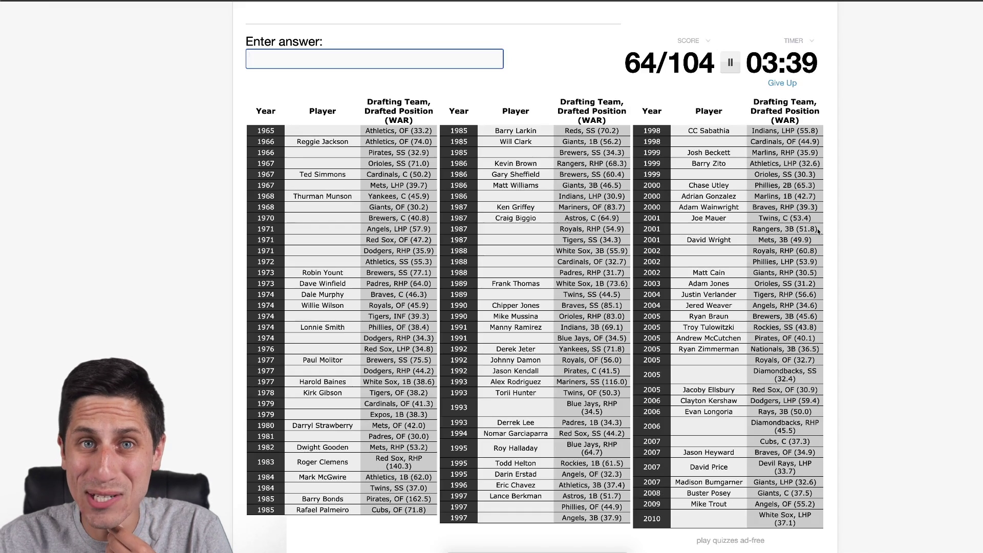
{"action": "type", "text": "fie"}
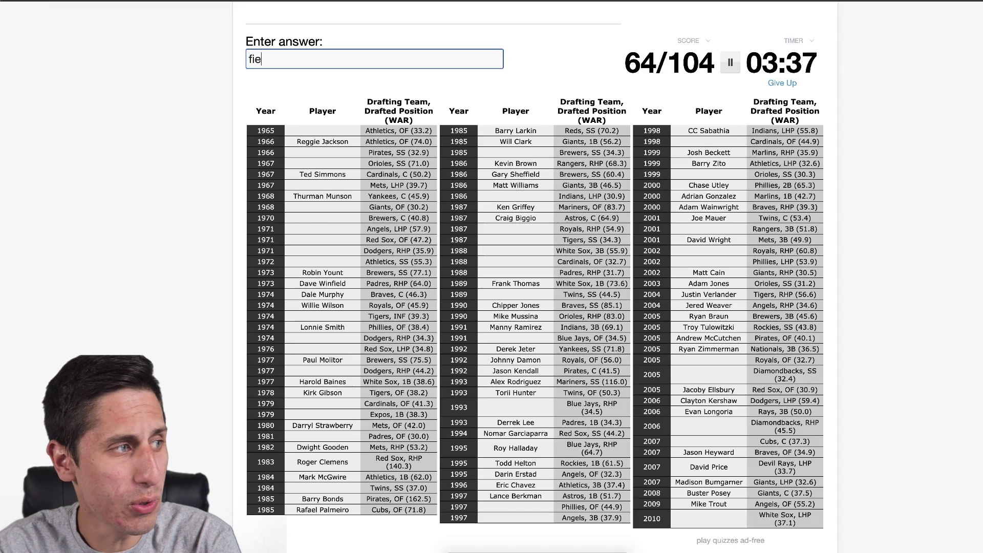
{"action": "type", "text": "lde"}
Step: Clear more unaccepted guesses until Munson (1968) and Mussina (1990) make 64/104
{"action": "key", "text": "BackSpace"}
{"action": "key", "text": "BackSpace"}
{"action": "key", "text": "BackSpace"}
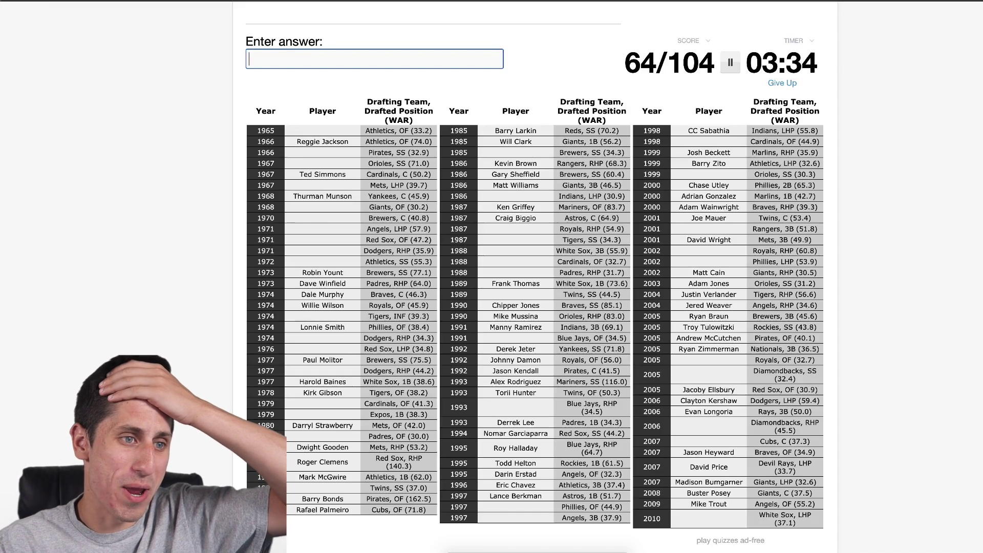
{"action": "type", "text": "hamilto"}
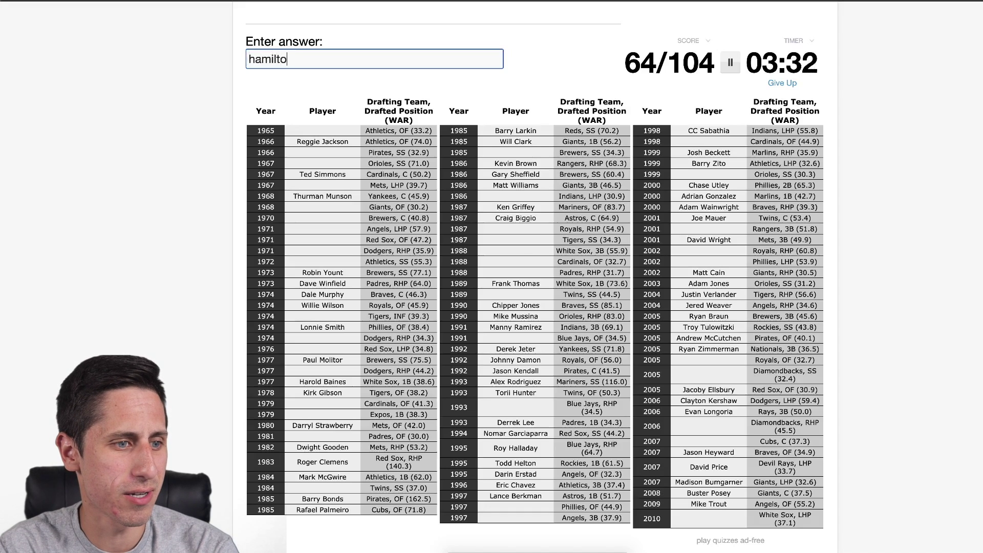
{"action": "key", "text": "BackSpace"}
{"action": "key", "text": "BackSpace"}
{"action": "key", "text": "BackSpace"}
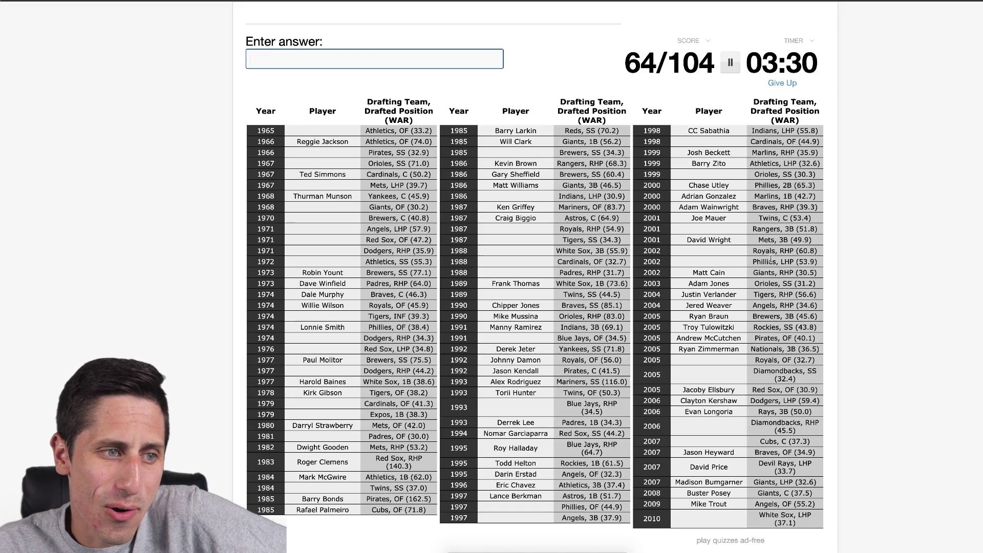
{"action": "type", "text": "sizemore"}
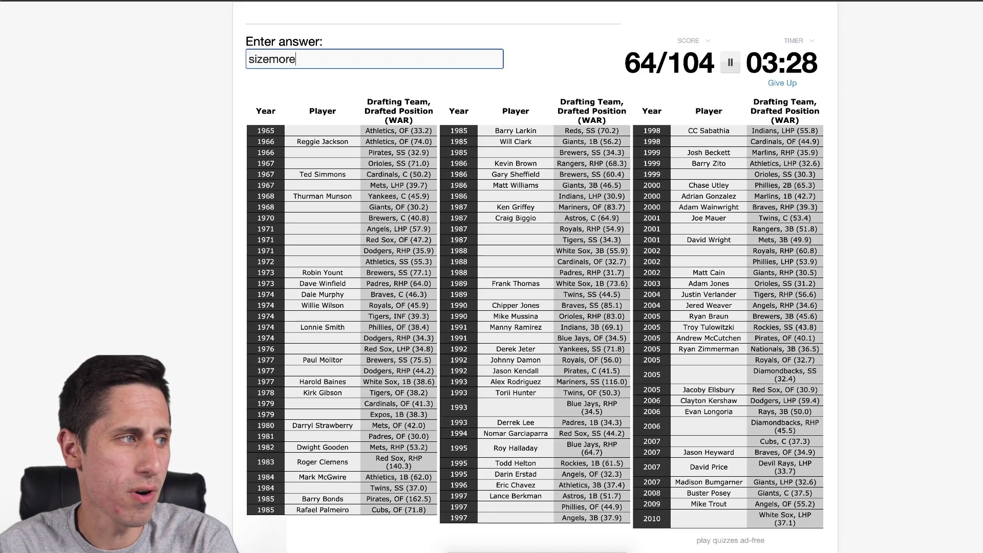
{"action": "key", "text": "BackSpace"}
{"action": "key", "text": "BackSpace"}
{"action": "type", "text": "ludwic"}
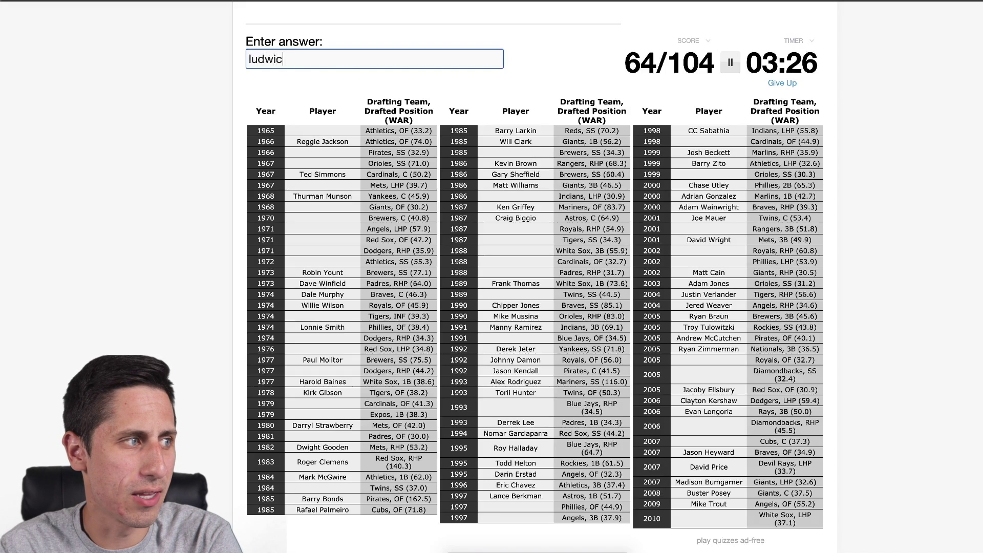
{"action": "key", "text": "BackSpace"}
{"action": "key", "text": "BackSpace"}
{"action": "key", "text": "BackSpace"}
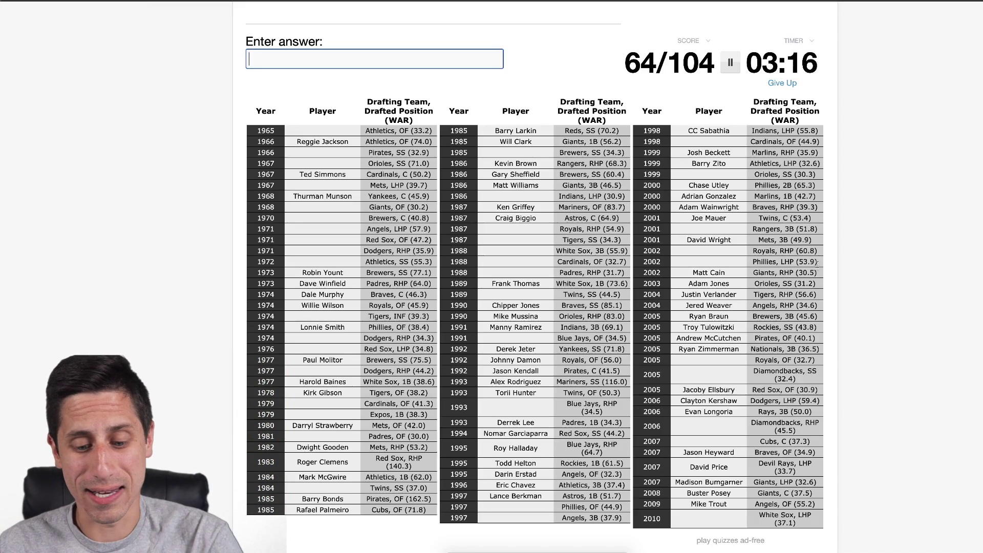
{"action": "type", "text": "schilling"}
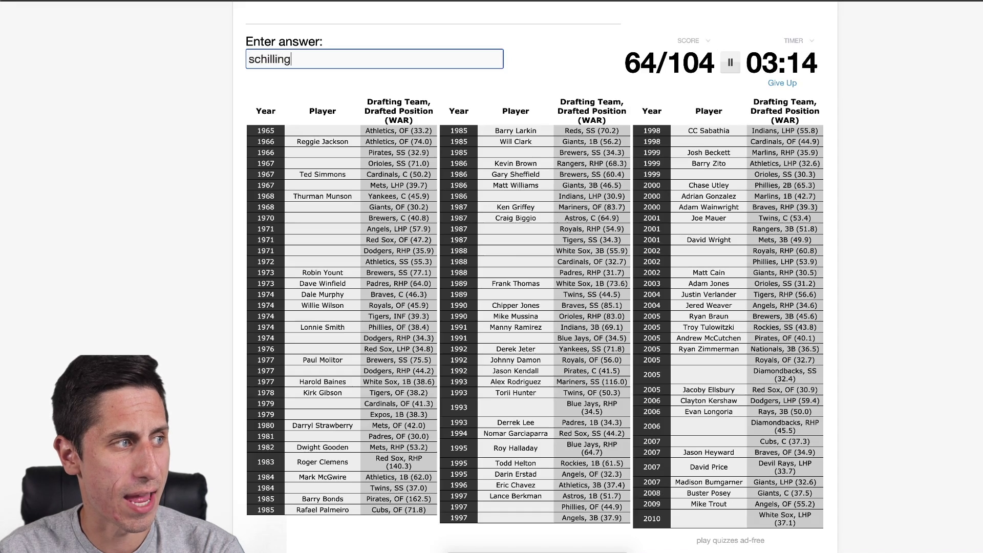
{"action": "key", "text": "BackSpace"}
{"action": "key", "text": "BackSpace"}
{"action": "key", "text": "BackSpace"}
{"action": "key", "text": "BackSpace"}
{"action": "key", "text": "BackSpace"}
{"action": "key", "text": "BackSpace"}
{"action": "type", "text": "wolf"}
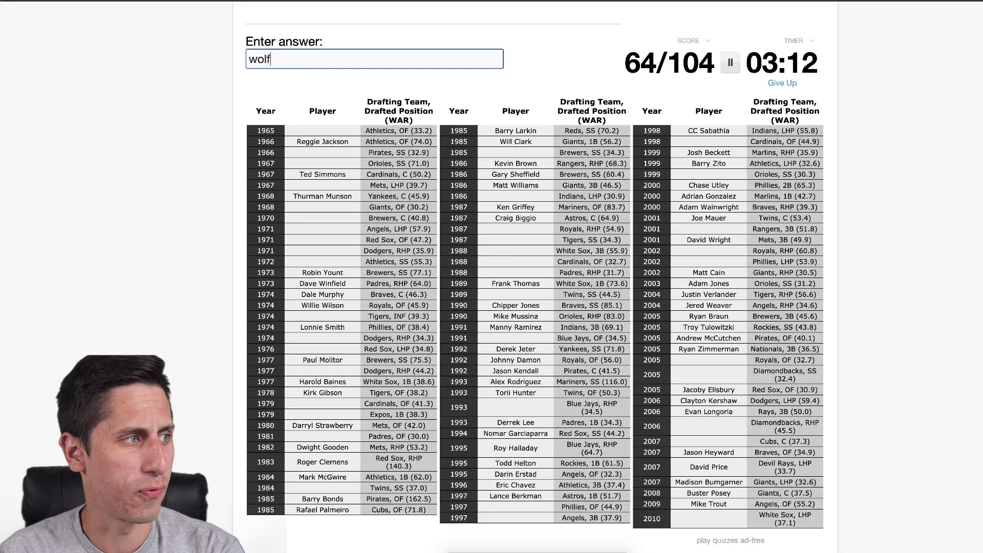
{"action": "key", "text": "BackSpace"}
{"action": "type", "text": "adson"}
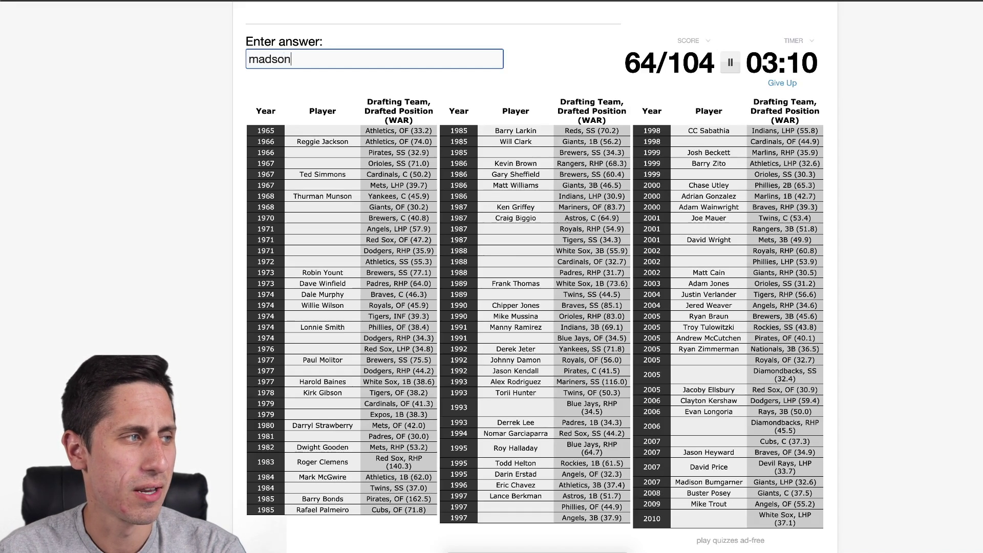
{"action": "key", "text": "BackSpace"}
{"action": "key", "text": "BackSpace"}
{"action": "key", "text": "BackSpace"}
{"action": "key", "text": "BackSpace"}
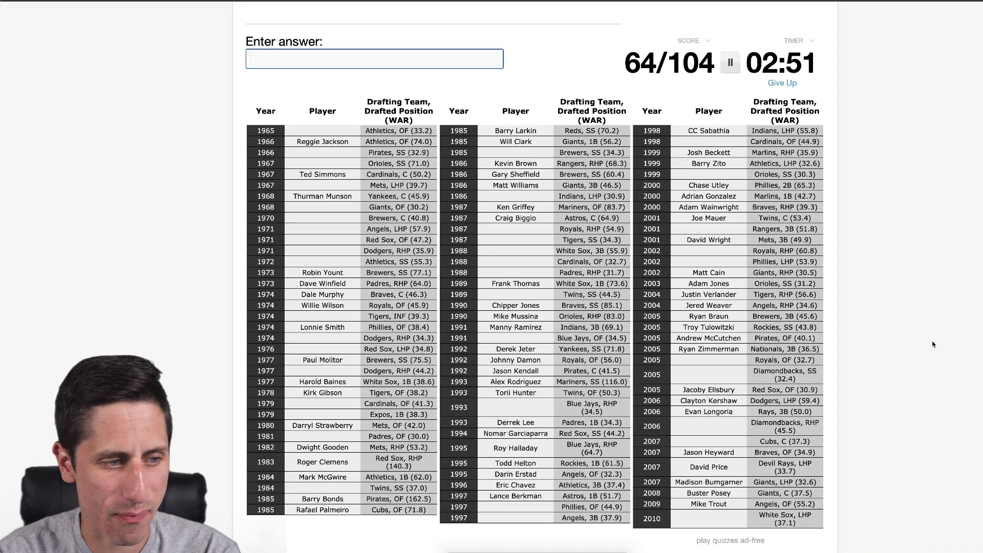
{"action": "type", "text": "webb"}
Step: Erase and respell a first run of rejected guesses
{"action": "key", "text": "BackSpace"}
{"action": "key", "text": "BackSpace"}
{"action": "key", "text": "BackSpace"}
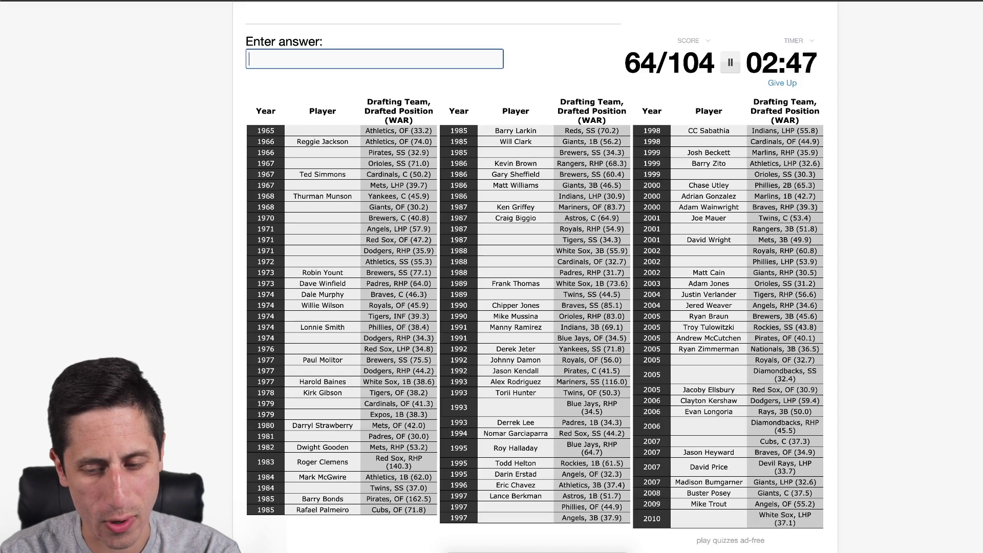
{"action": "type", "text": "miller"}
{"action": "key", "text": "BackSpace"}
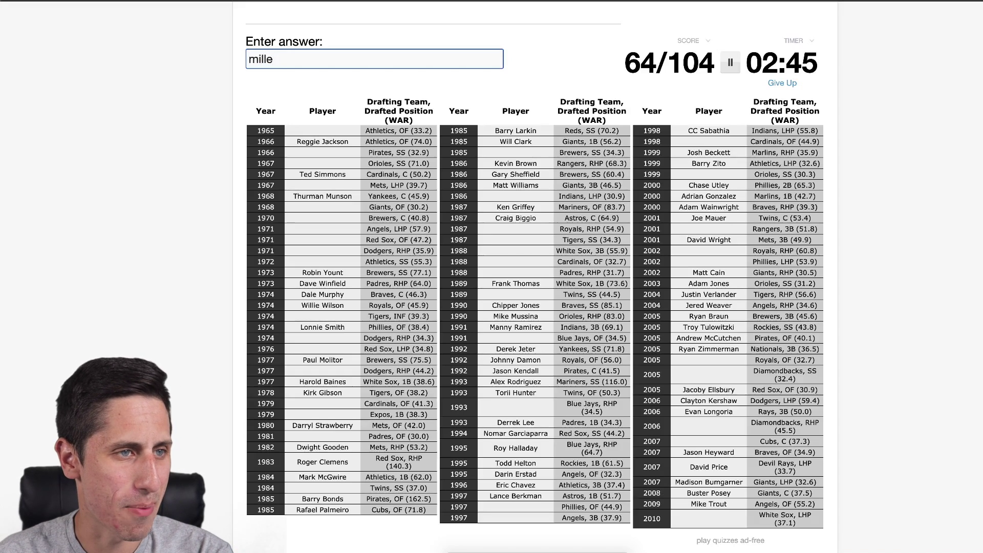
{"action": "key", "text": "BackSpace"}
{"action": "key", "text": "BackSpace"}
{"action": "key", "text": "BackSpace"}
{"action": "type", "text": "wils"}
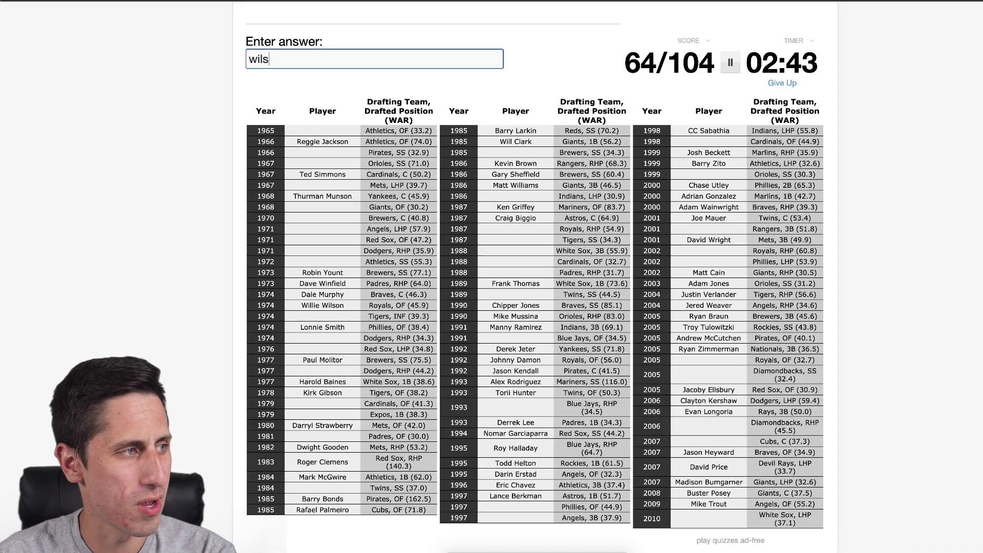
{"action": "key", "text": "BackSpace"}
{"action": "type", "text": "lace"}
{"action": "key", "text": "BackSpace"}
{"action": "key", "text": "BackSpace"}
{"action": "key", "text": "BackSpace"}
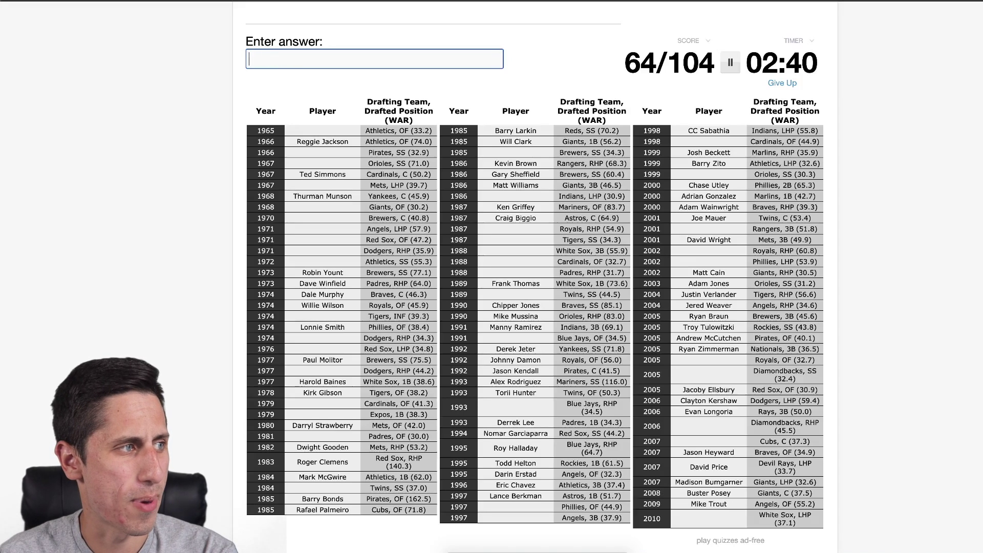
{"action": "type", "text": "henderso"}
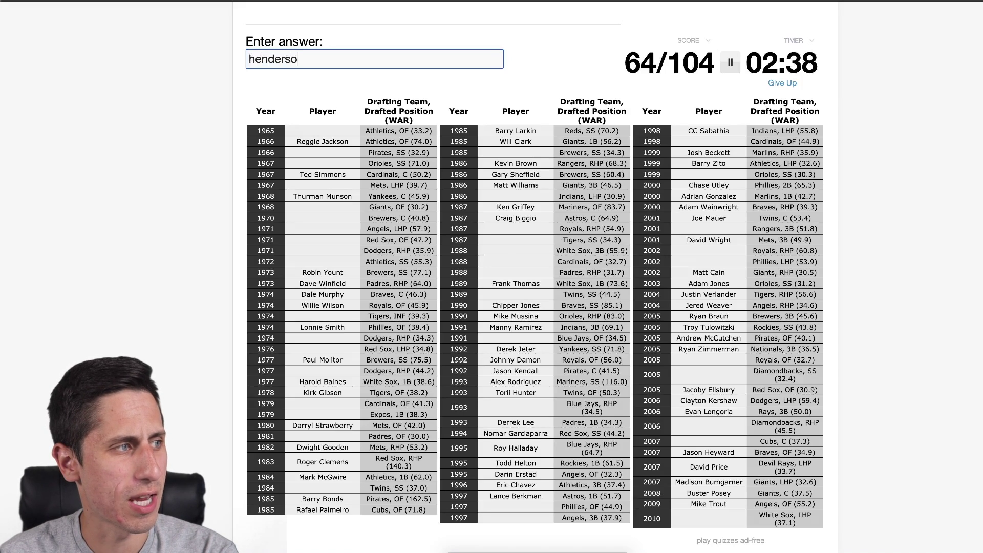
{"action": "key", "text": "BackSpace"}
{"action": "key", "text": "BackSpace"}
{"action": "key", "text": "BackSpace"}
Step: Fix mistyped guesses until Cole Hamels fills the 2002 Phillies slot at 65/104
{"action": "key", "text": "BackSpace"}
{"action": "key", "text": "BackSpace"}
{"action": "type", "text": "ar"}
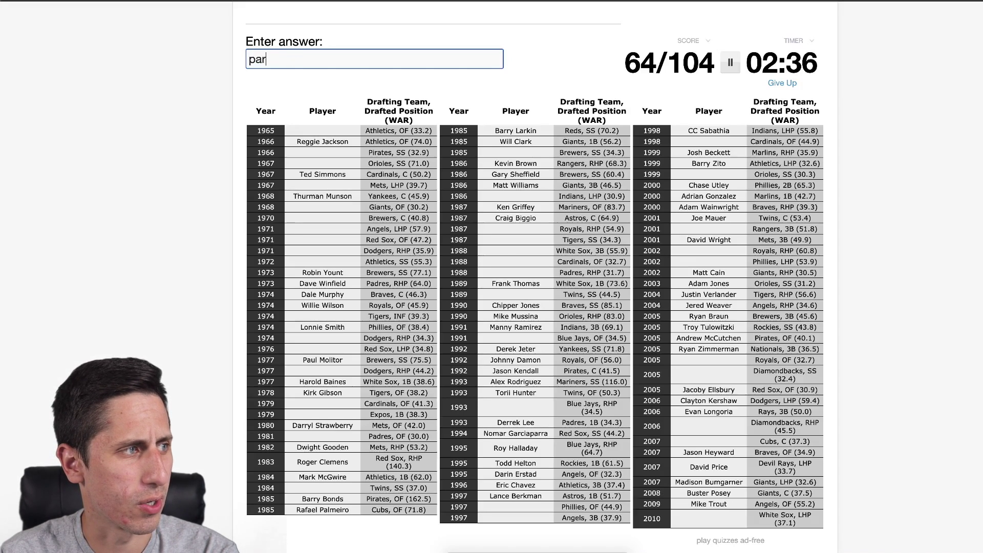
{"action": "key", "text": "BackSpace"}
{"action": "key", "text": "BackSpace"}
{"action": "key", "text": "BackSpace"}
{"action": "key", "text": "BackSpace"}
{"action": "type", "text": "stewa"}
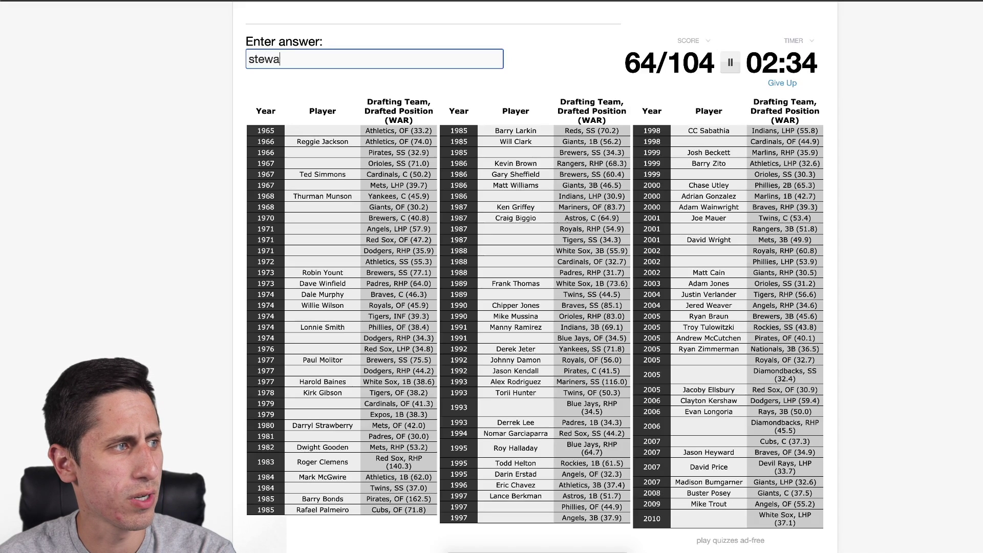
{"action": "type", "text": "r"}
{"action": "key", "text": "BackSpace"}
{"action": "key", "text": "BackSpace"}
{"action": "key", "text": "BackSpace"}
{"action": "key", "text": "BackSpace"}
{"action": "type", "text": "riss"}
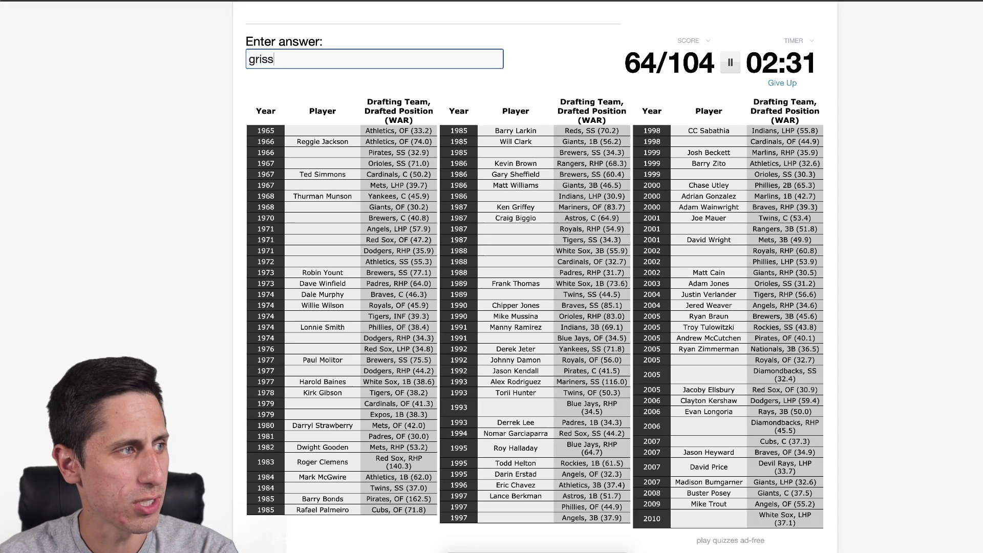
{"action": "type", "text": "om"}
{"action": "key", "text": "BackSpace"}
{"action": "key", "text": "BackSpace"}
{"action": "type", "text": "sno"}
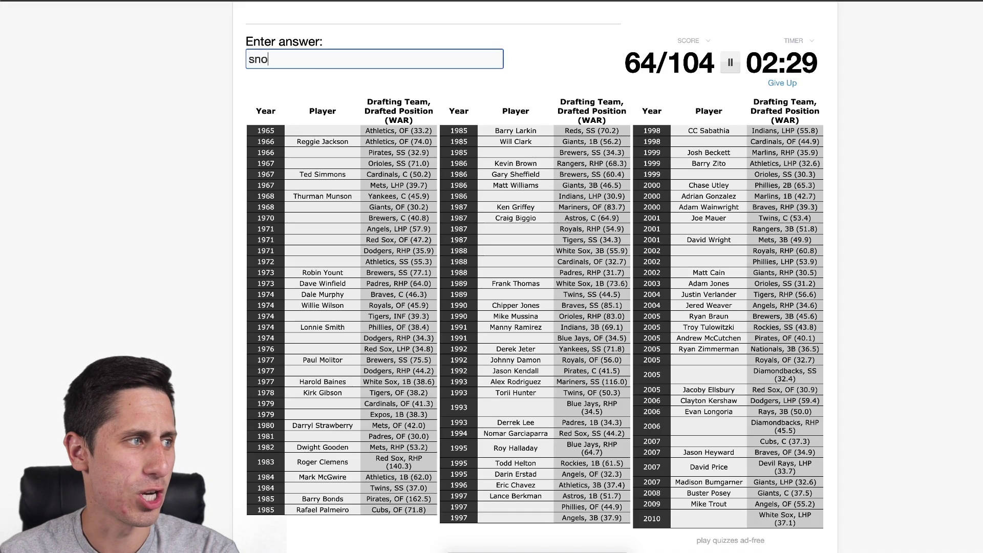
{"action": "key", "text": "BackSpace"}
{"action": "key", "text": "BackSpace"}
{"action": "key", "text": "BackSpace"}
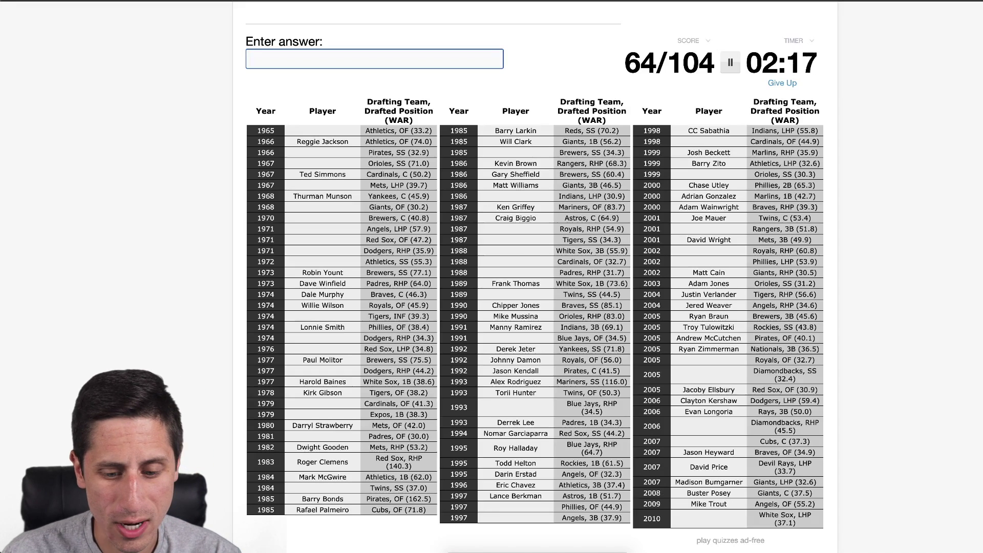
{"action": "type", "text": "putz"}
{"action": "key", "text": "BackSpace"}
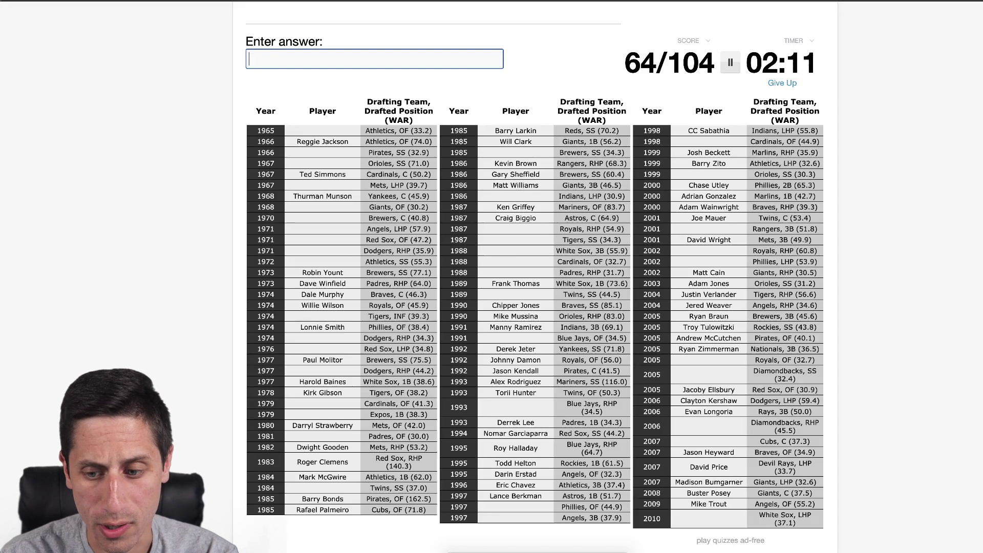
{"action": "type", "text": "quint"}
{"action": "key", "text": "BackSpace"}
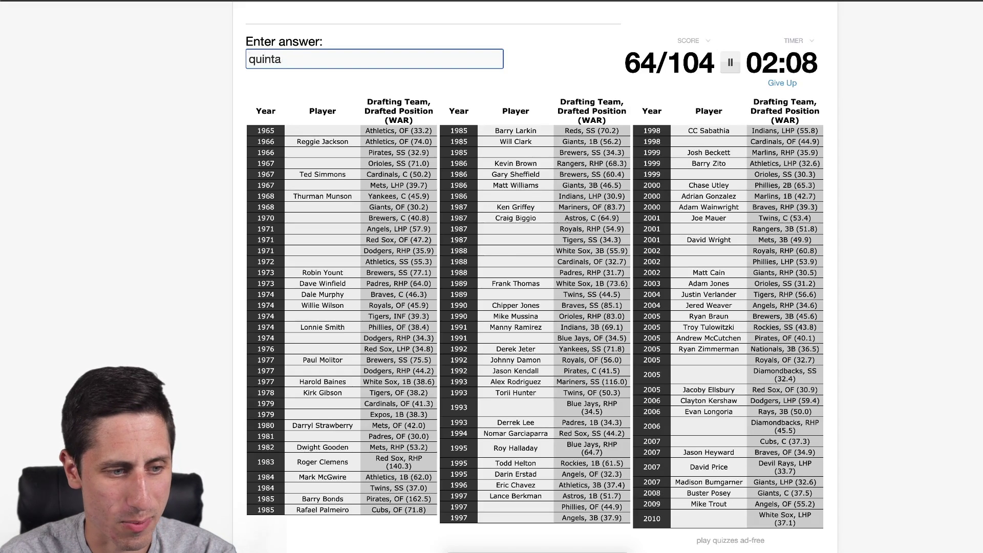
{"action": "type", "text": "hamels"}
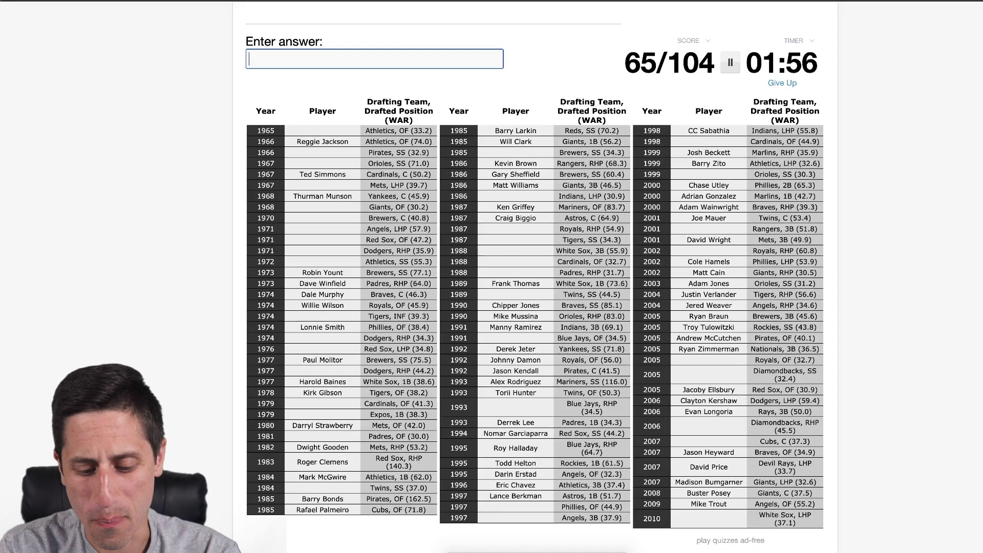
{"action": "type", "text": "guth"}
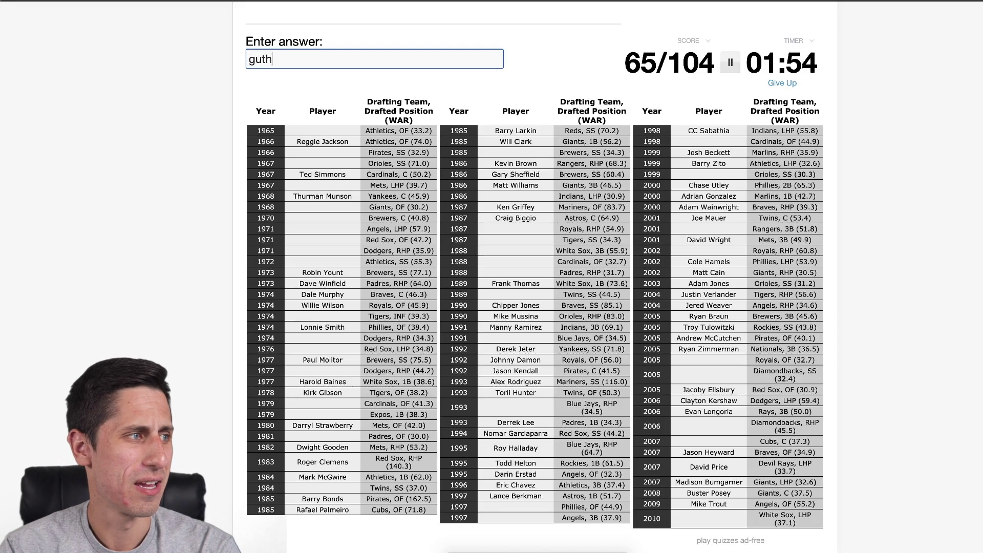
{"action": "type", "text": "rie"}
Step: Clear the rejected Guthrie guess and fix the spelling of Greinke
{"action": "key", "text": "BackSpace"}
{"action": "key", "text": "BackSpace"}
{"action": "key", "text": "BackSpace"}
{"action": "key", "text": "BackSpace"}
{"action": "key", "text": "BackSpace"}
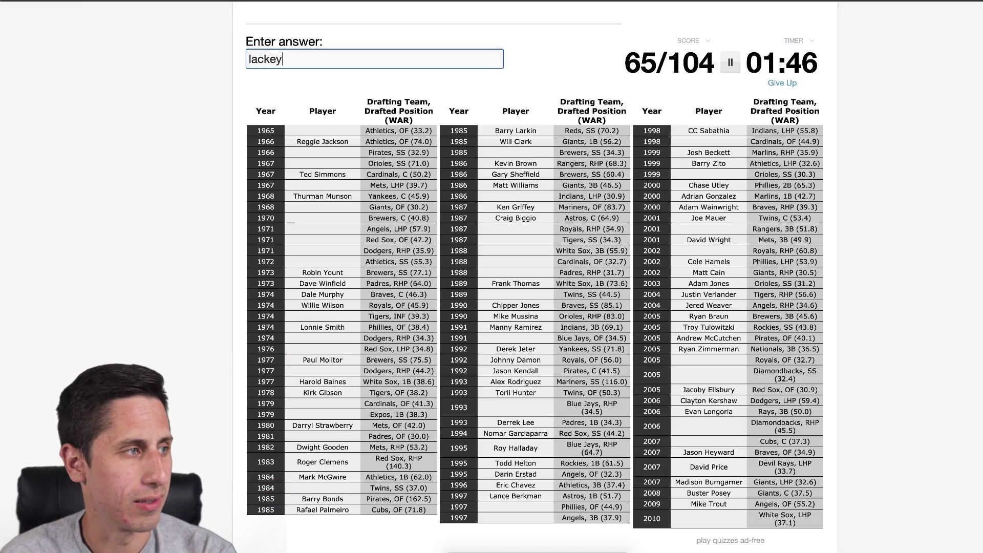
{"action": "key", "text": "BackSpace"}
{"action": "type", "text": "shi"}
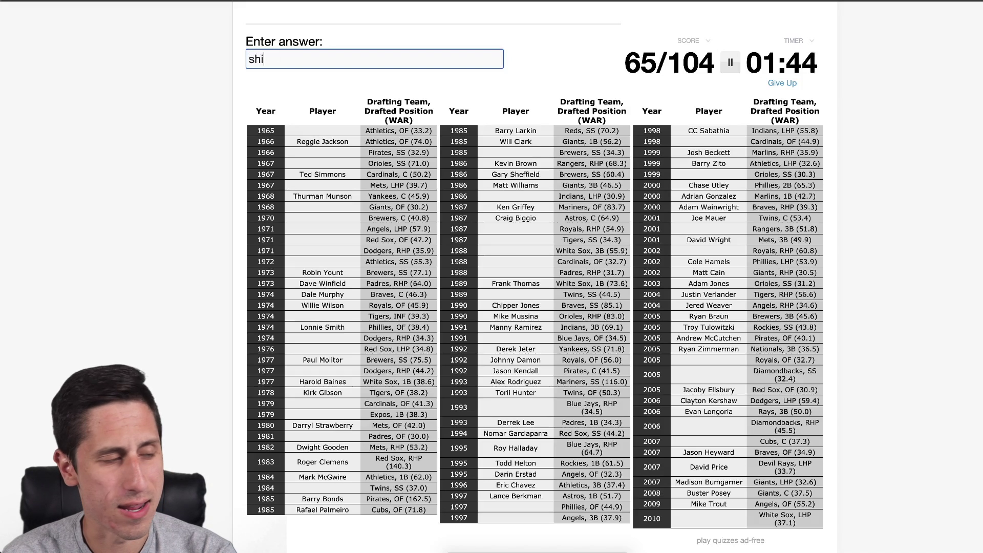
{"action": "key", "text": "BackSpace"}
{"action": "type", "text": "g"}
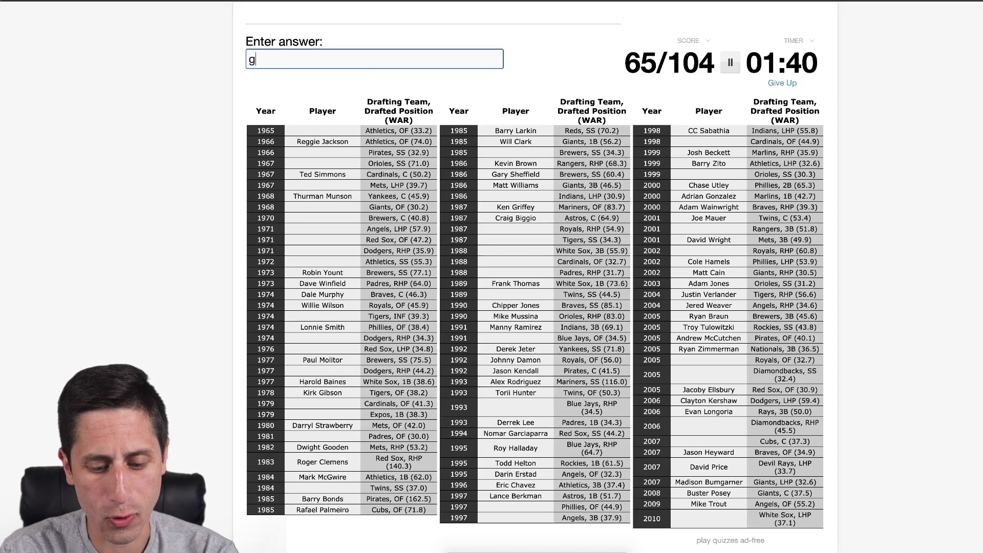
{"action": "type", "text": "rienke"}
{"action": "key", "text": "BackSpace"}
{"action": "key", "text": "BackSpace"}
{"action": "key", "text": "BackSpace"}
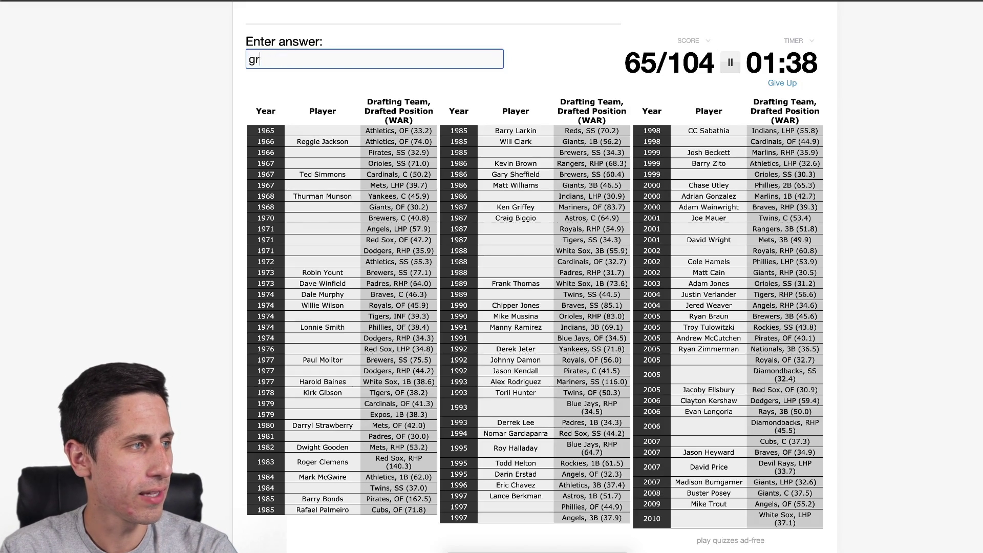
{"action": "type", "text": "einke"}
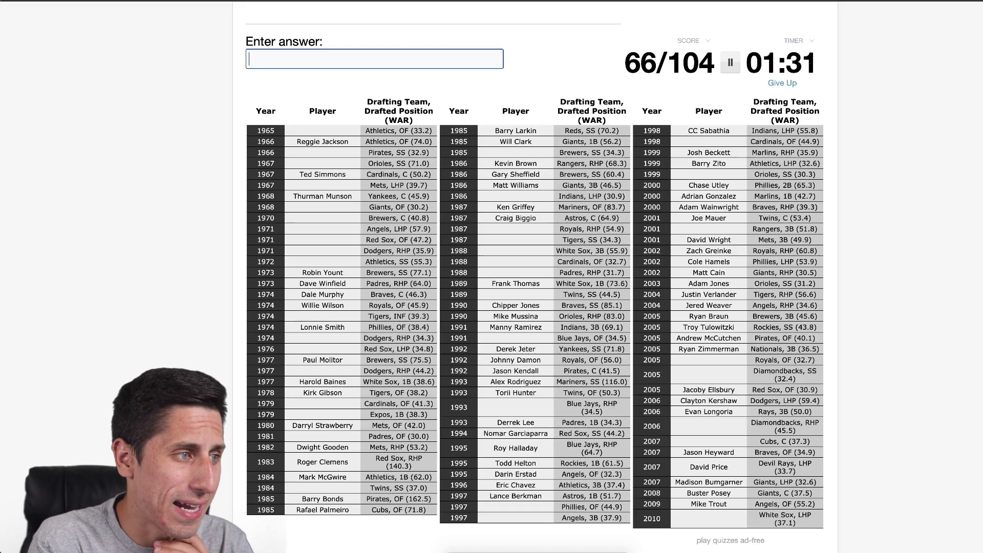
{"action": "type", "text": "green"}
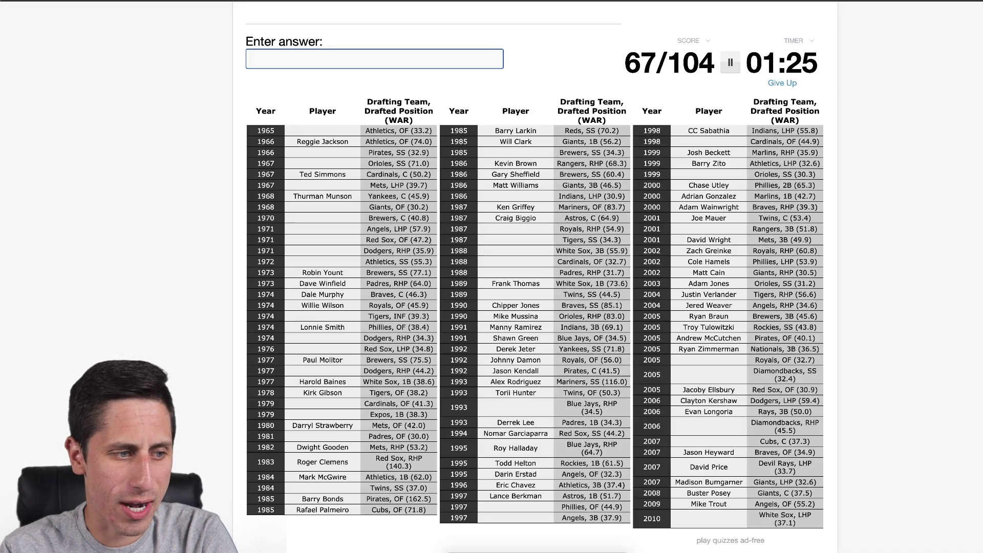
{"action": "type", "text": "ruya"}
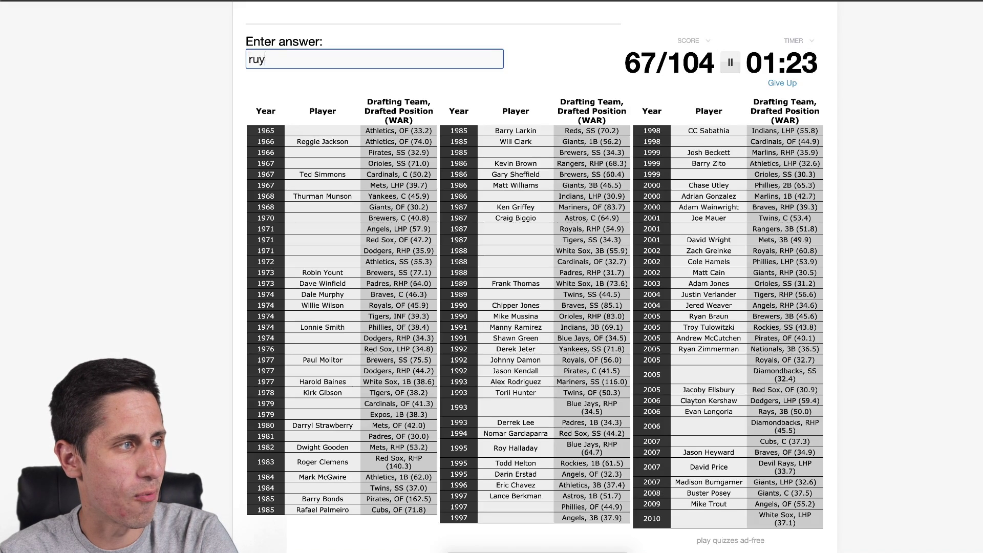
Step: Clear the rejected Burrell and Caminiti guesses as Green and Glaus bring the score to 68/104
{"action": "key", "text": "BackSpace"}
{"action": "key", "text": "BackSpace"}
{"action": "type", "text": "ya"}
{"action": "key", "text": "BackSpace"}
{"action": "key", "text": "BackSpace"}
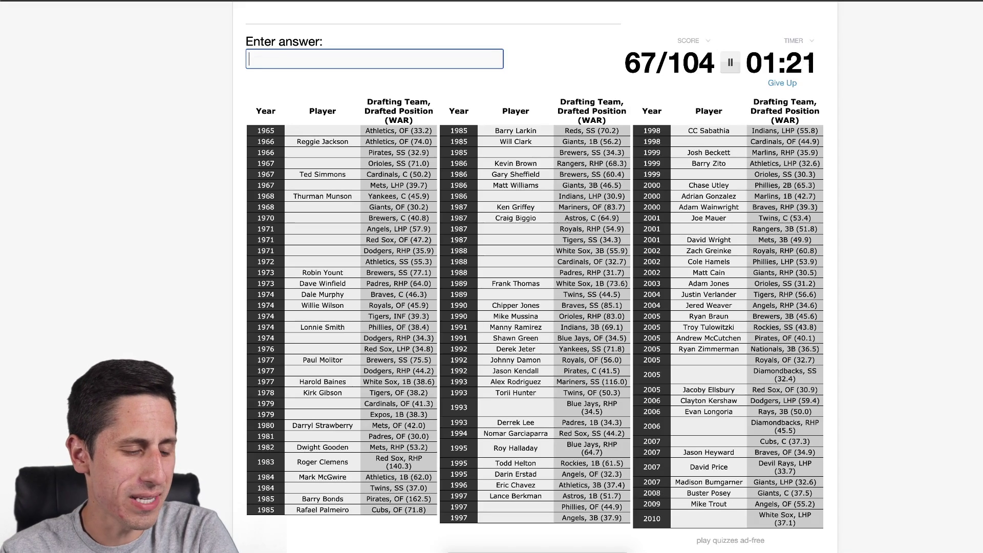
{"action": "type", "text": "ell"}
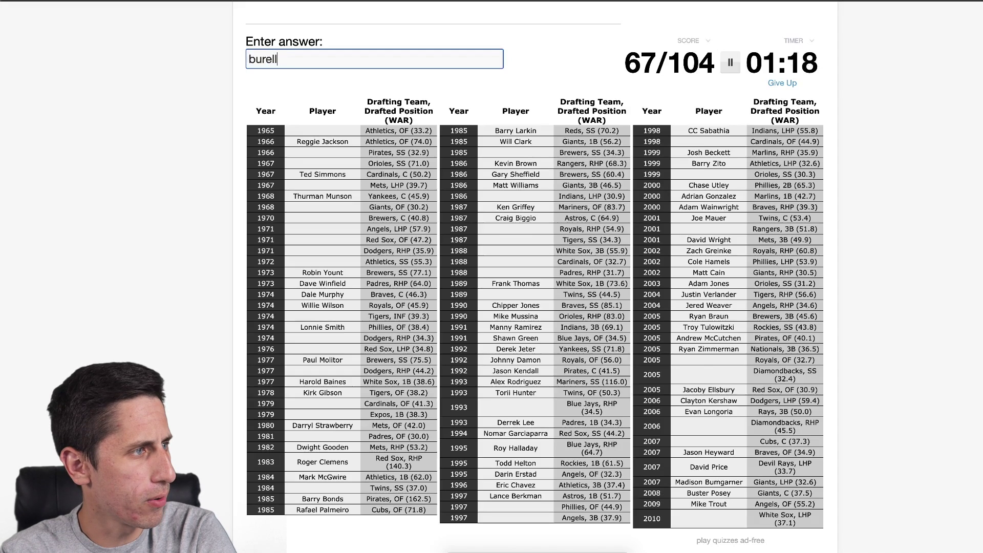
{"action": "key", "text": "BackSpace"}
{"action": "key", "text": "BackSpace"}
{"action": "key", "text": "BackSpace"}
{"action": "type", "text": "e"}
{"action": "type", "text": "ell"}
{"action": "key", "text": "BackSpace"}
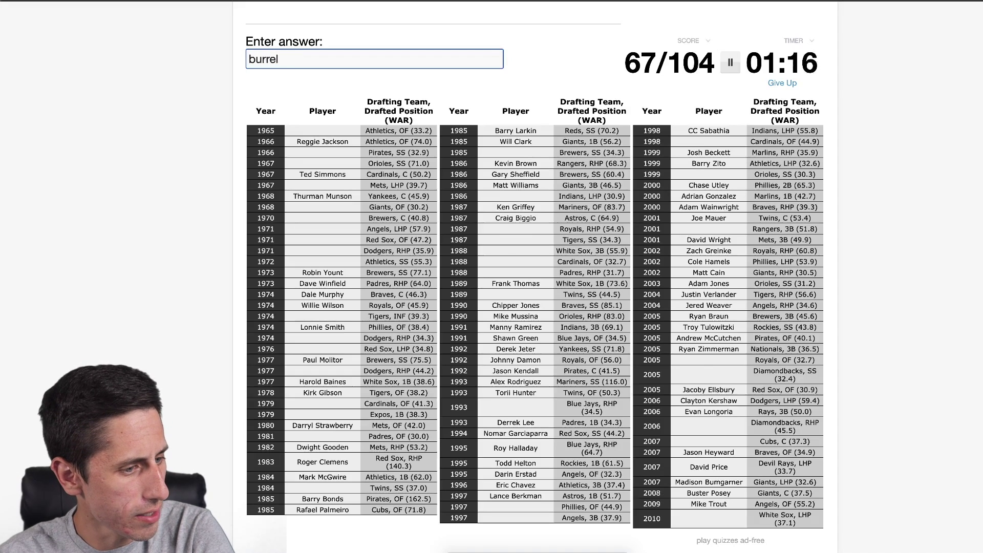
{"action": "key", "text": "BackSpace"}
{"action": "key", "text": "BackSpace"}
{"action": "key", "text": "BackSpace"}
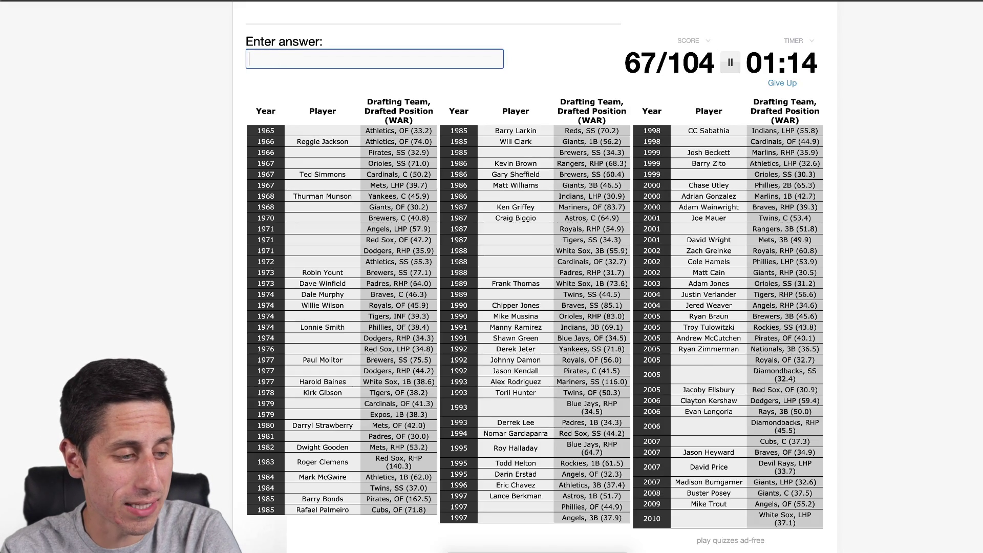
{"action": "type", "text": "caminitti"}
{"action": "key", "text": "BackSpace"}
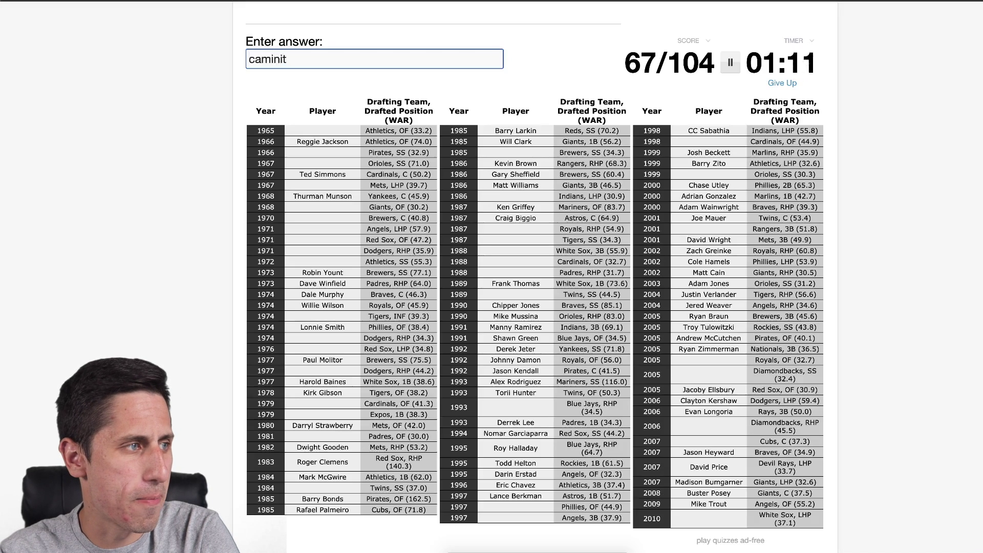
{"action": "key", "text": "BackSpace"}
{"action": "key", "text": "BackSpace"}
{"action": "key", "text": "BackSpace"}
{"action": "type", "text": "glau"}
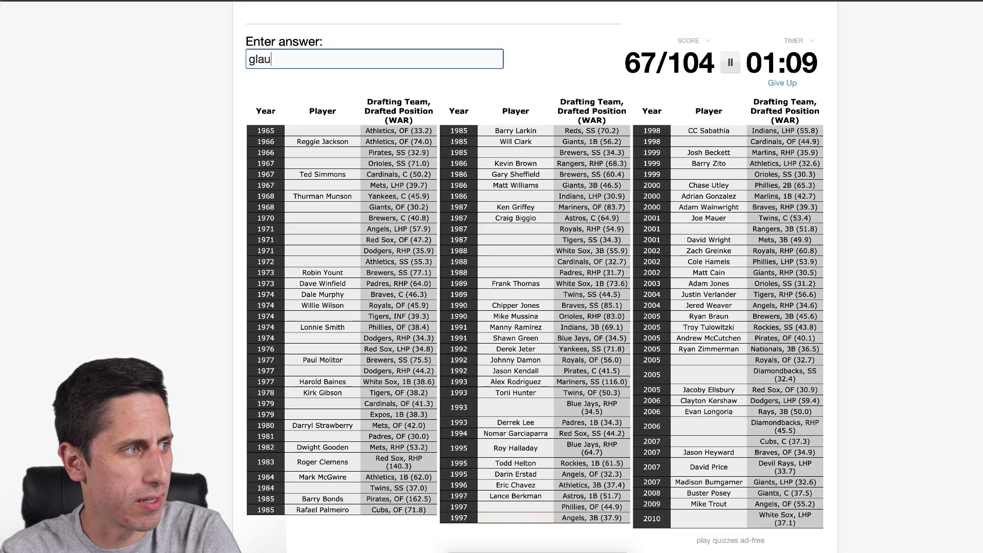
{"action": "type", "text": "s"}
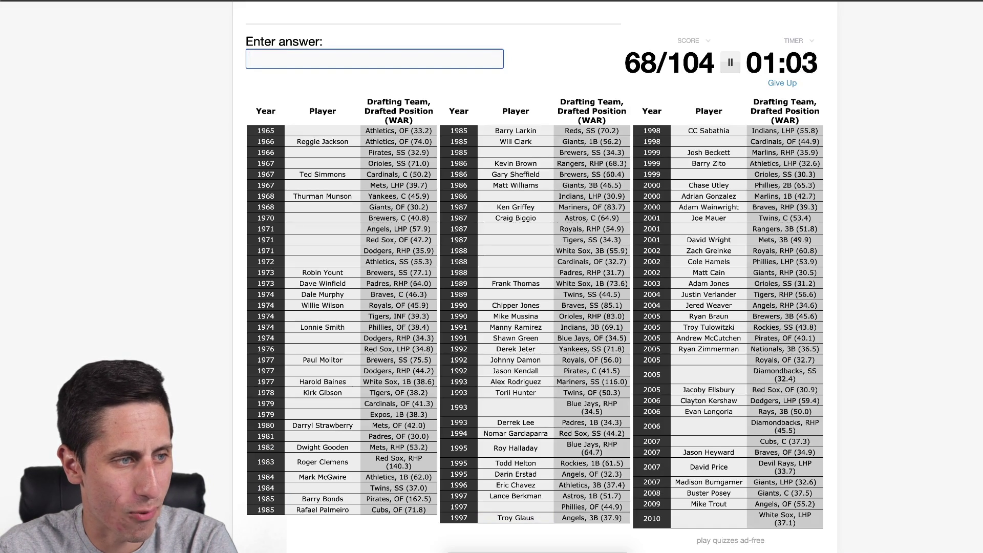
{"action": "type", "text": "pods"}
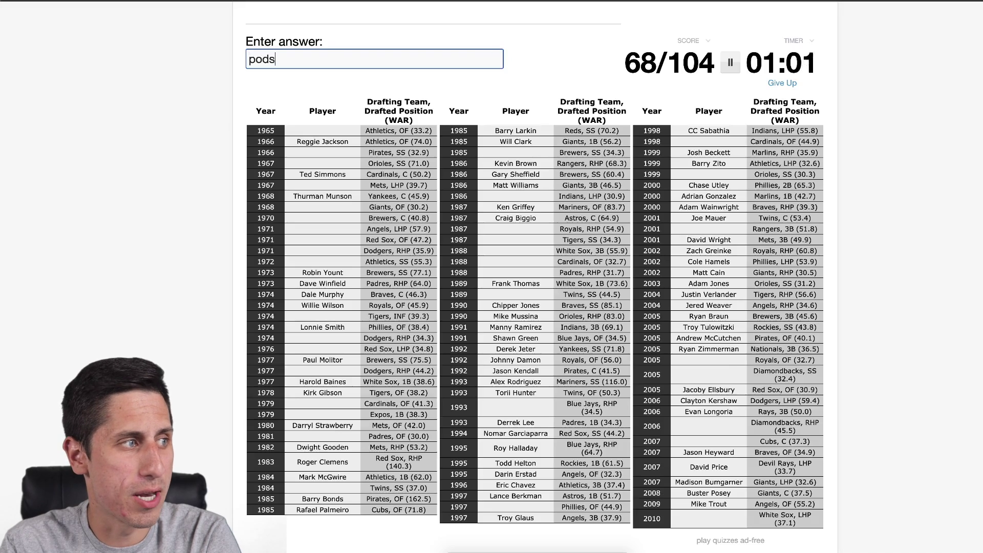
Step: Clear the last misses, including Womack, then give up at 68/104 to reveal missed picks
{"action": "key", "text": "BackSpace"}
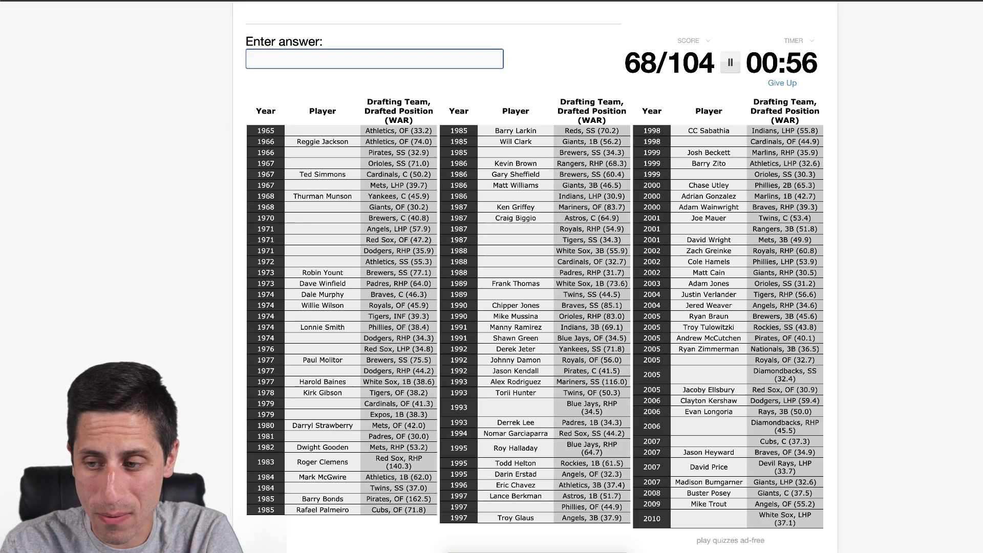
{"action": "type", "text": "hi"}
{"action": "key", "text": "BackSpace"}
{"action": "type", "text": "ol"}
{"action": "key", "text": "BackSpace"}
{"action": "key", "text": "BackSpace"}
{"action": "key", "text": "BackSpace"}
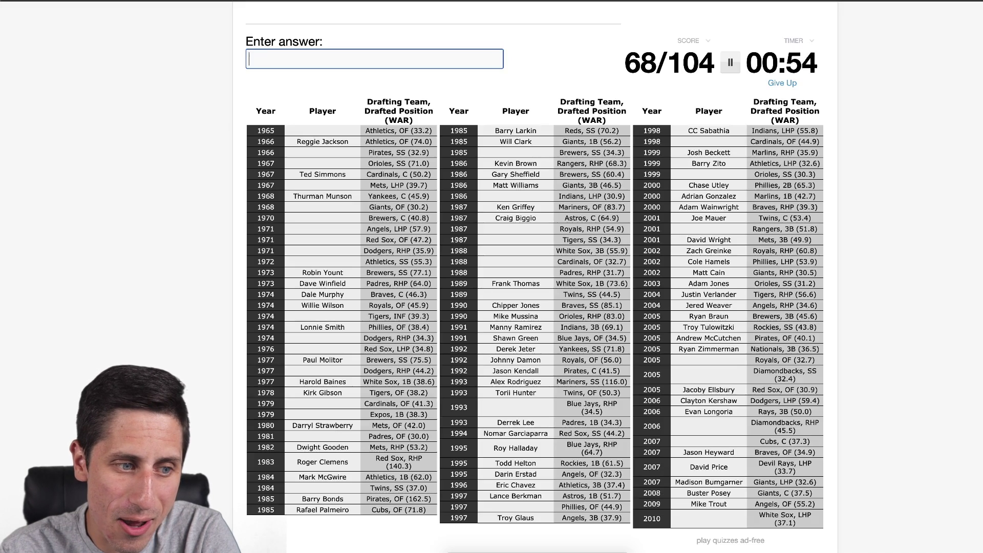
{"action": "type", "text": "mack"}
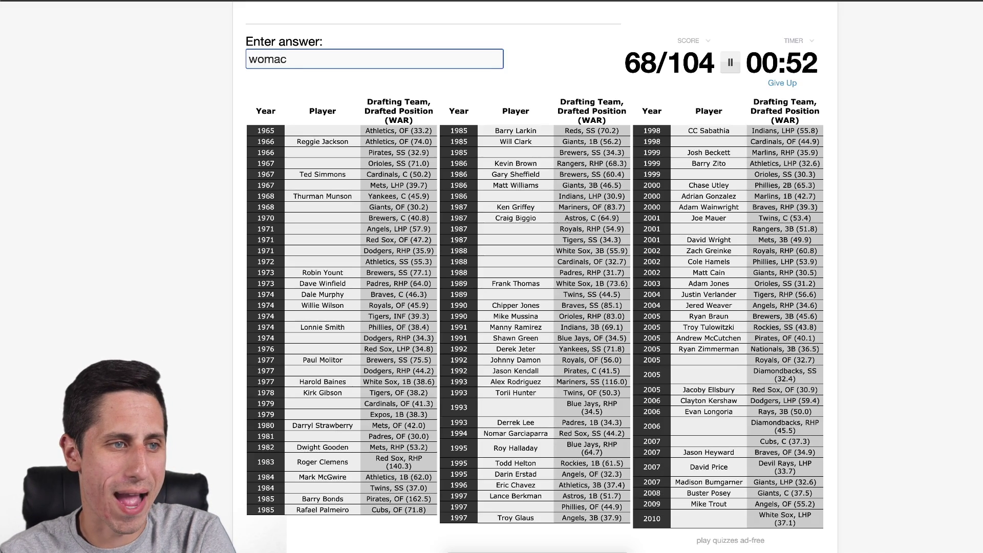
{"action": "key", "text": "BackSpace"}
{"action": "key", "text": "BackSpace"}
{"action": "key", "text": "BackSpace"}
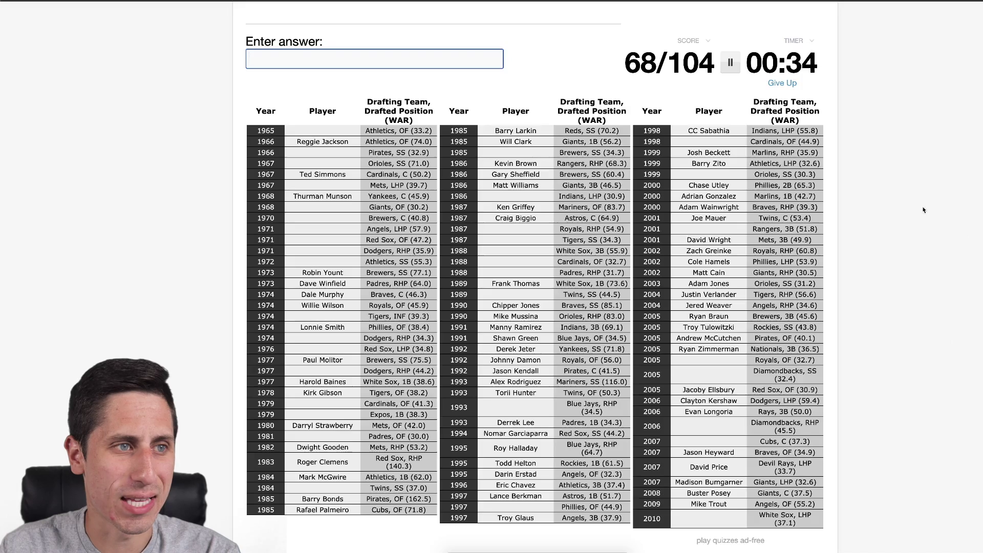
{"action": "left_click", "coordinate": [784, 84]}
{"action": "scroll", "coordinate": [784, 83], "scroll_direction": "down", "scroll_amount": 1}
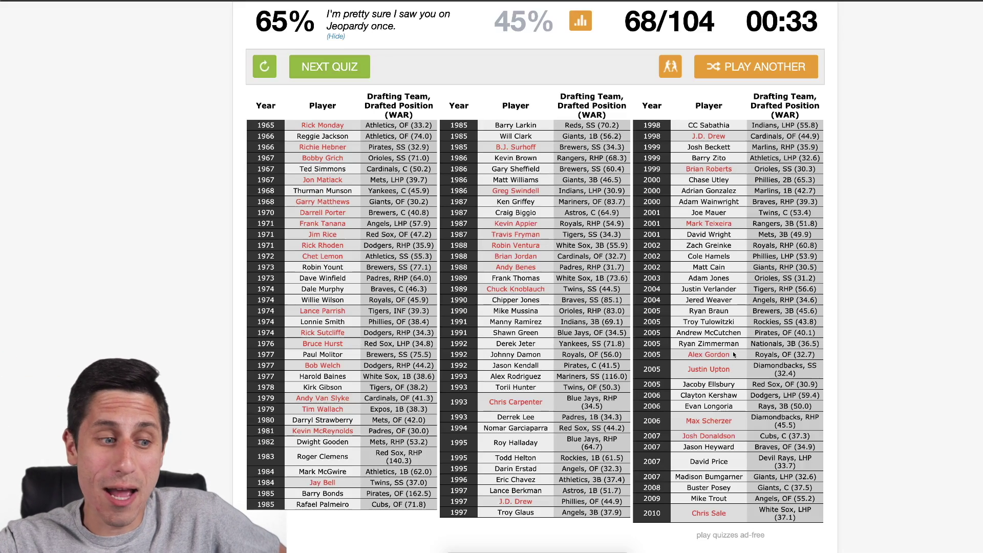
{"action": "scroll", "coordinate": [497, 222], "scroll_direction": "up", "scroll_amount": 1}
{"action": "scroll", "coordinate": [497, 222], "scroll_direction": "up", "scroll_amount": 1}
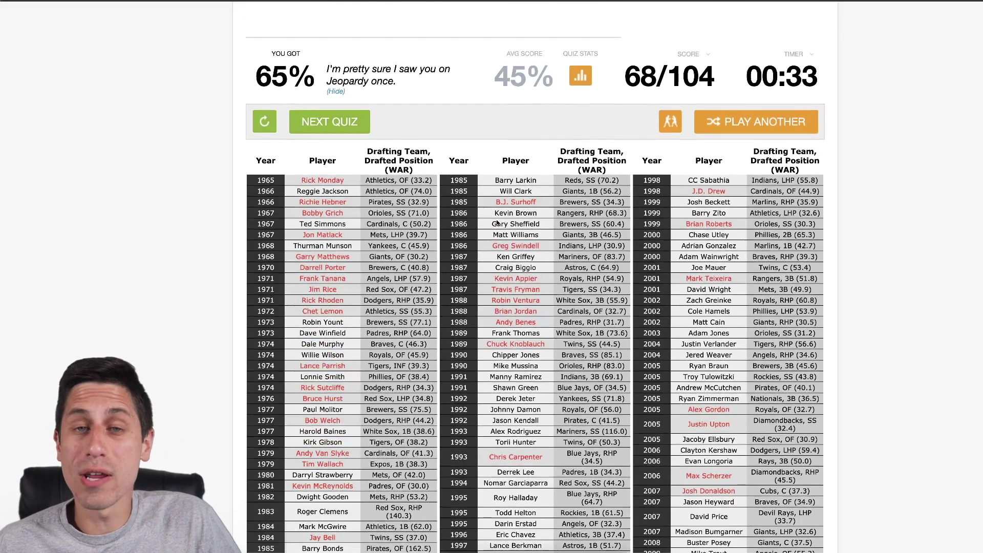